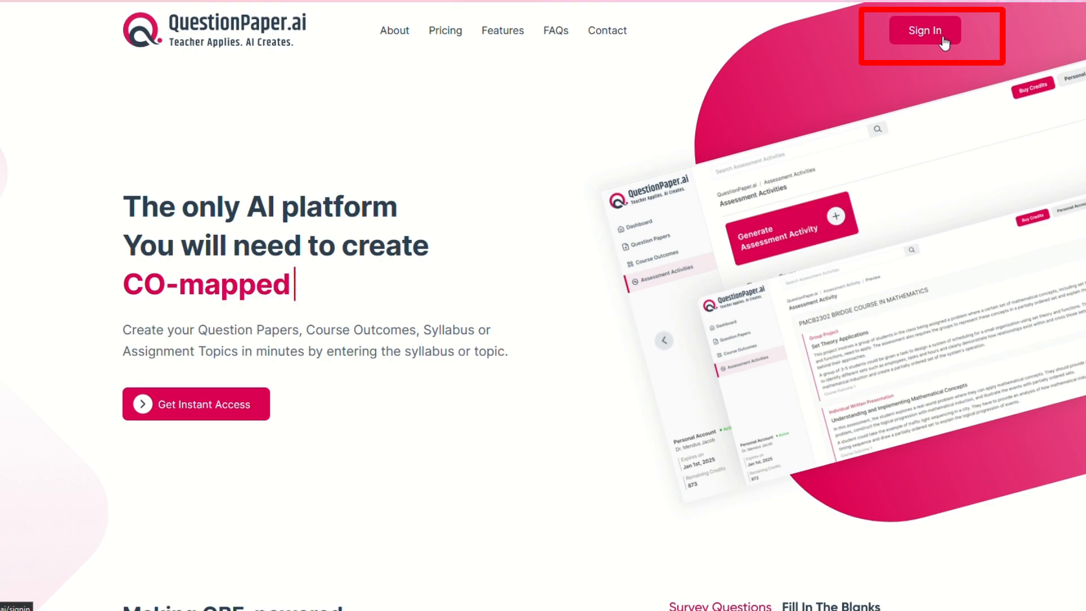
Sign in with the prefilled account credentials and start generating a new question paper
click(926, 30)
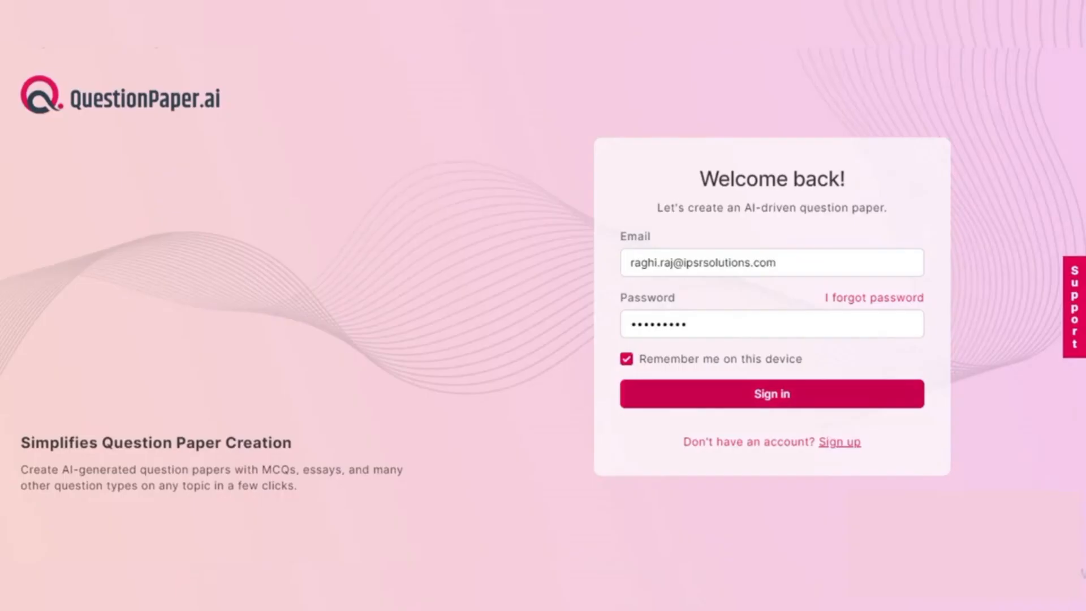
key(Return)
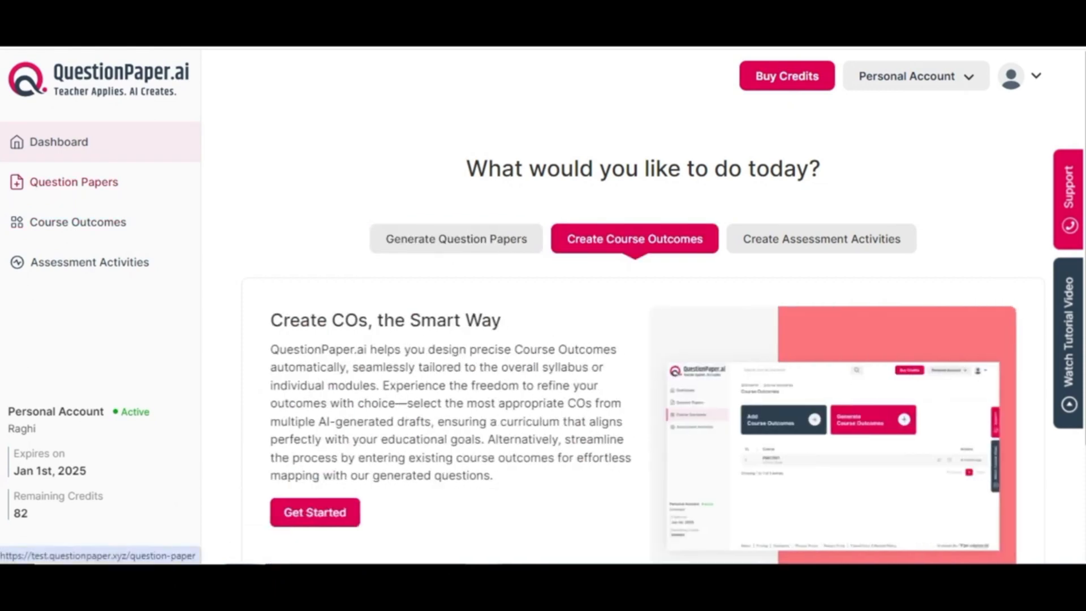
click(74, 182)
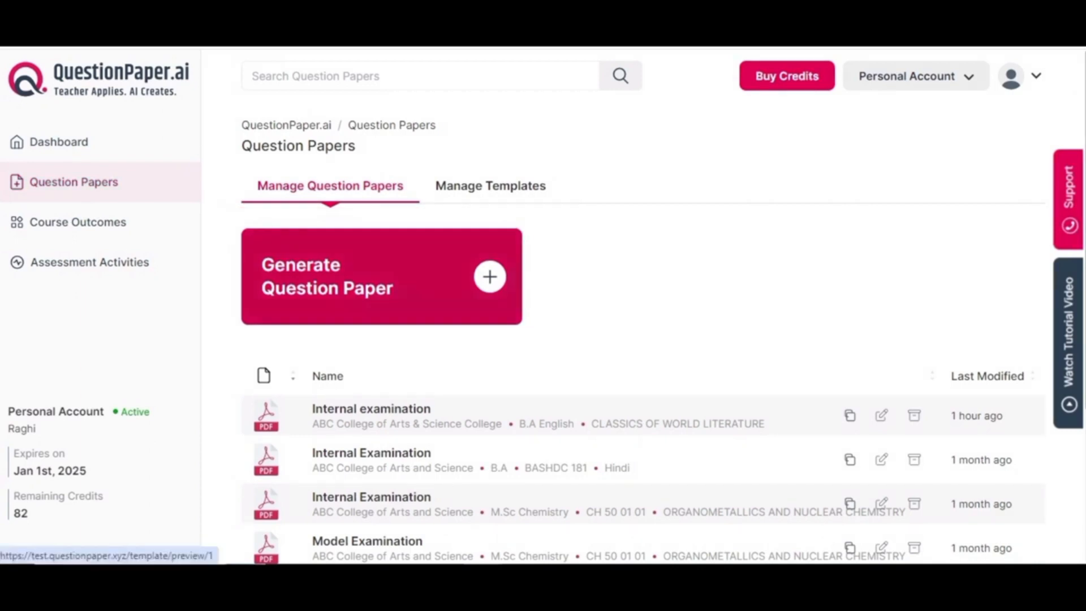
click(382, 276)
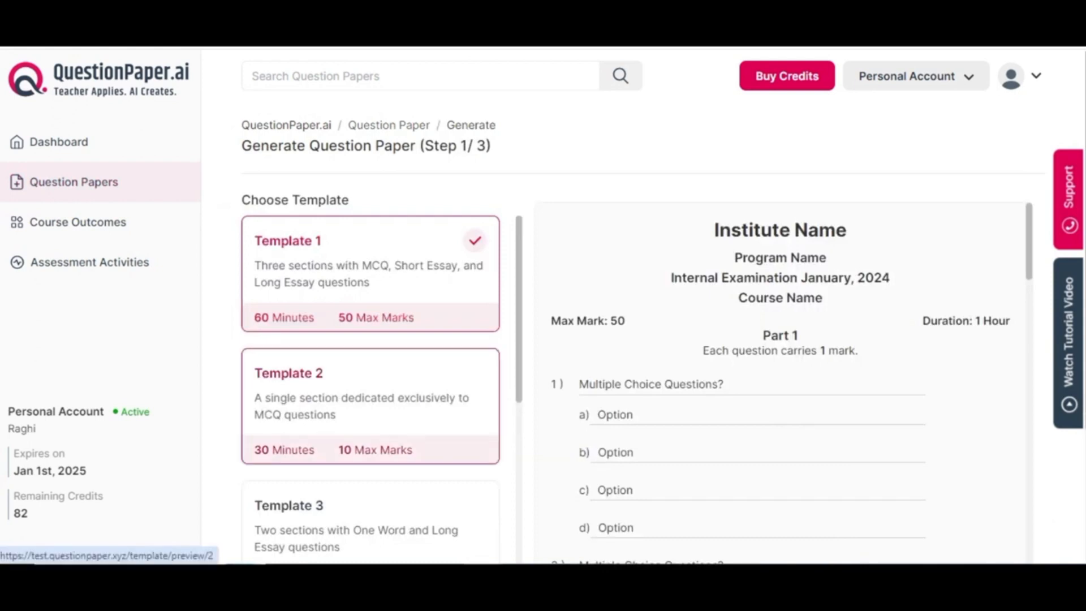
Examine the available question paper templates and the full layout preview of Template 1
scroll(370, 397, down, 3)
scroll(371, 385, down, 3)
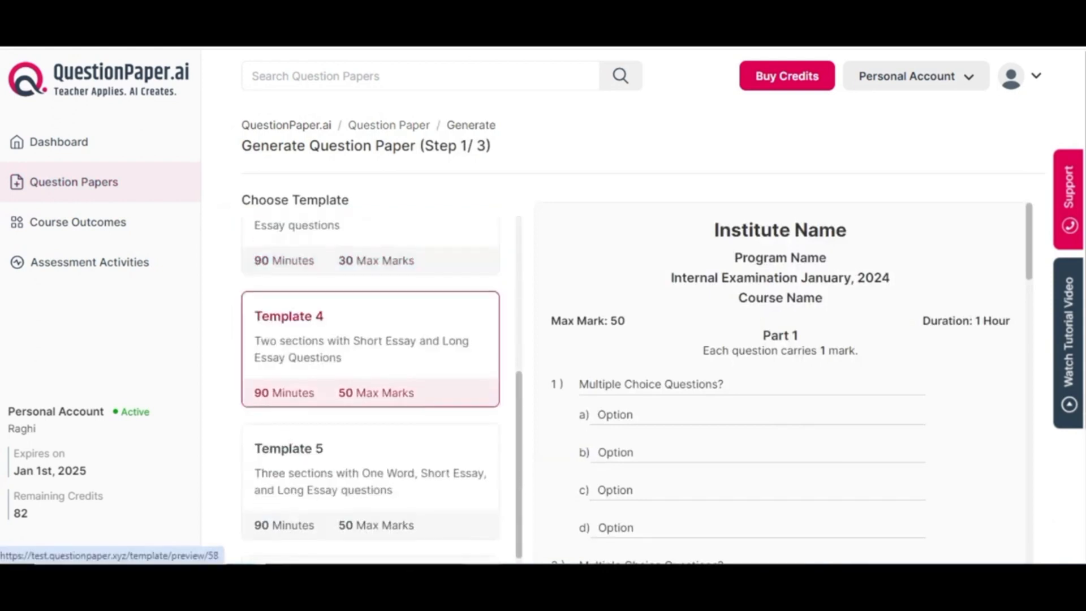
scroll(370, 385, down, 2)
scroll(371, 396, up, 6)
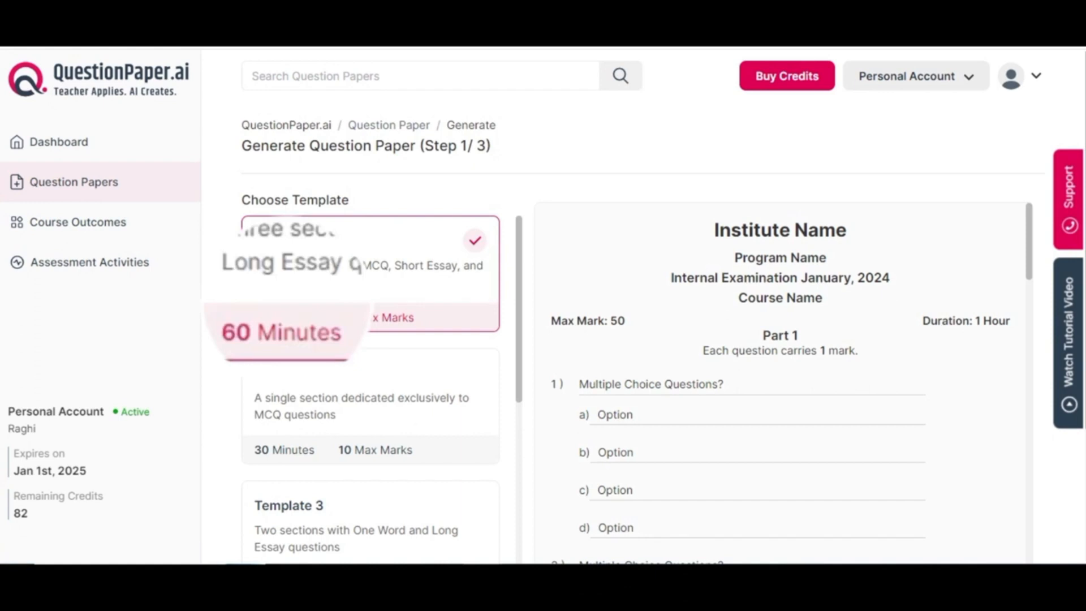
scroll(781, 385, down, 1)
scroll(781, 384, down, 10)
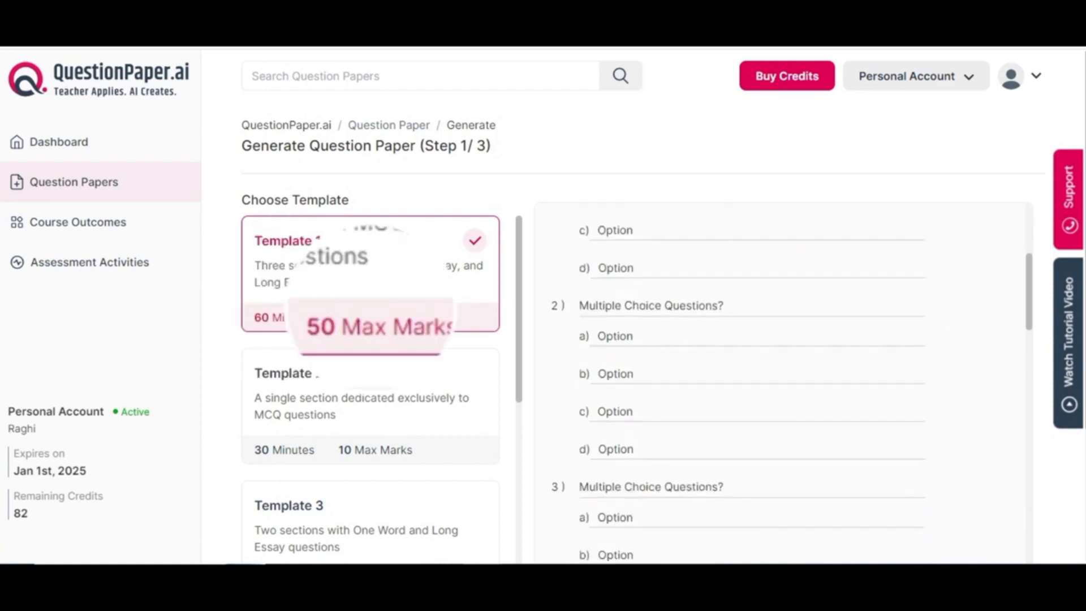
scroll(781, 385, down, 15)
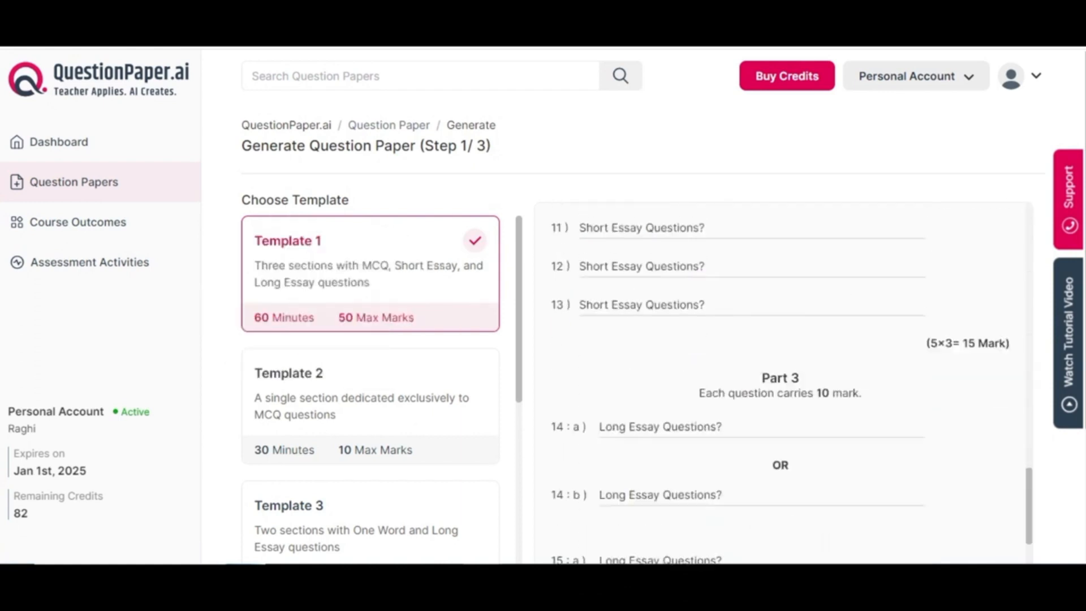
scroll(781, 384, down, 5)
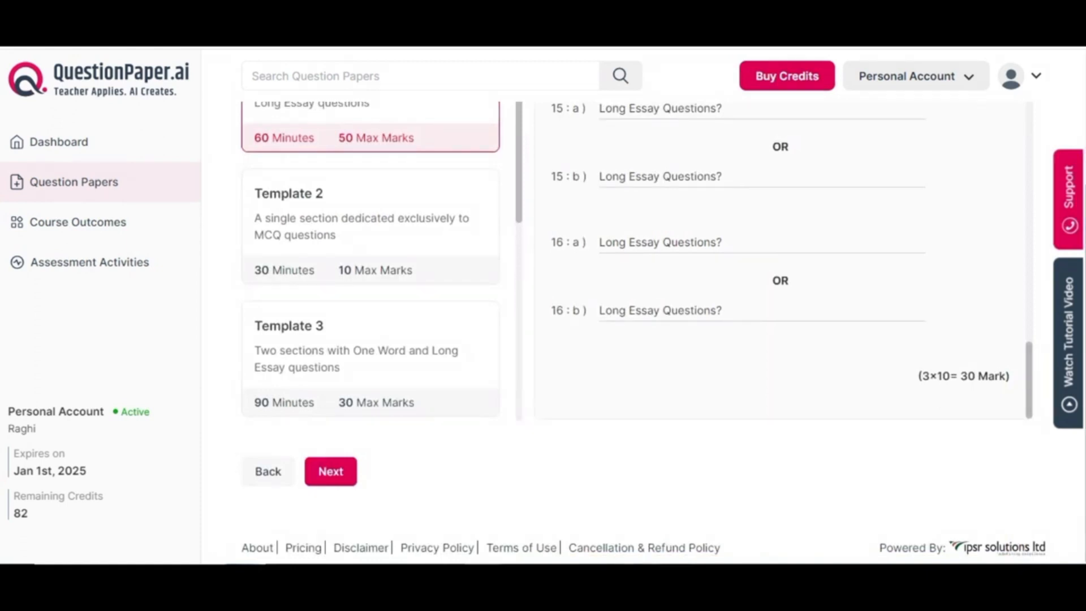
scroll(781, 260, up, 12)
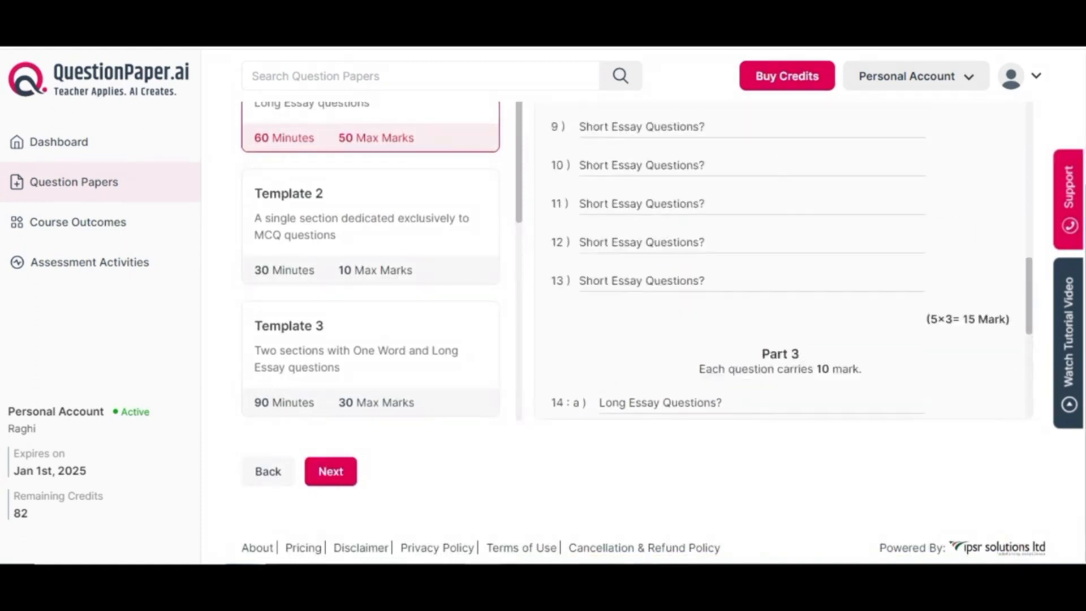
scroll(781, 261, up, 8)
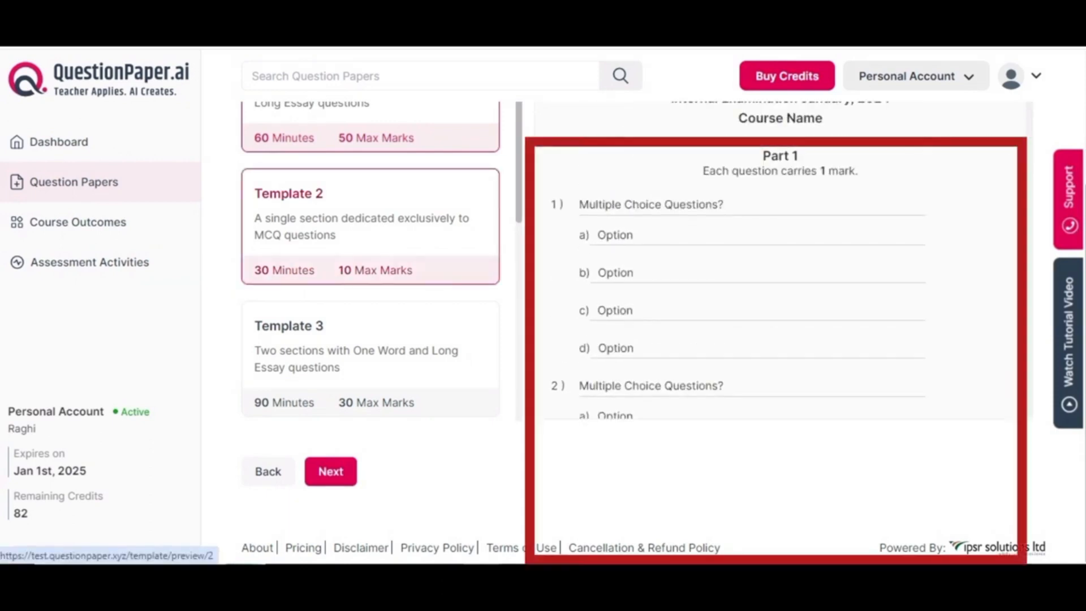
scroll(528, 351, up, 3)
scroll(527, 351, down, 3)
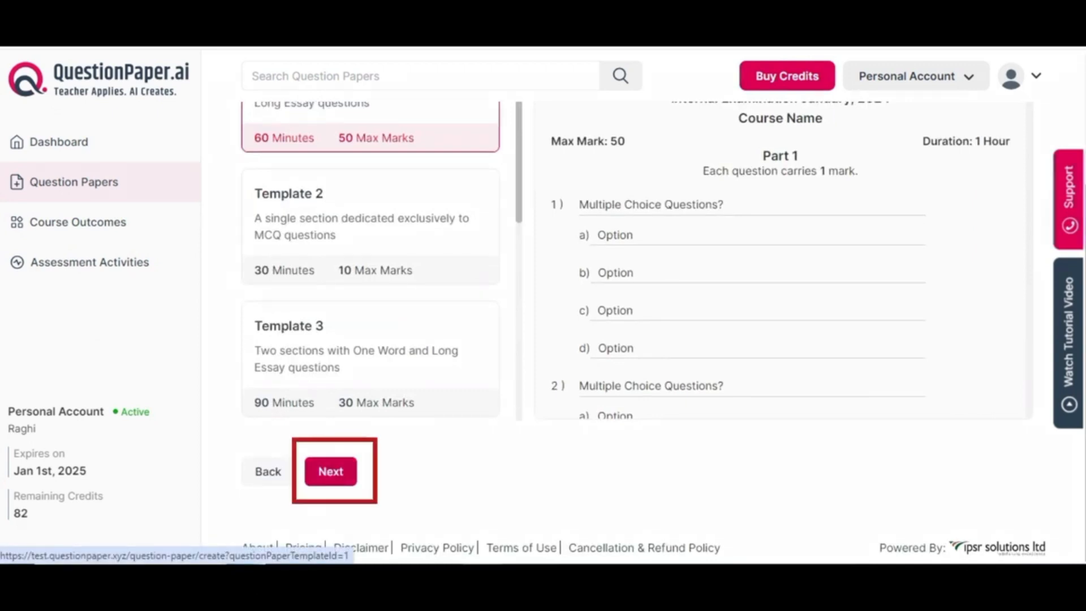
Proceed with Template 1 and enter Model Examination as the exam name and ABC College of Arts & Science as the institution
click(331, 472)
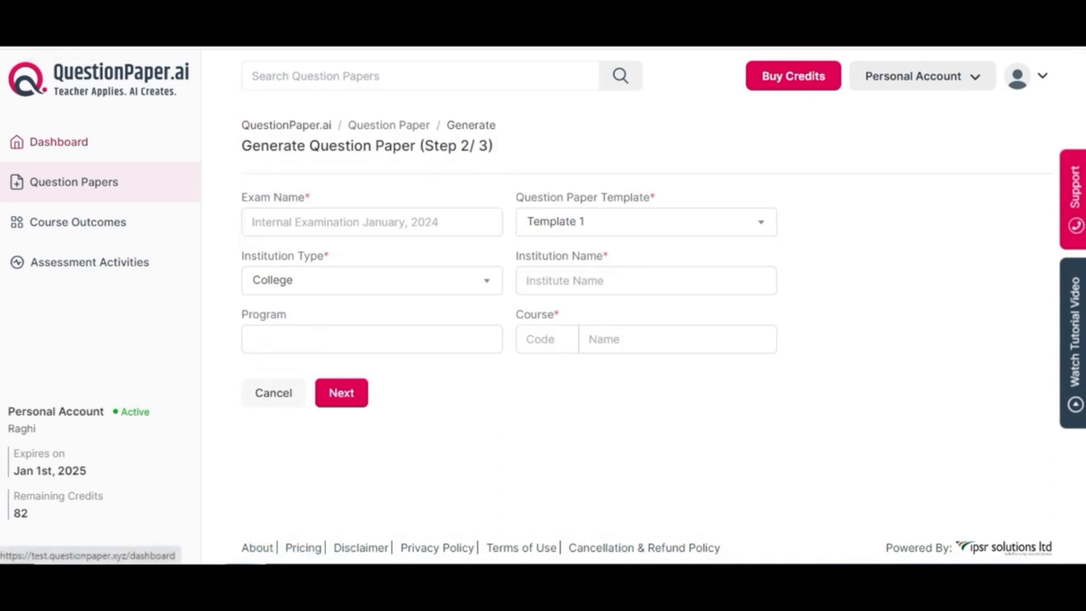
click(372, 222)
text(Model Examination)
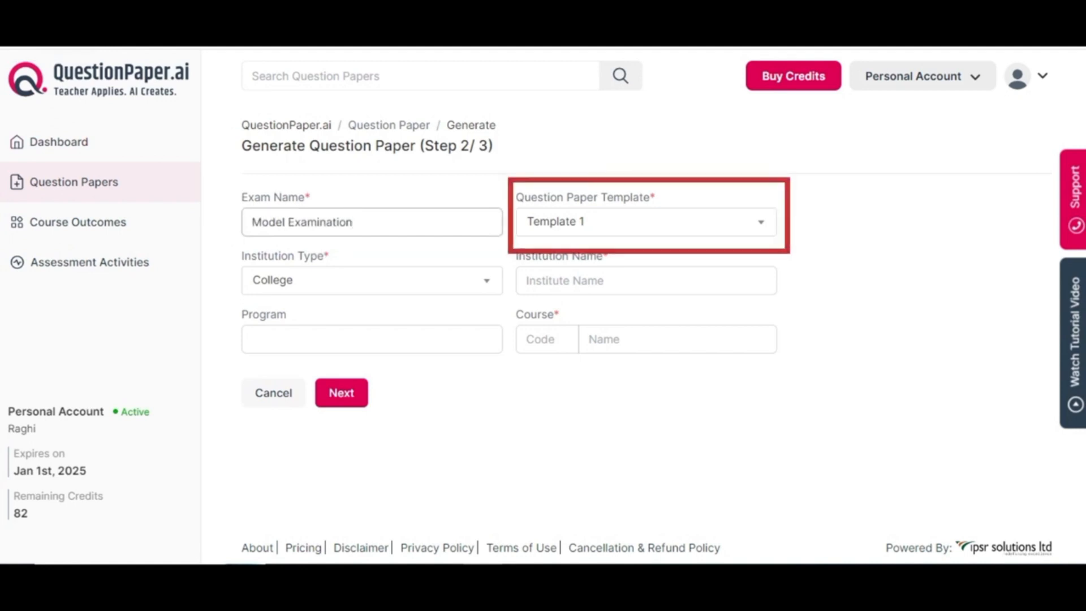
click(592, 282)
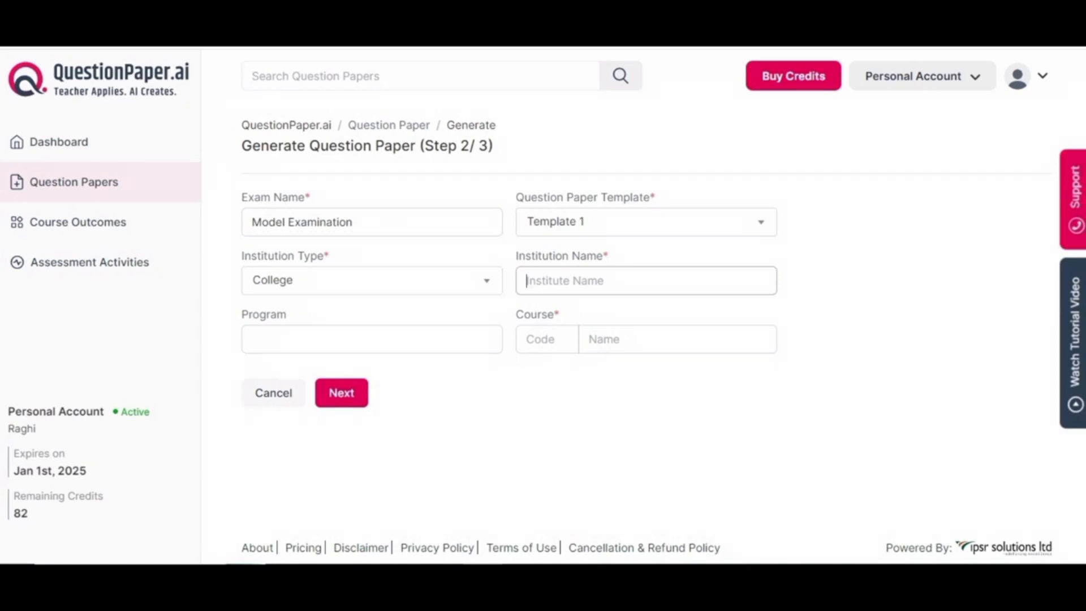
text(ABC College of Arts & Science)
Enter MCA as the program and PMCB2302, Bridge course in Mathematics, as the course, and continue to the final generation stage
click(372, 340)
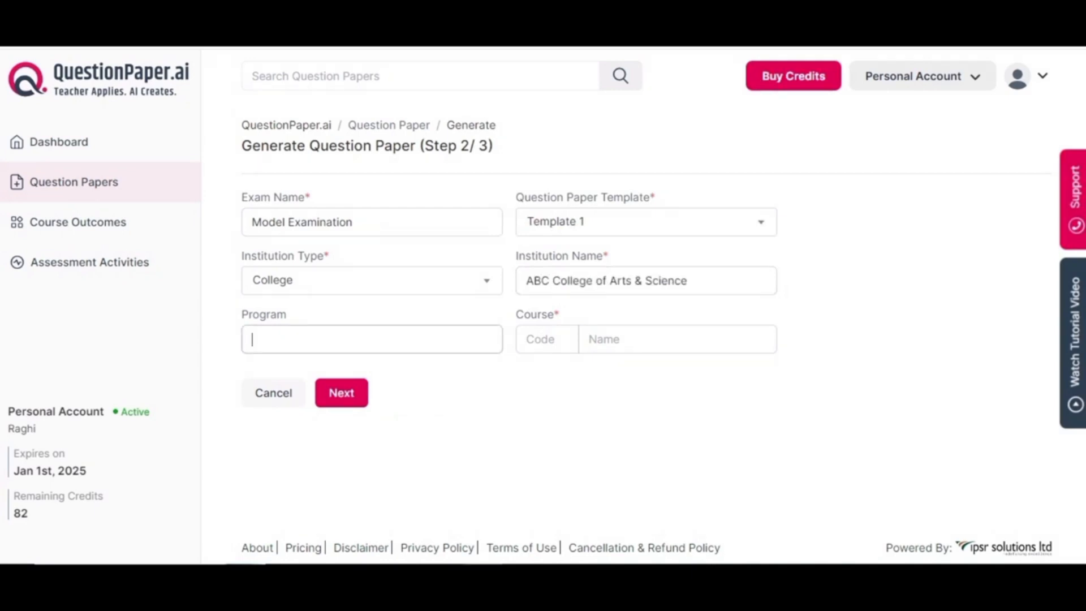
text(MCA)
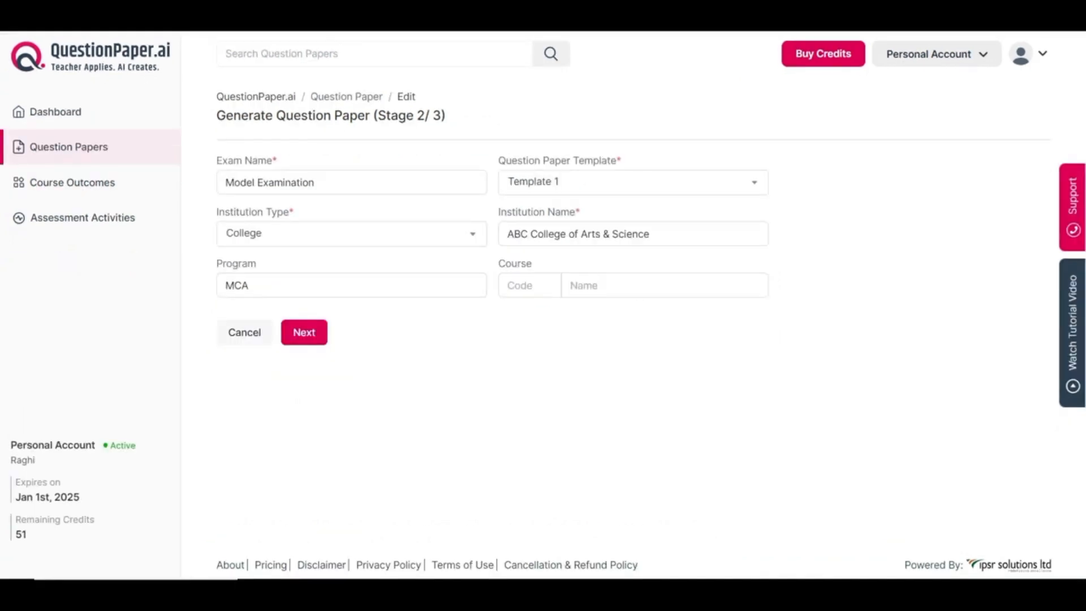
click(529, 285)
text(MCB2302)
click(597, 285)
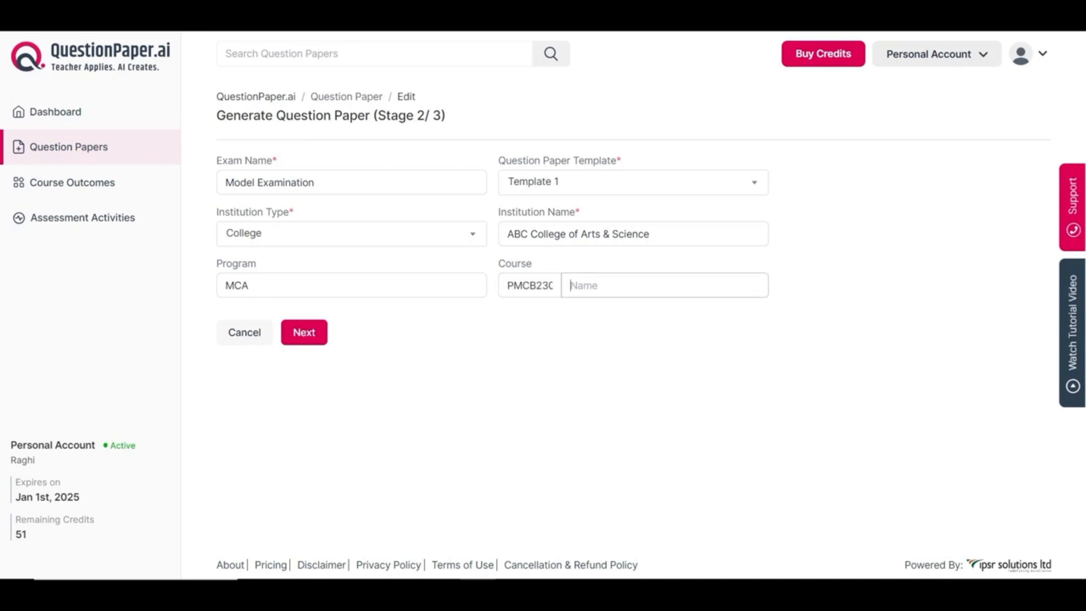
text(Bridge )
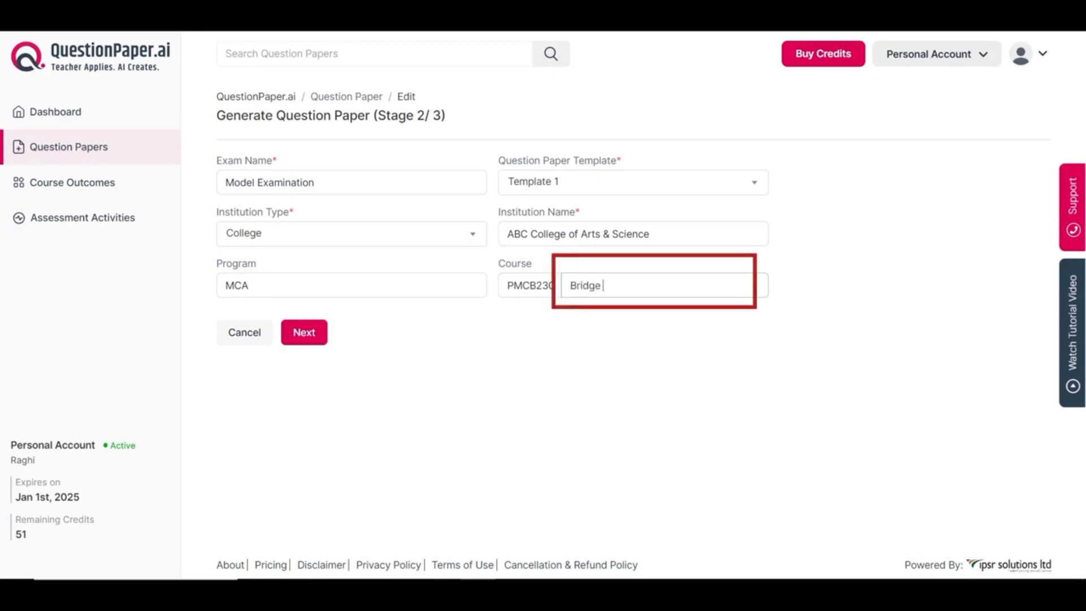
text(course in Mathematics)
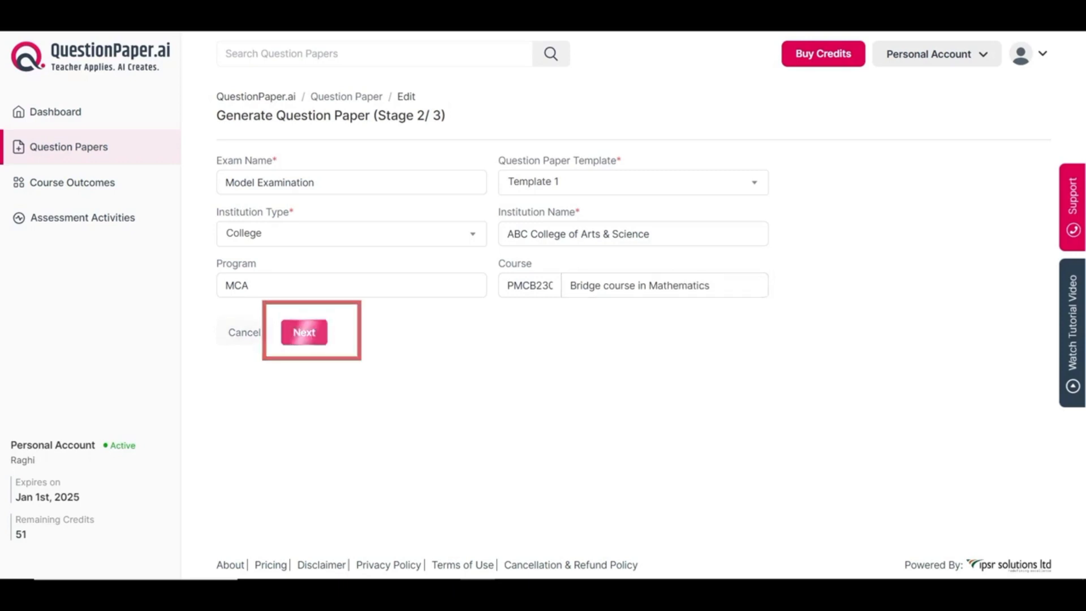
click(305, 333)
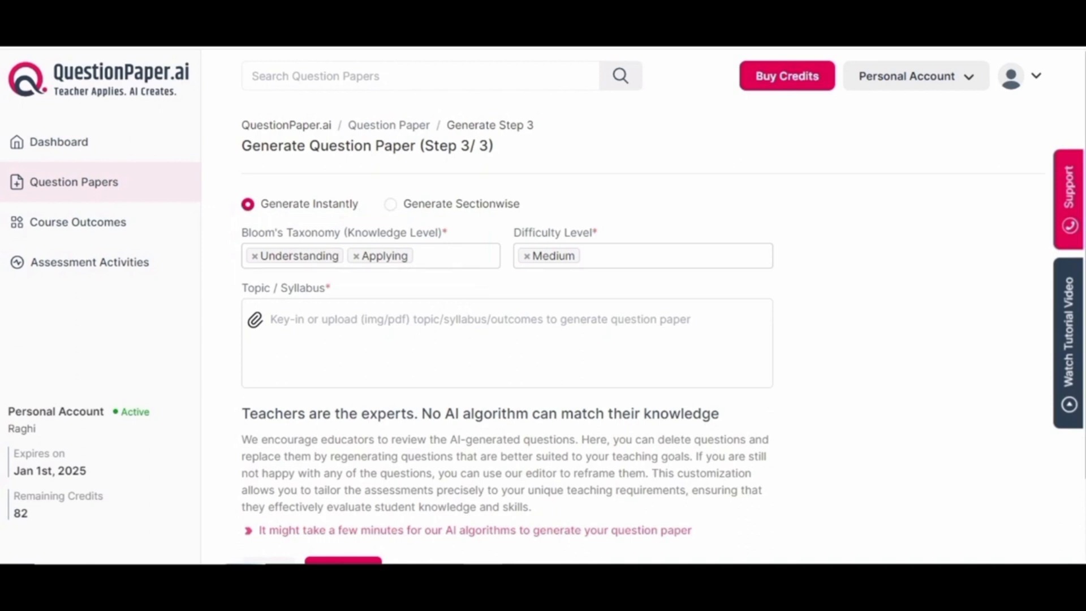
Examine the available Bloom's Taxonomy knowledge levels and difficulty levels without changing the selections
click(453, 256)
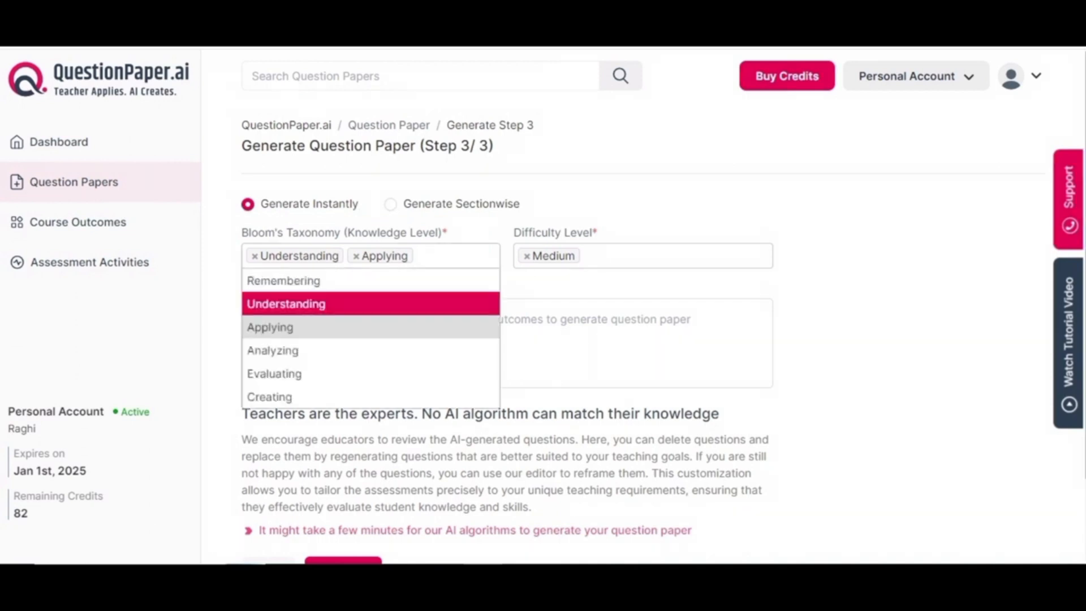
key(Down)
key(Down)
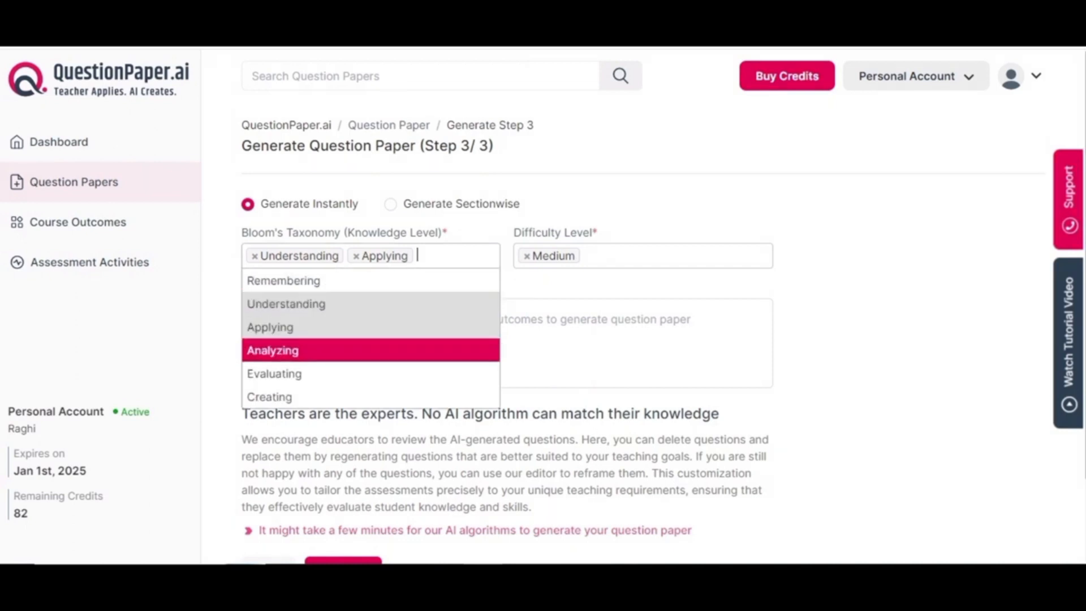
key(Down)
key(Down)
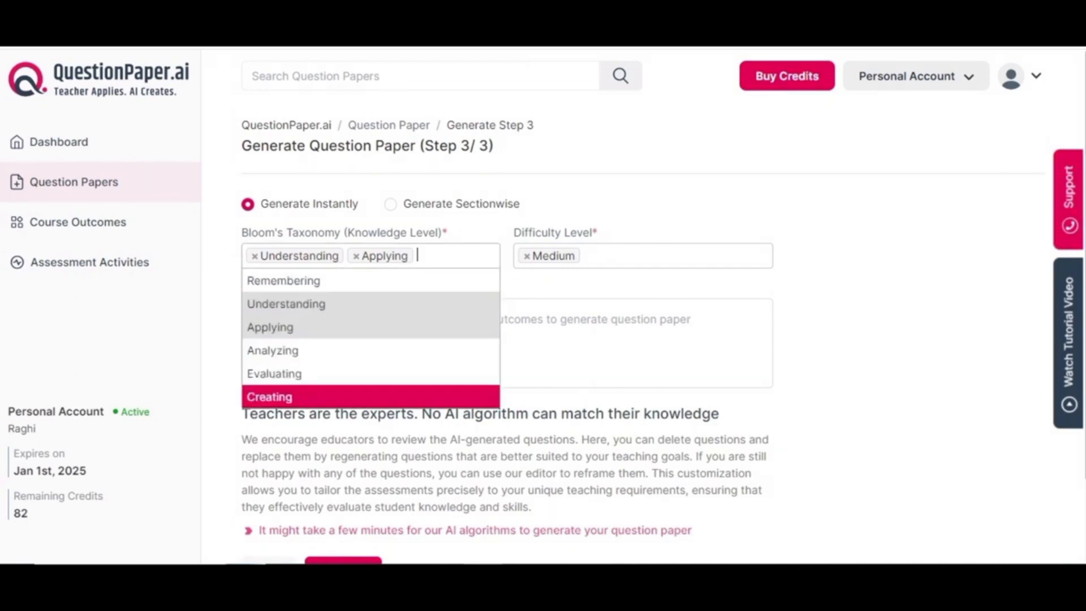
click(622, 346)
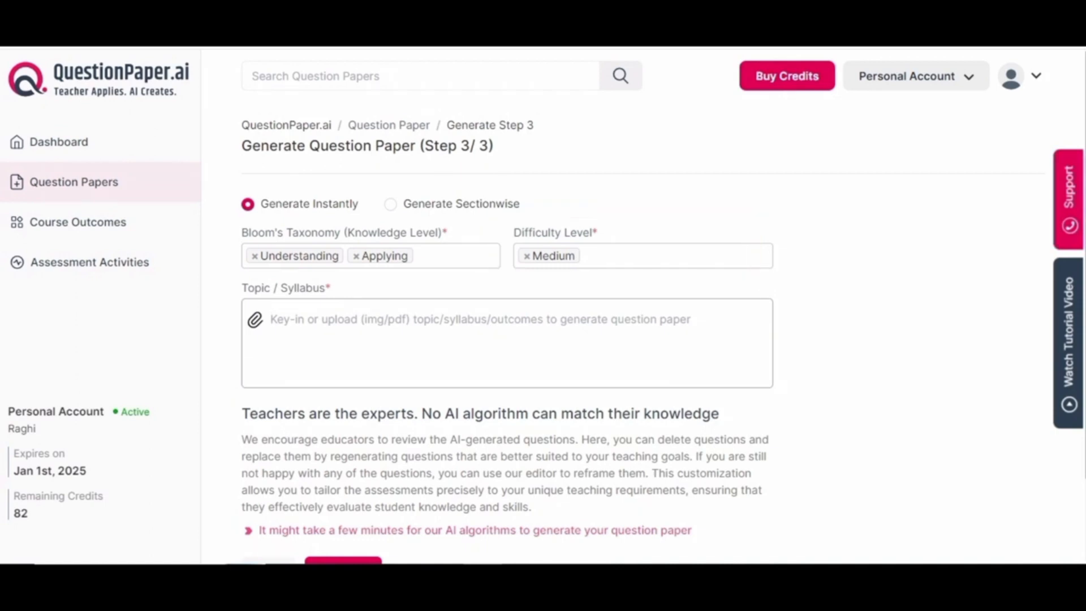
click(651, 256)
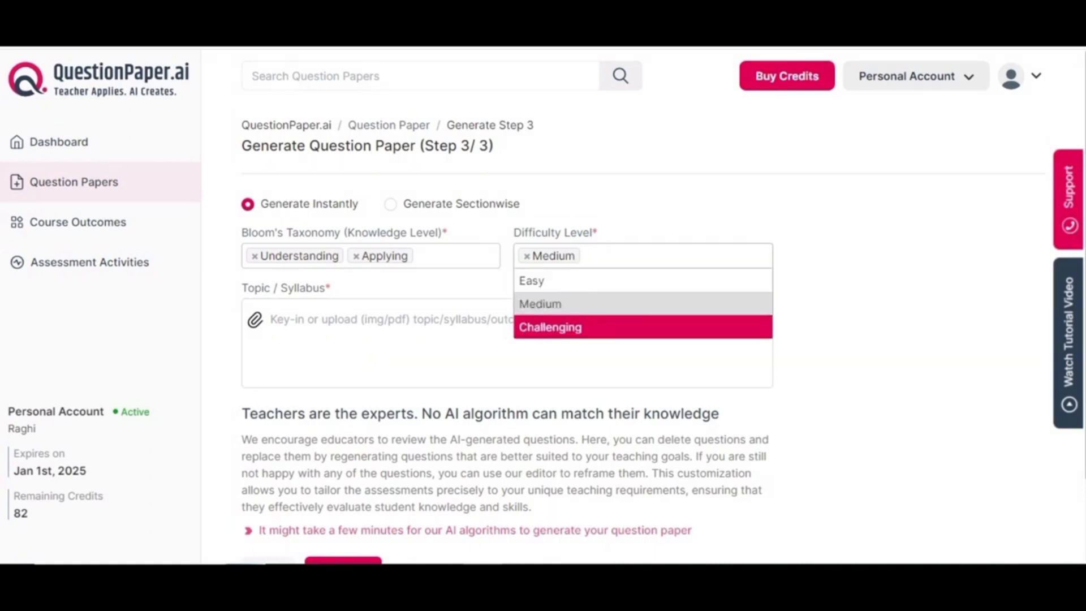
key(Escape)
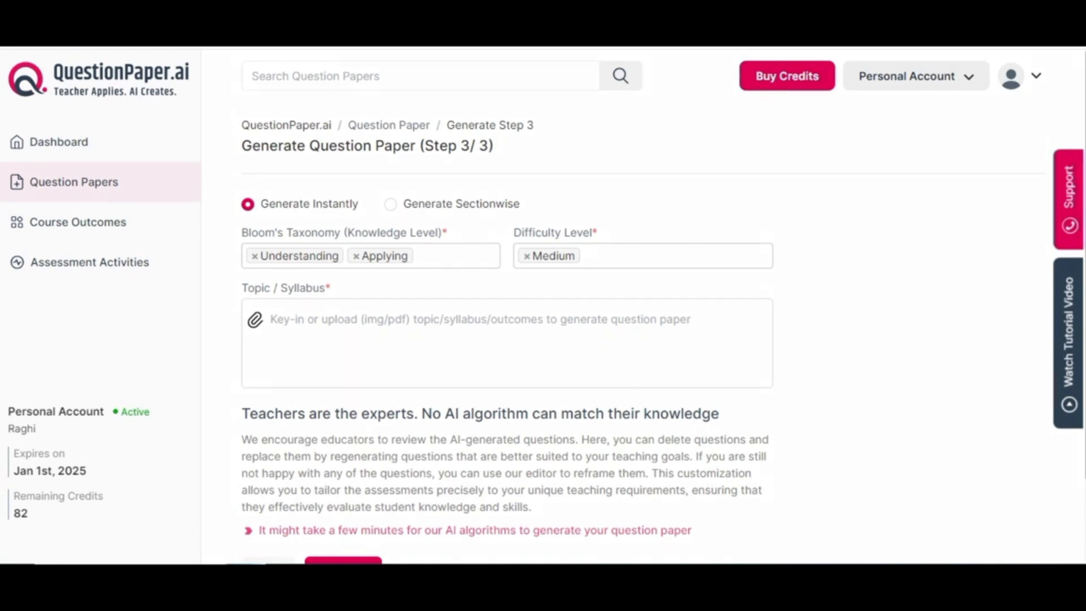
Paste the copied mathematics syllabus modules as the topic and generate the whole question paper instantly
click(507, 342)
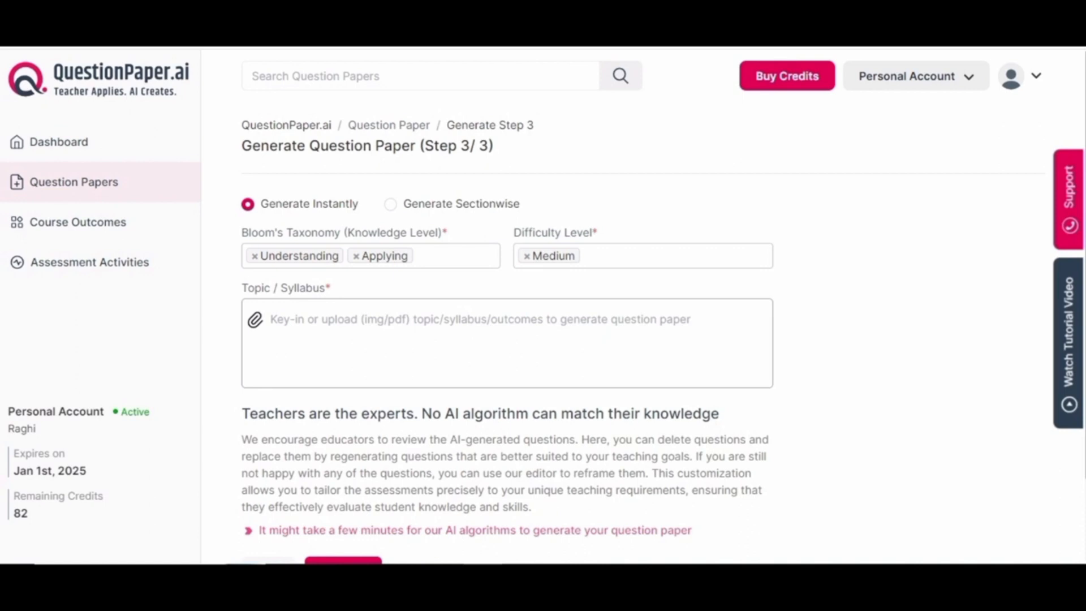
click(266, 319)
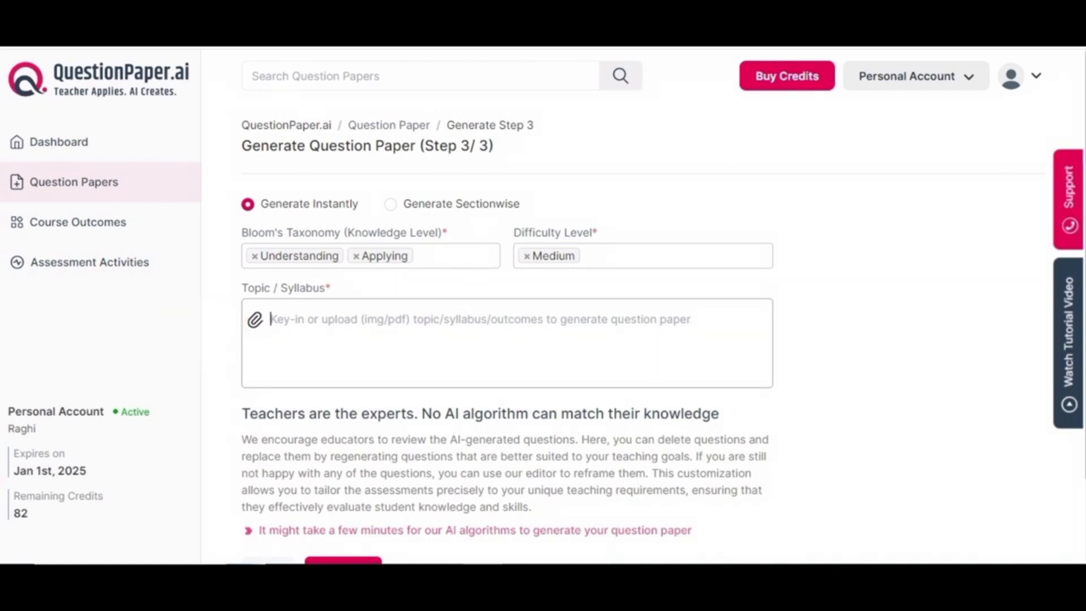
key(ctrl+v)
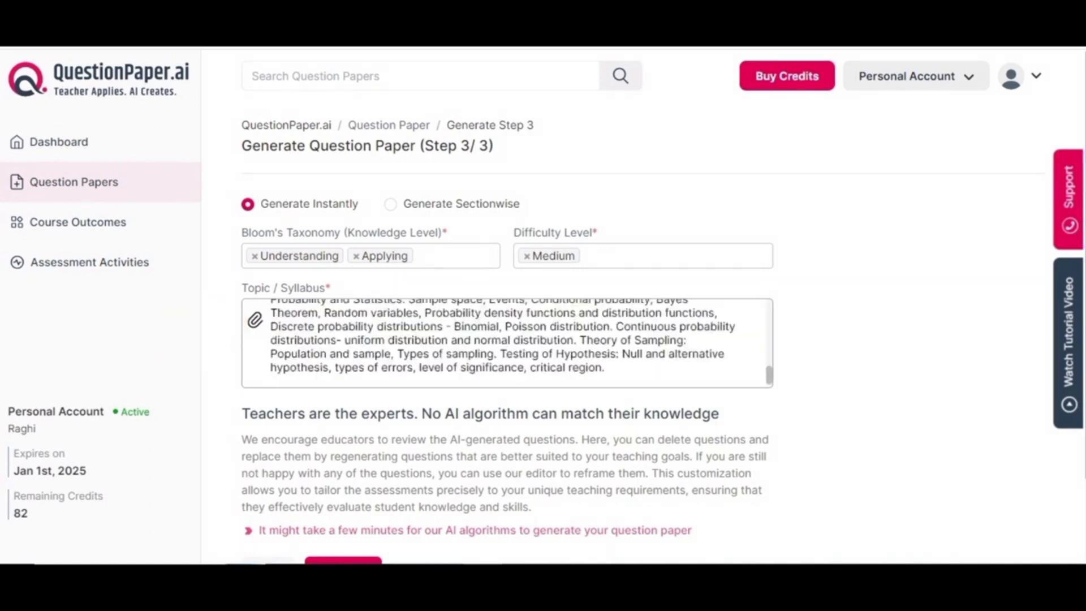
scroll(507, 343, up, 5)
scroll(507, 452, down, 2)
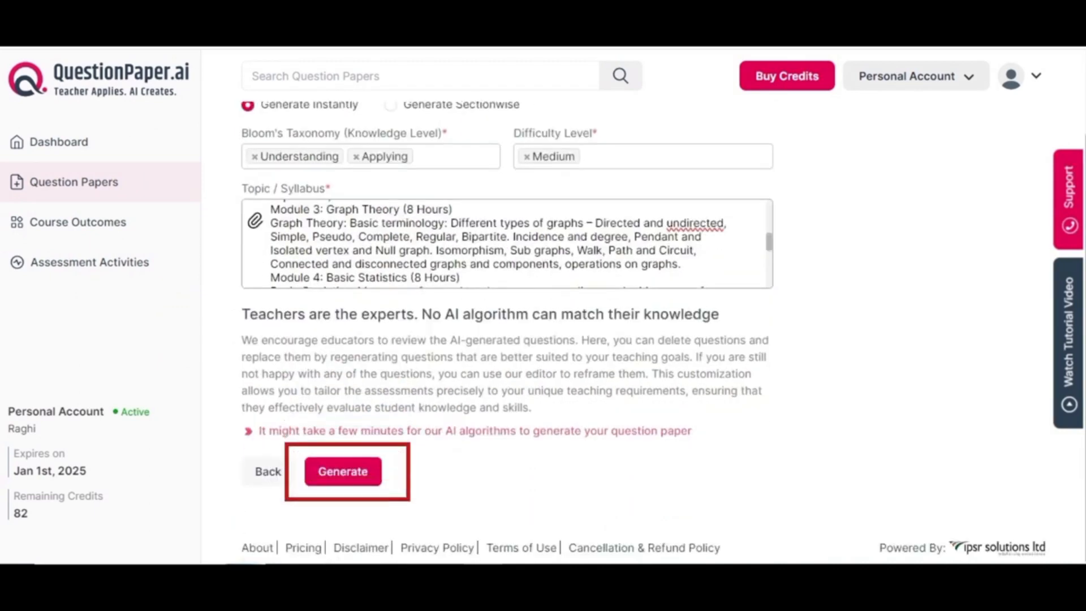
click(343, 471)
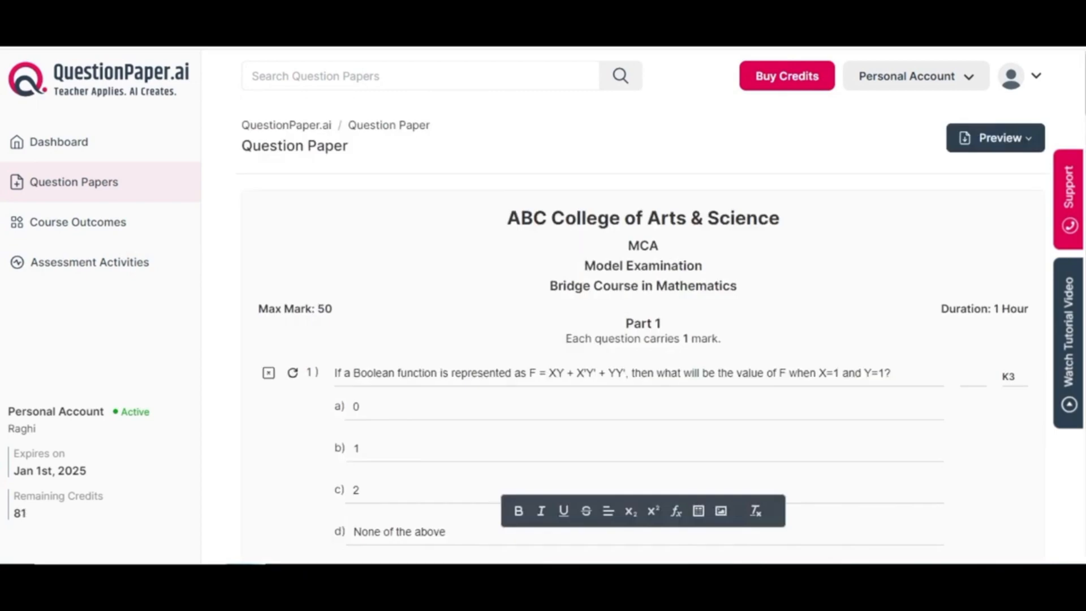
Review the questions, answer keys and knowledge levels throughout the generated question paper
scroll(643, 339, down, 18)
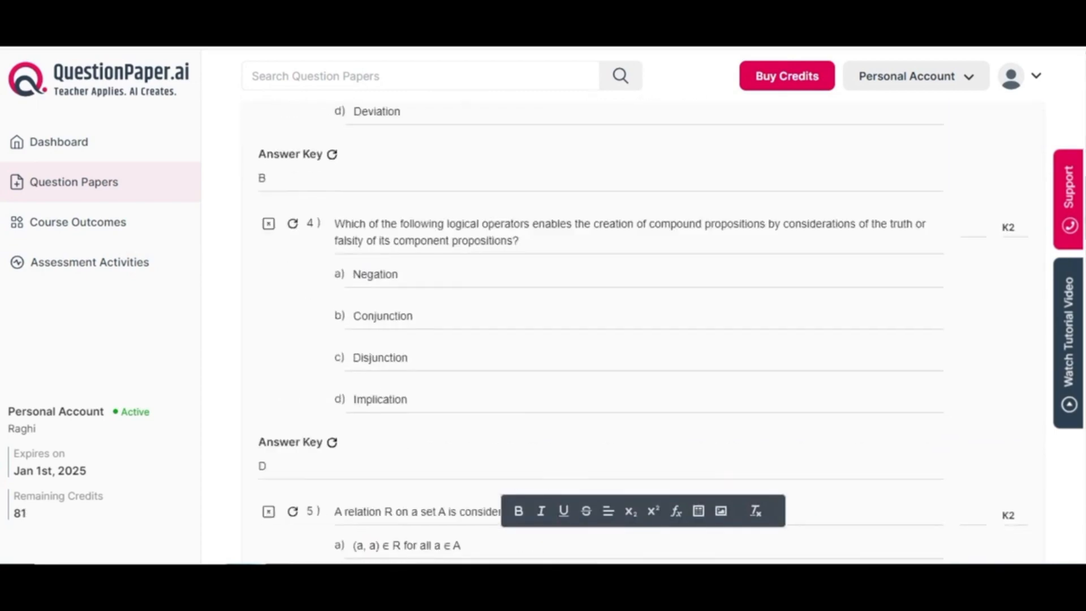
scroll(643, 340, down, 20)
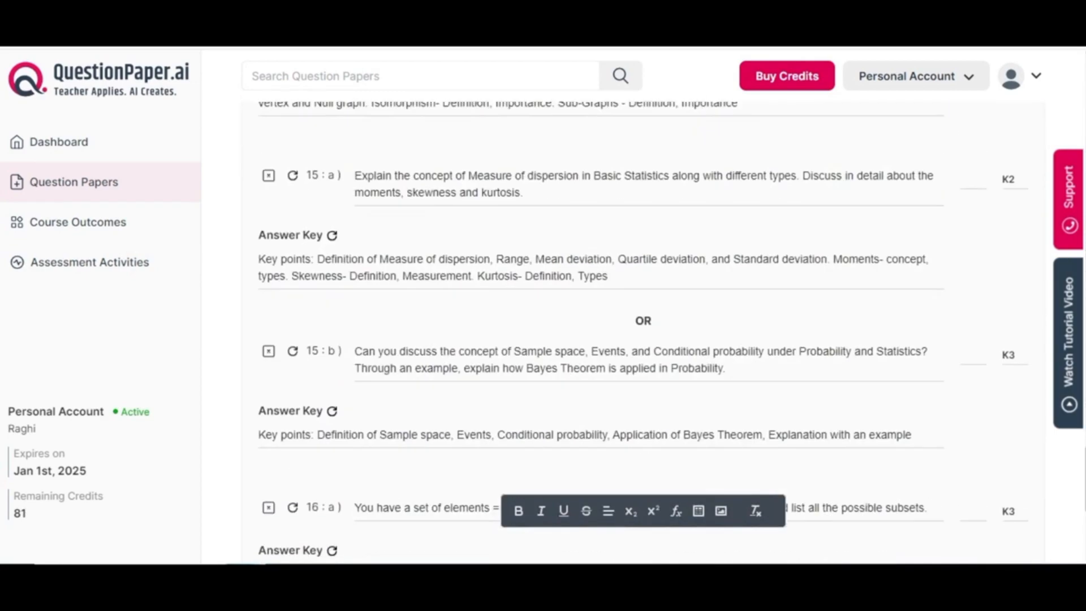
scroll(643, 340, up, 20)
scroll(644, 340, up, 3)
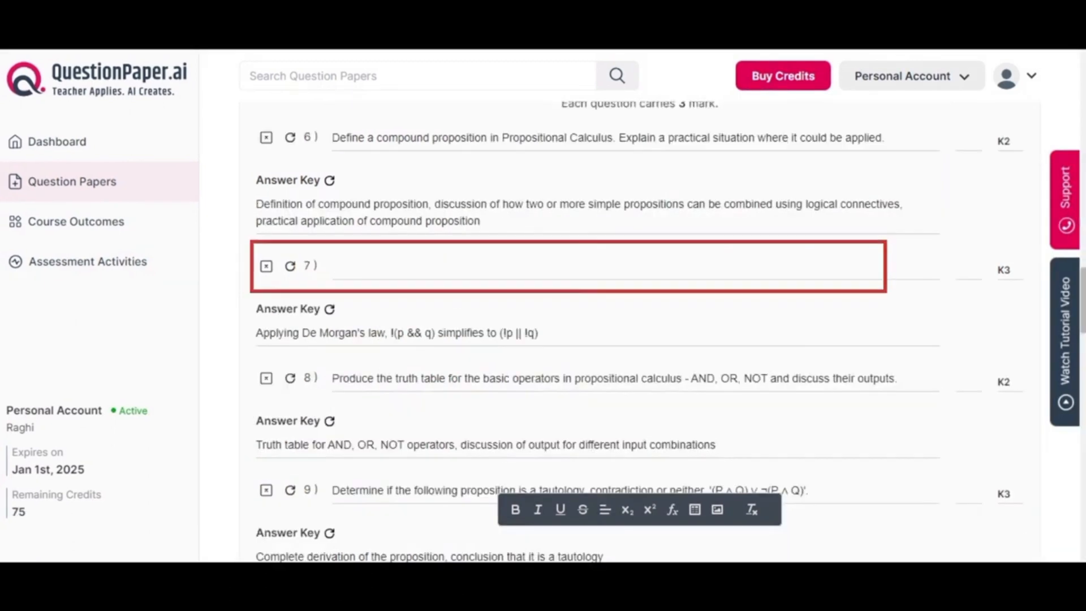
Rewrite question 7 as "Using De-Morgan's law, simplify the following Boolean expression: !(p && q)" and bold "graph theory," in question 2
text(Using )
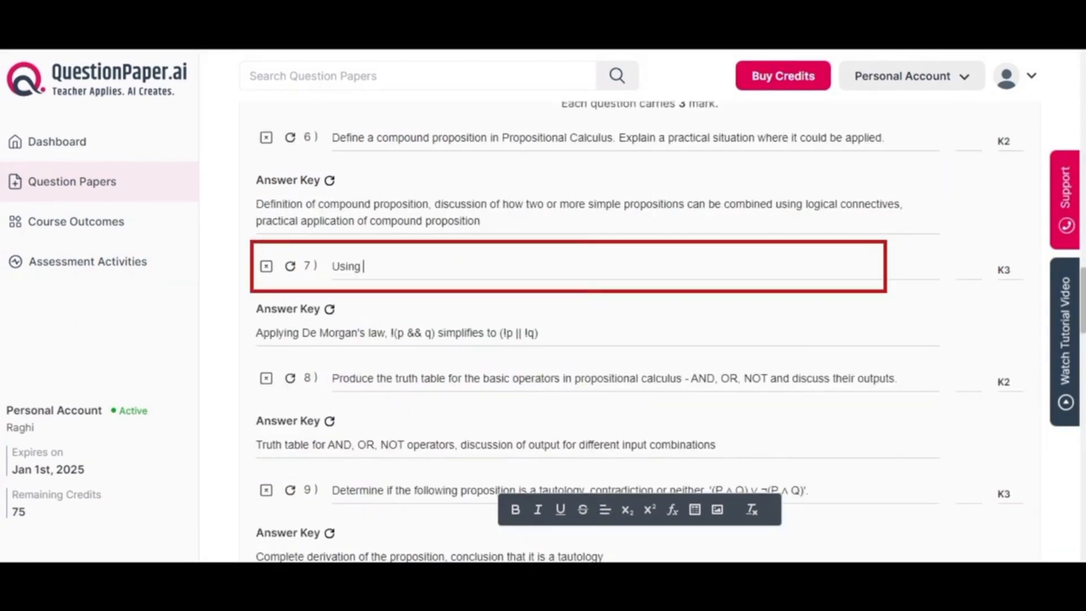
text(De-morgans)
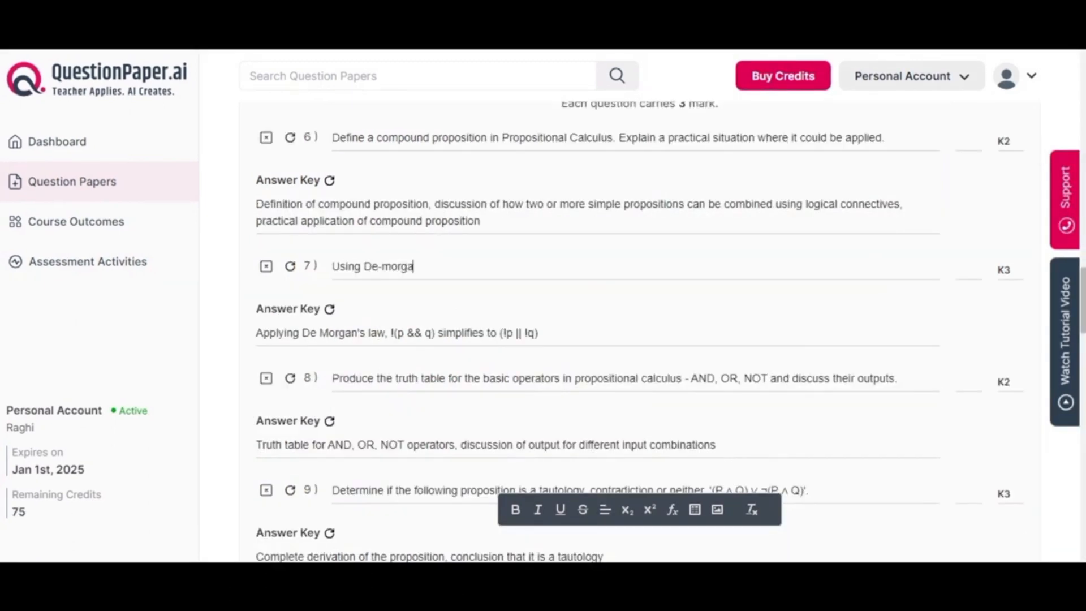
text( law)
text(Using De- Morgan's law, simplify the following Boolean expression: !(p && q))
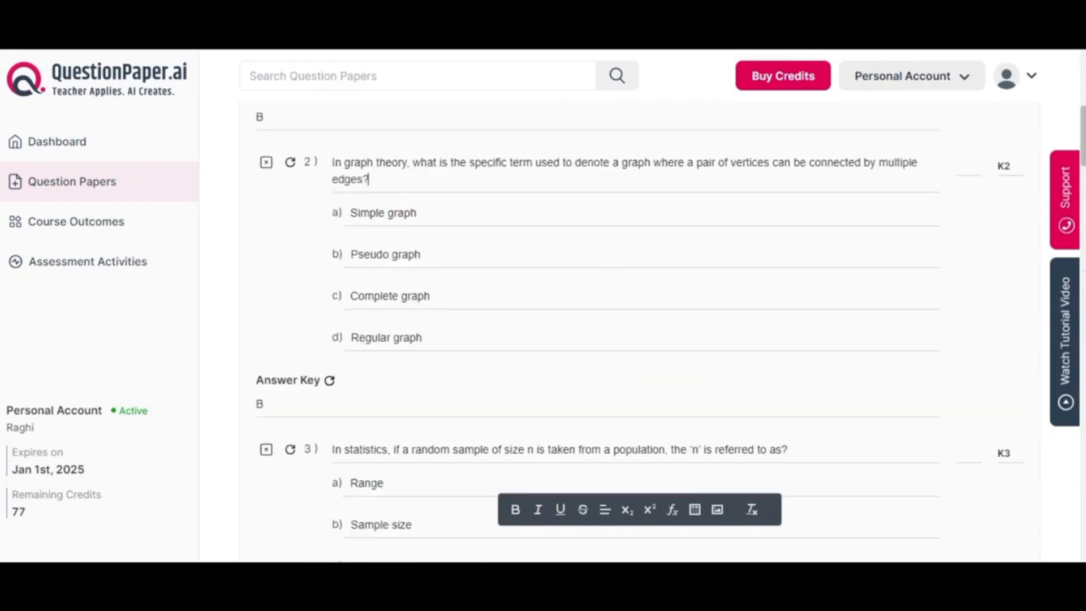
drag(344, 163, 413, 163)
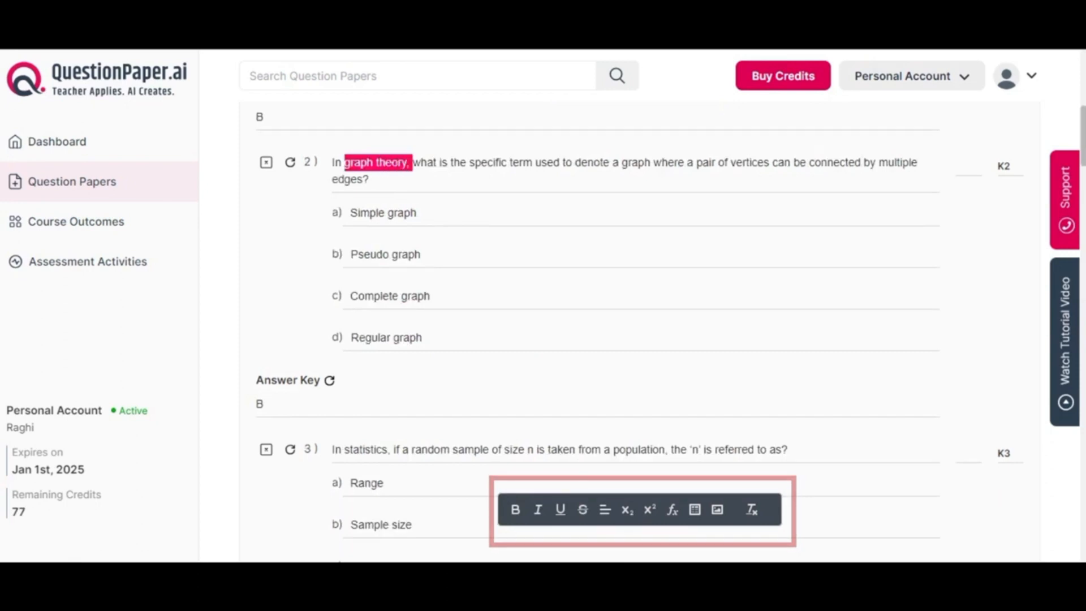
click(515, 510)
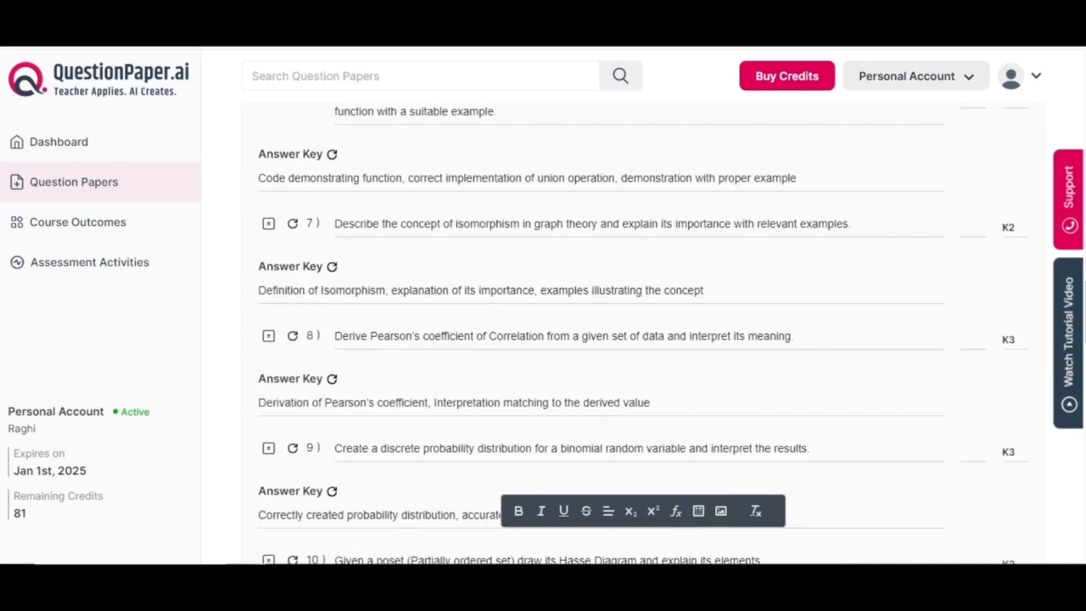
Delete question 9 on the discrete probability distribution and question 11 on hypothesis testing errors from Part 2
scroll(644, 316, up, 1)
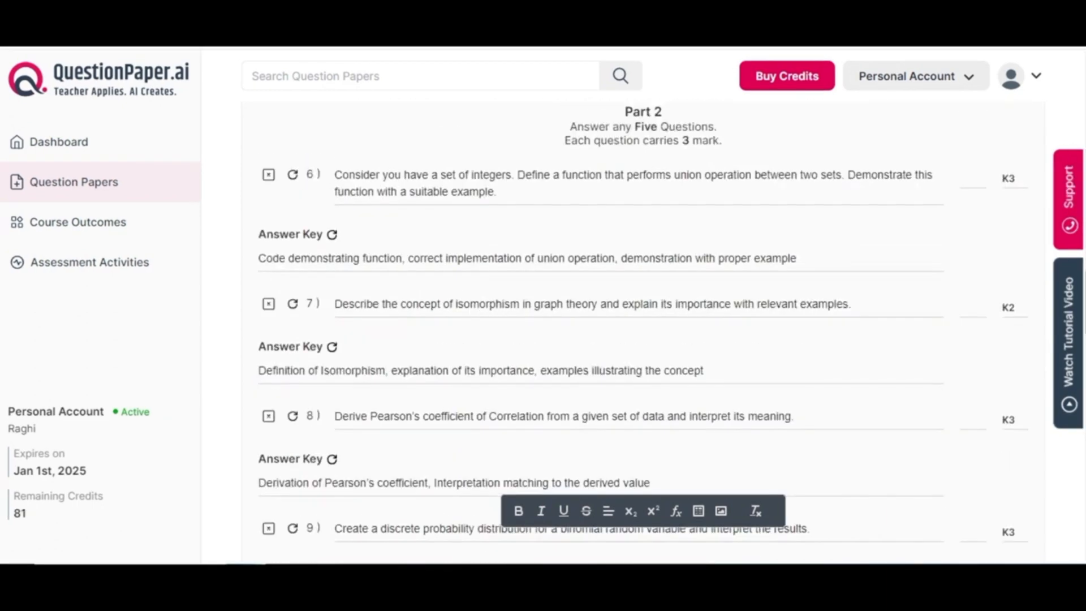
scroll(644, 334, down, 2)
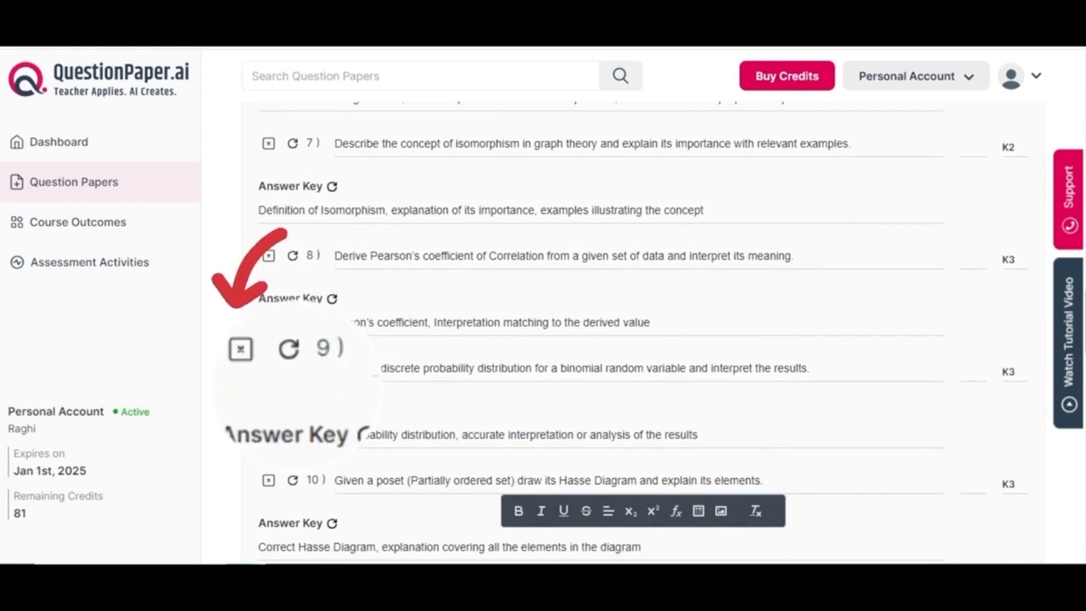
click(269, 369)
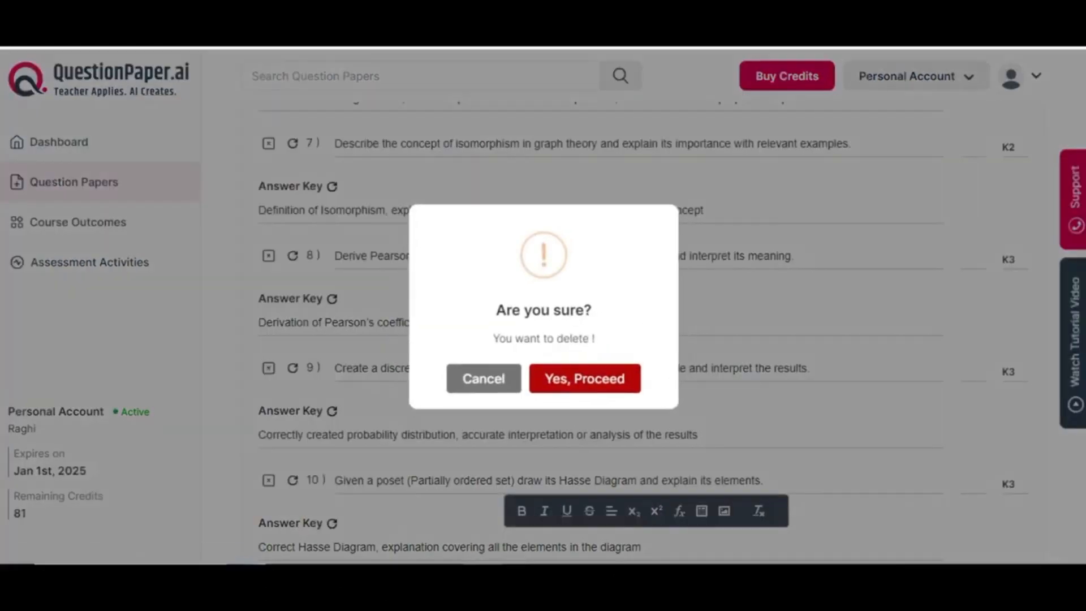
click(483, 379)
scroll(600, 317, down, 1)
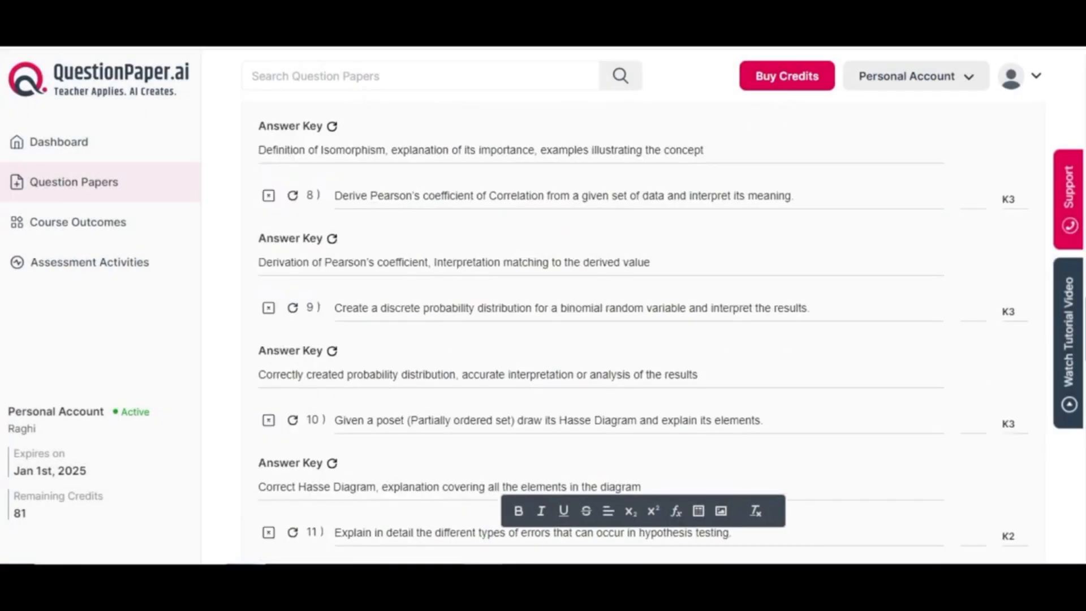
scroll(600, 317, down, 2)
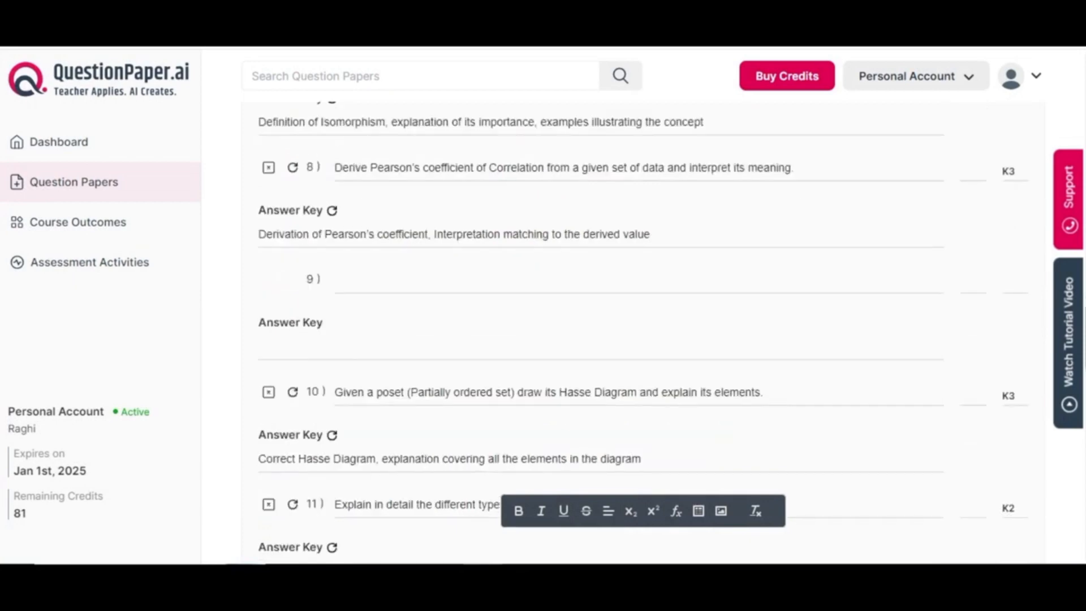
scroll(600, 317, down, 1)
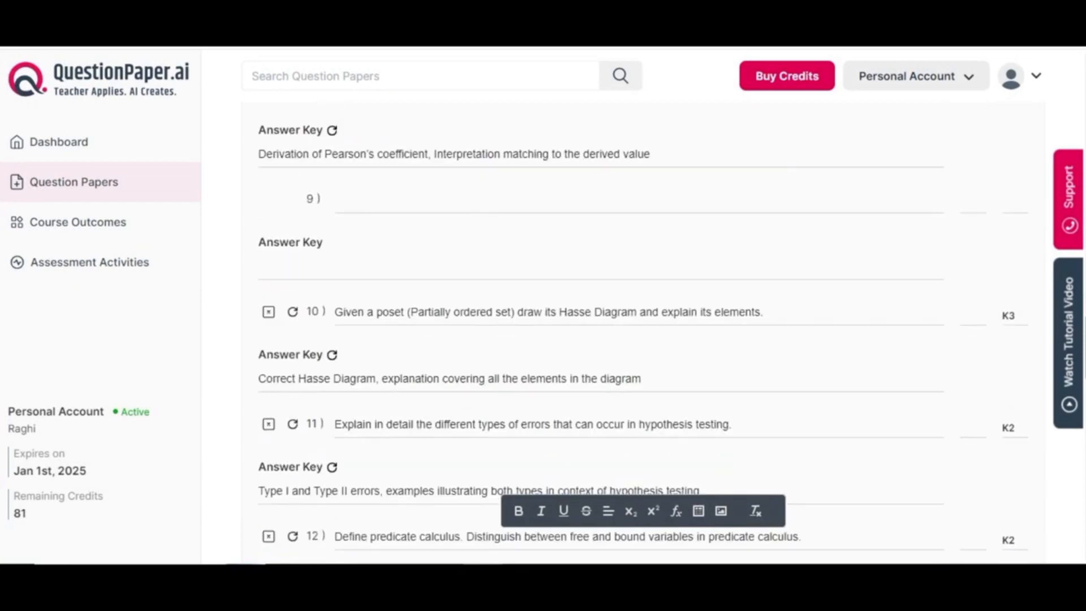
click(269, 425)
click(484, 379)
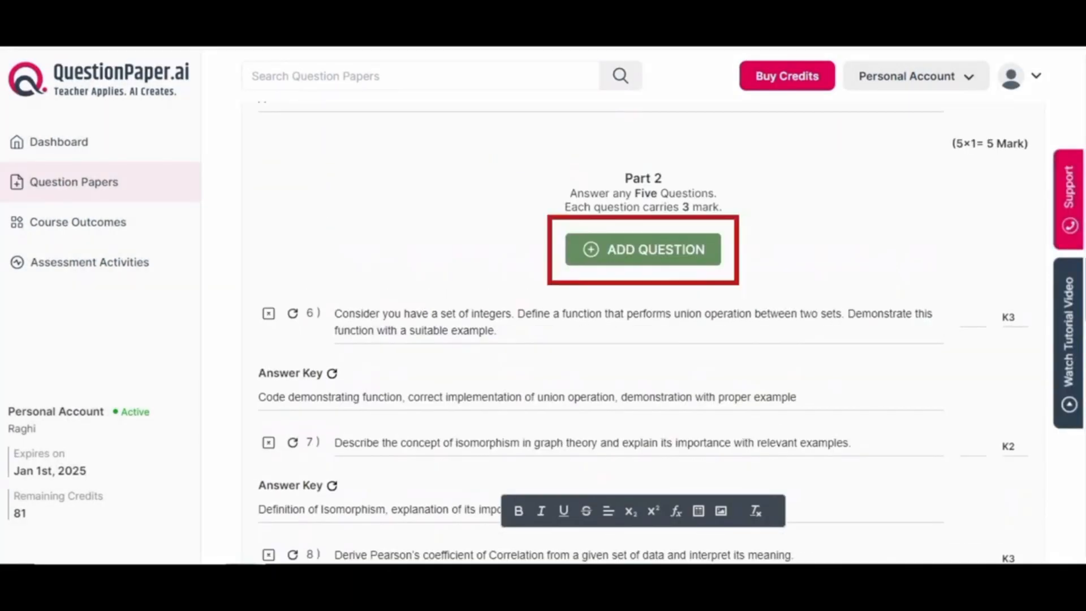
Generate additional short essay questions for Part 2 on the topic Graph Theory
scroll(643, 333, up, 1)
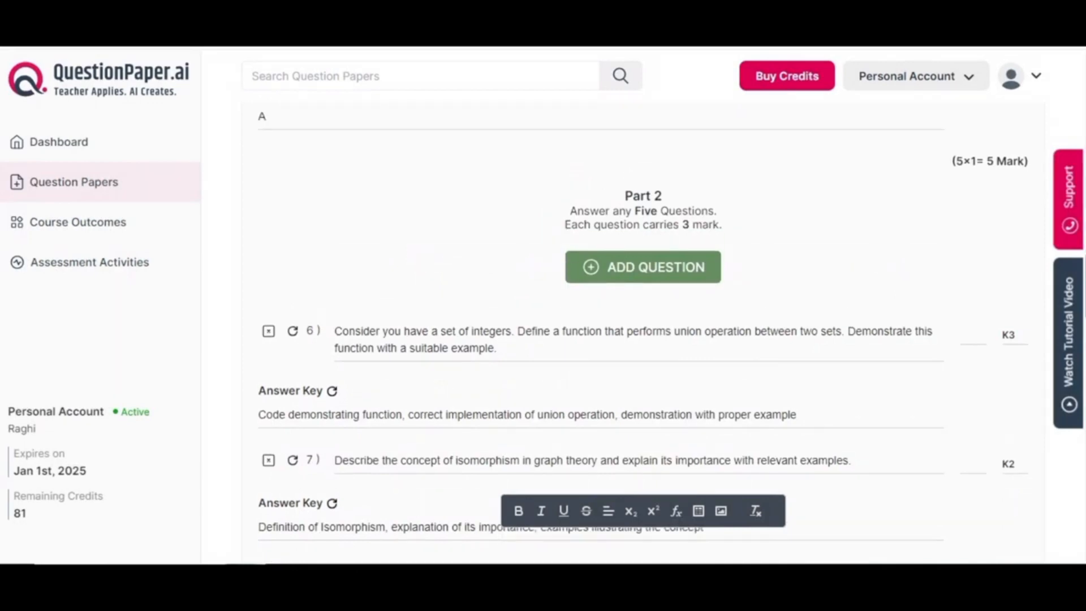
click(643, 268)
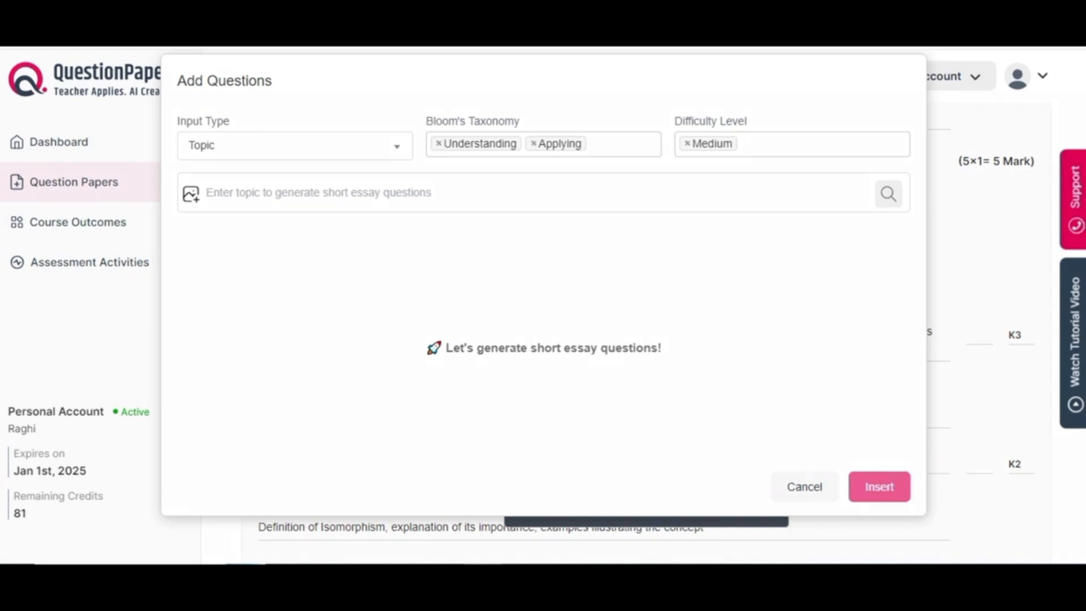
click(319, 193)
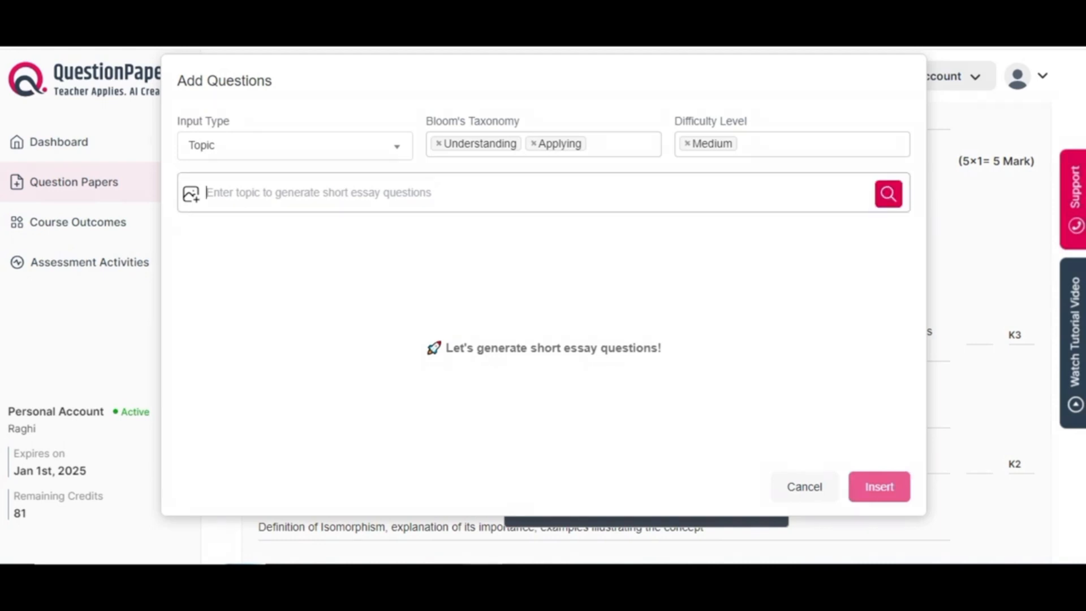
text(Graph Theory)
key(Return)
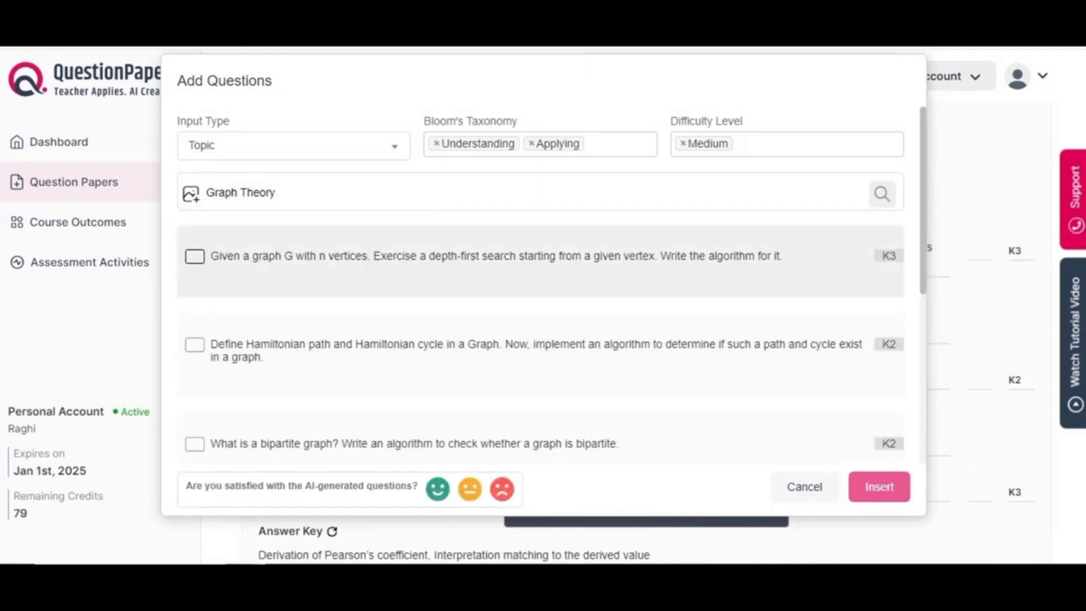
Insert the generated questions on depth-first search and on representing a graph as an adjacency matrix and adjacency list into Part 2
scroll(541, 289, down, 10)
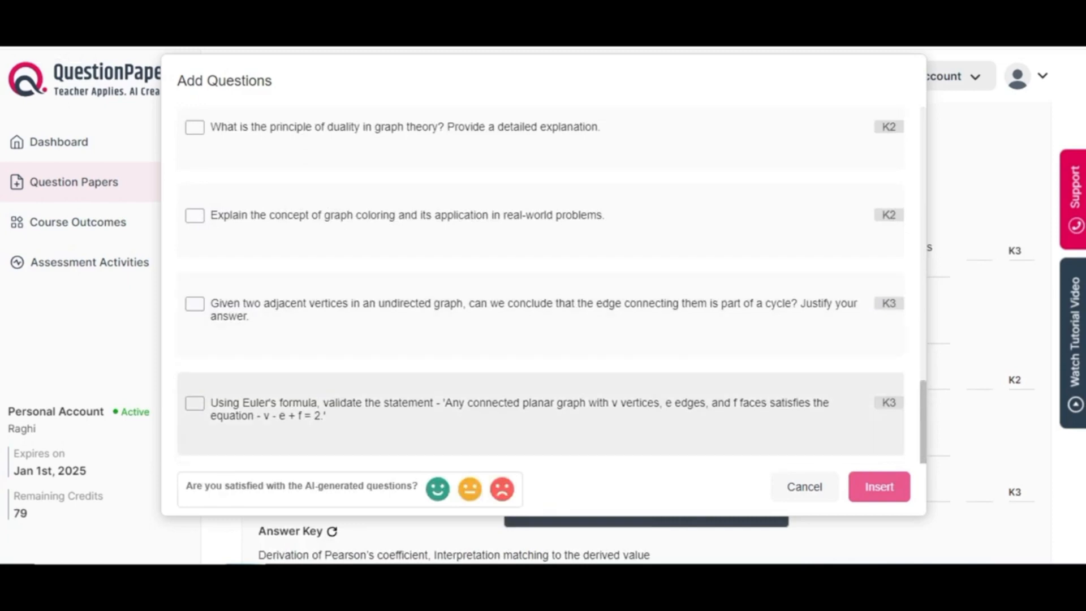
scroll(541, 340, up, 10)
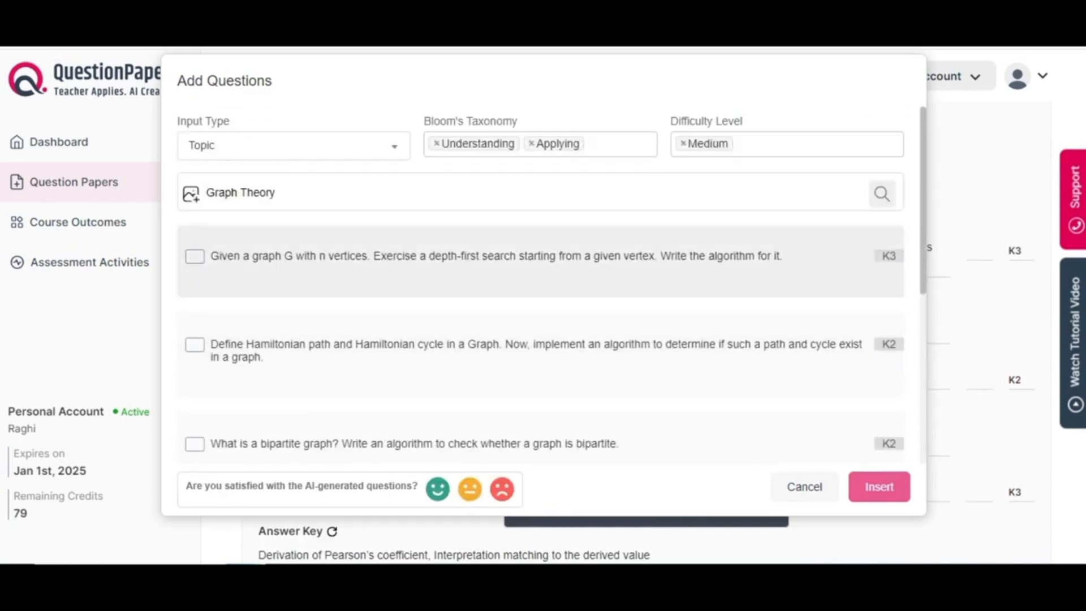
click(194, 257)
scroll(195, 283, down, 3)
scroll(194, 300, down, 2)
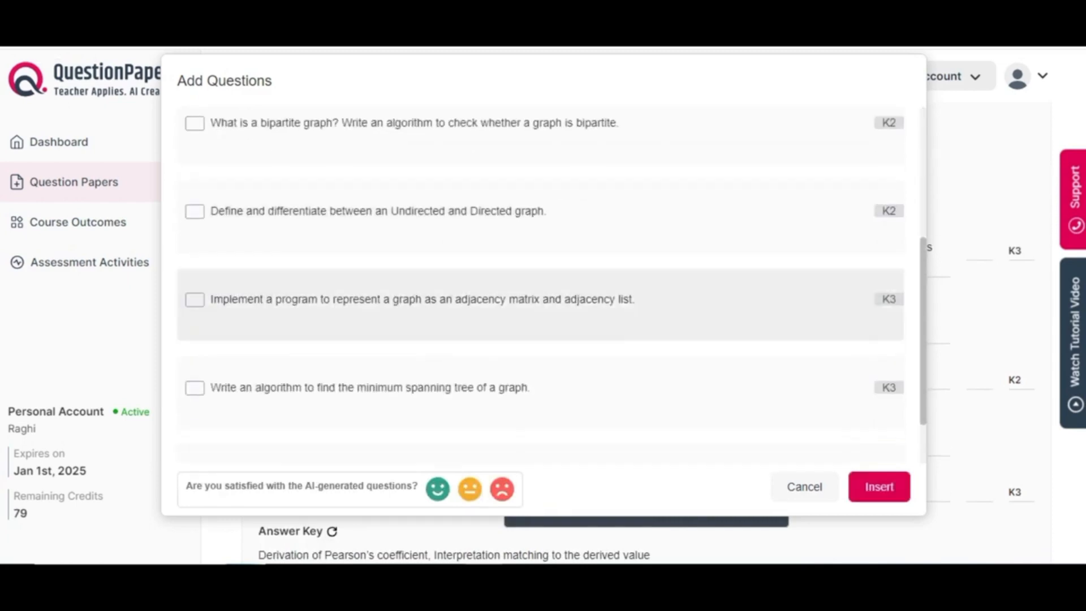
click(195, 299)
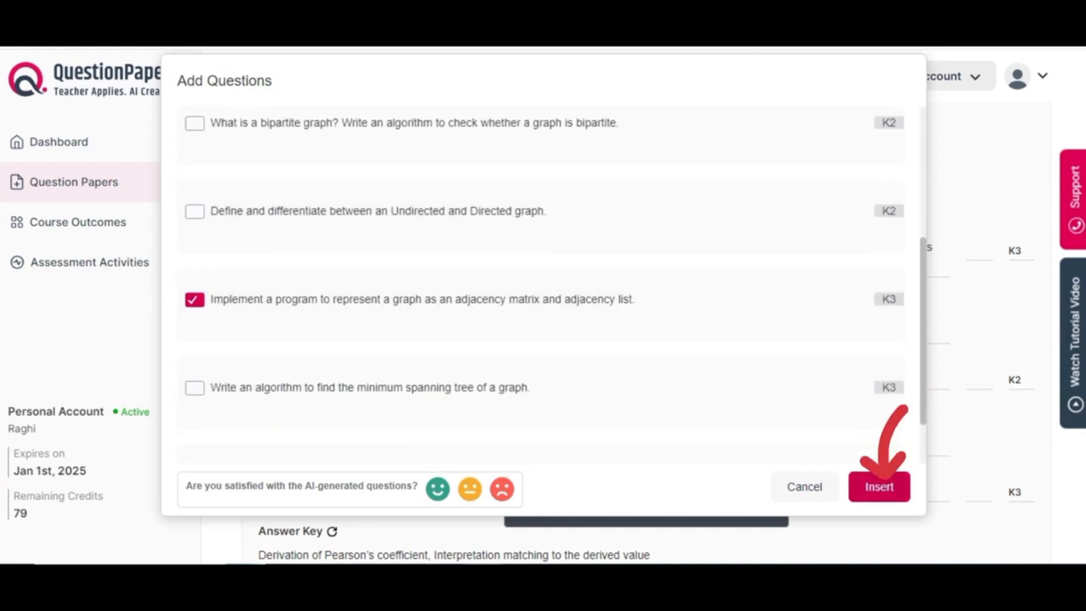
click(880, 487)
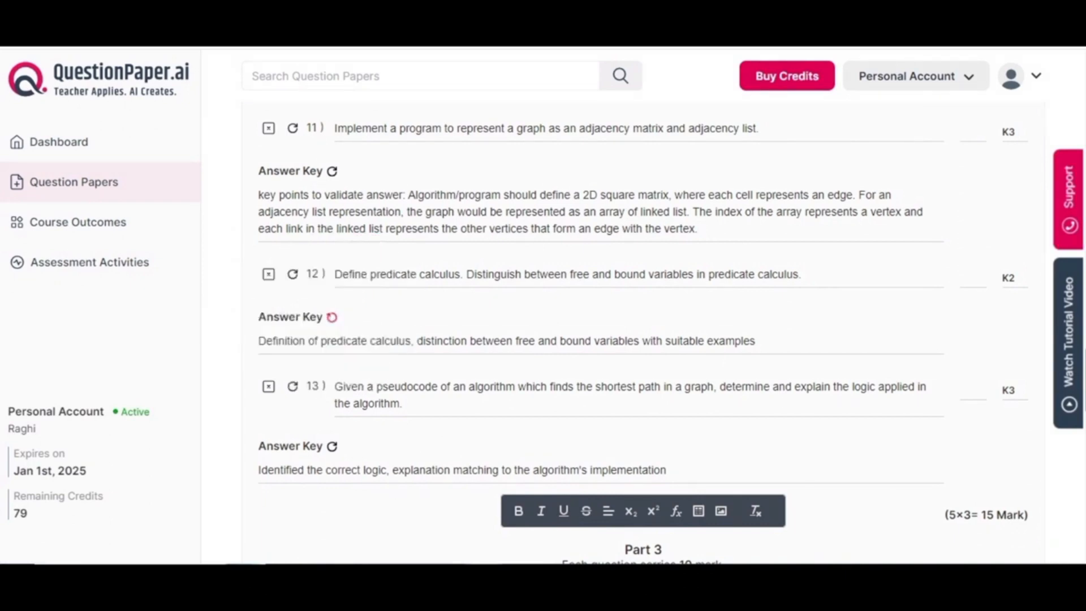
Regenerate the answer key of question 12 on predicate calculus and read through the new answer
scroll(601, 333, down, 1)
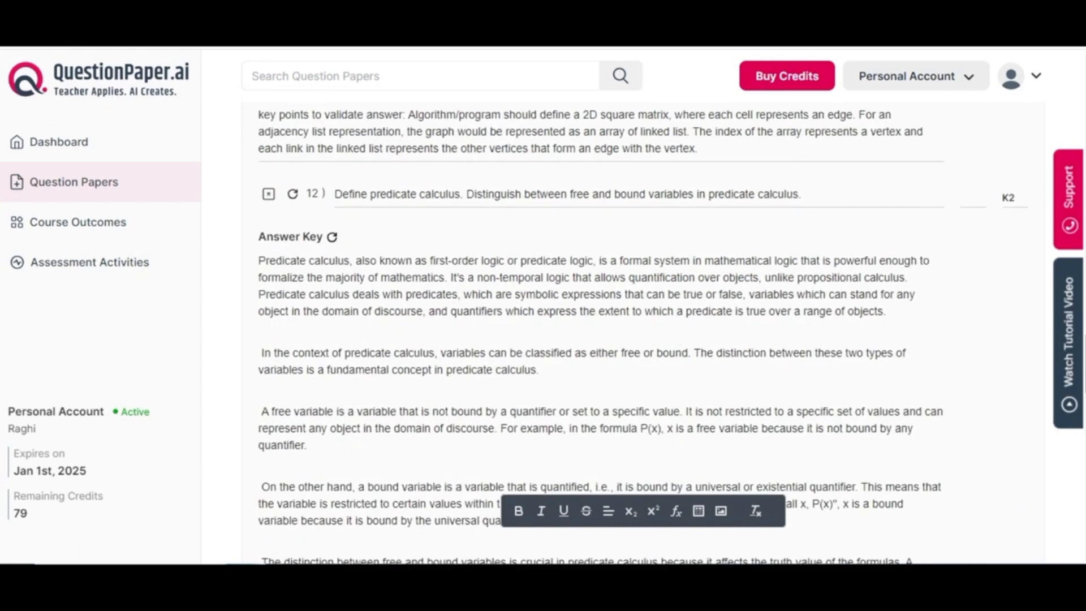
scroll(601, 333, down, 2)
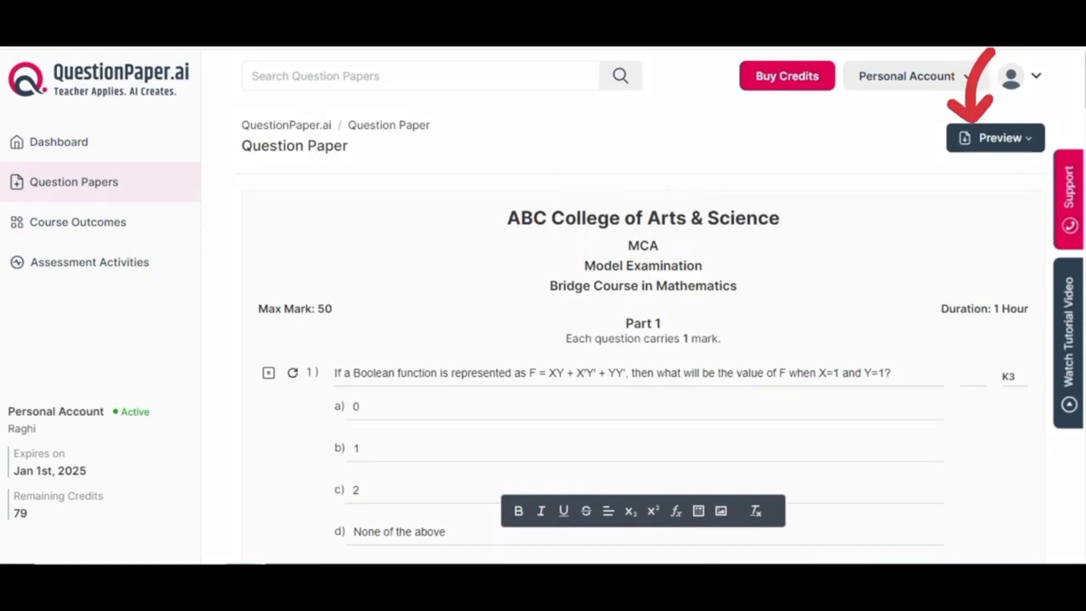
Export the question paper to a text file and check the questions and answers in model-examination.txt
click(995, 138)
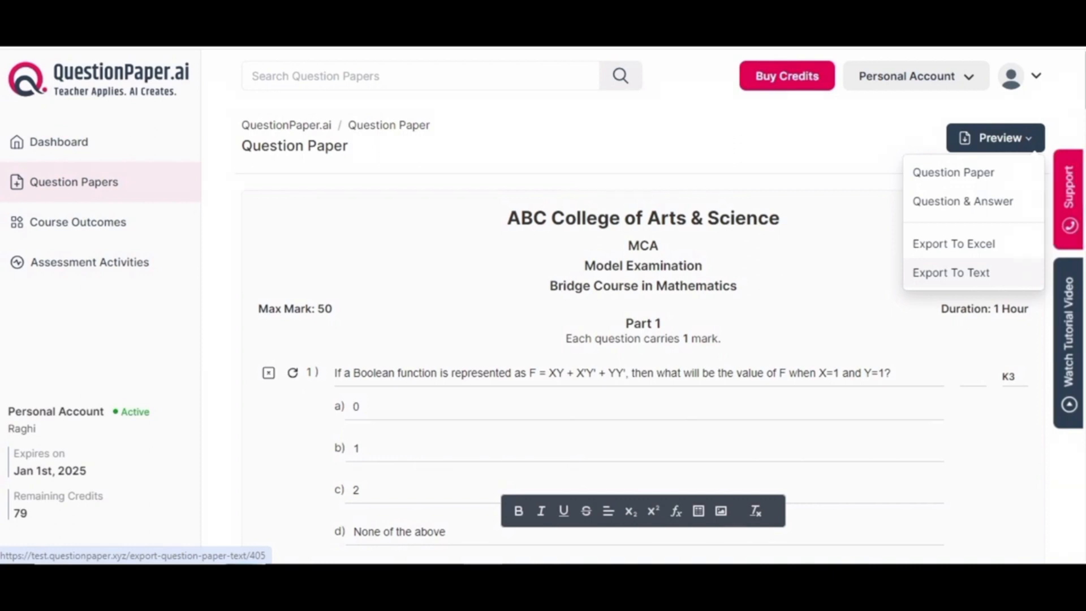
click(951, 273)
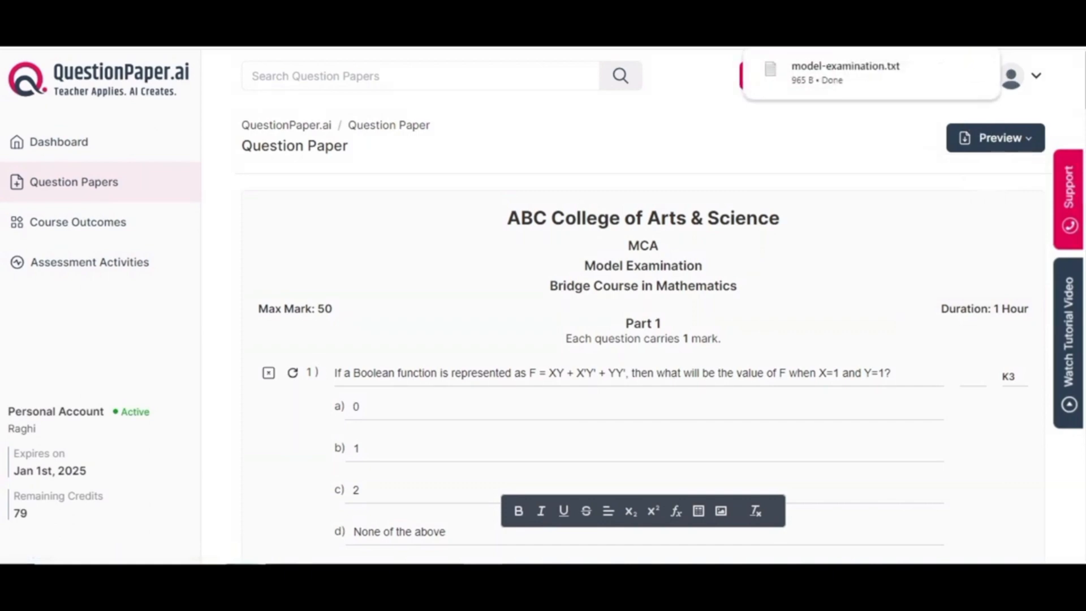
click(814, 70)
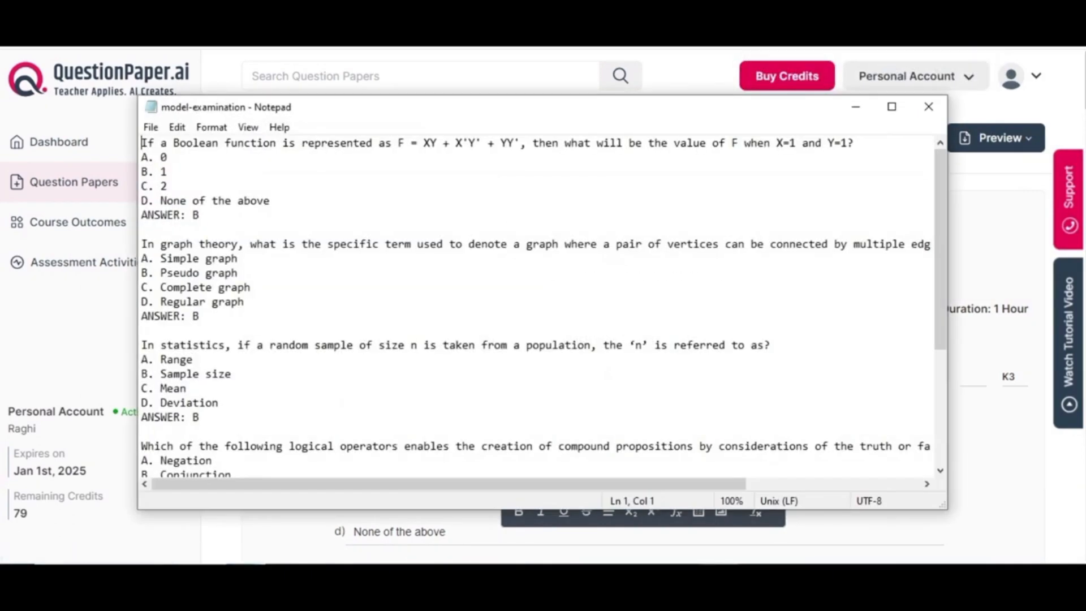
scroll(538, 305, down, 5)
scroll(538, 306, up, 5)
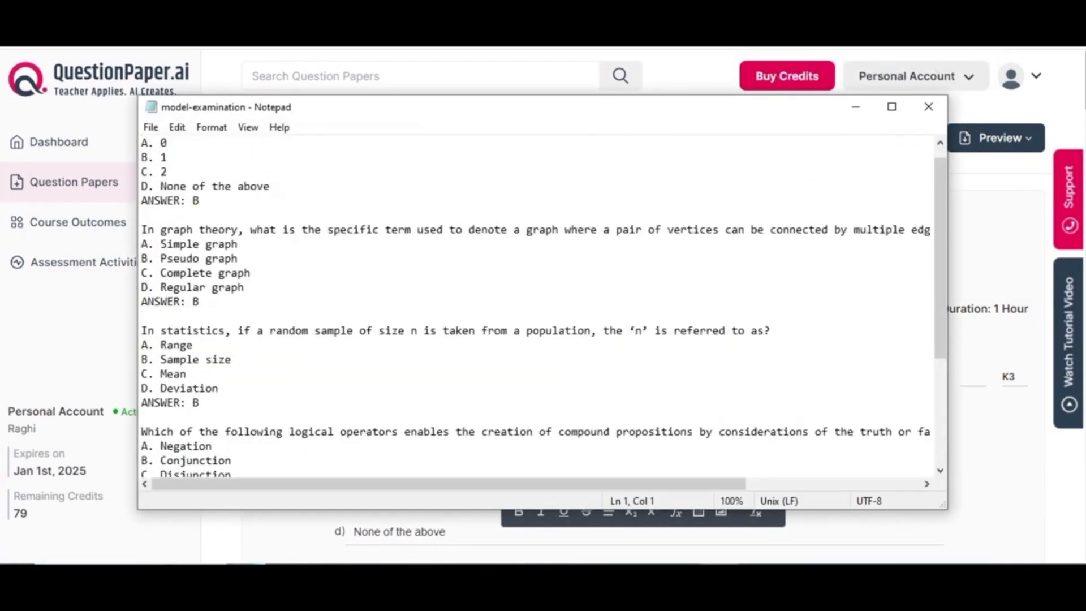
click(928, 106)
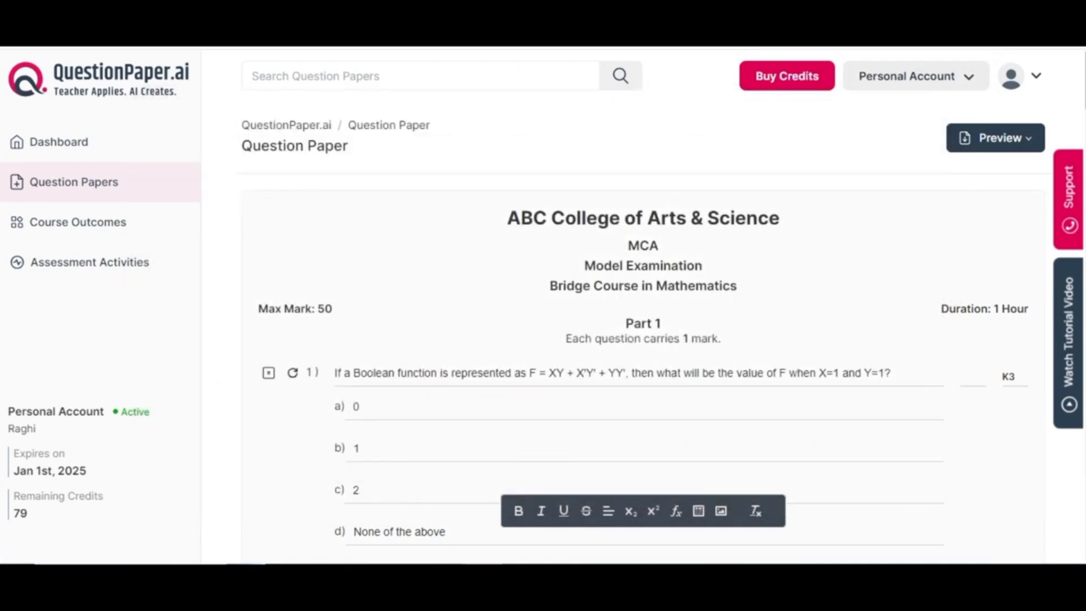
Preview the question paper in A4 portrait, download it as a PDF and review the downloaded document
click(1013, 138)
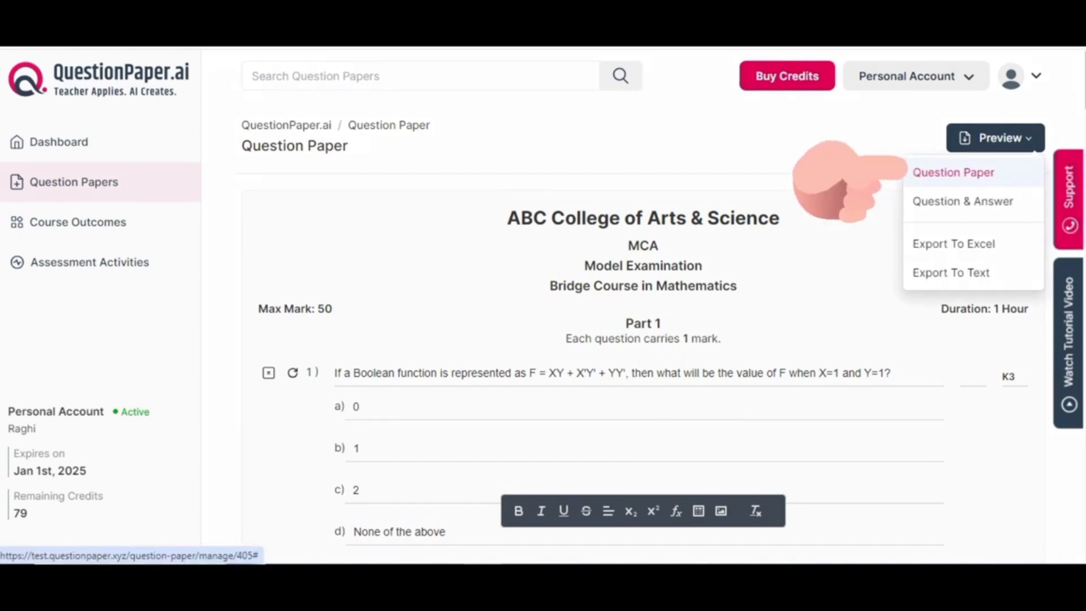
click(954, 172)
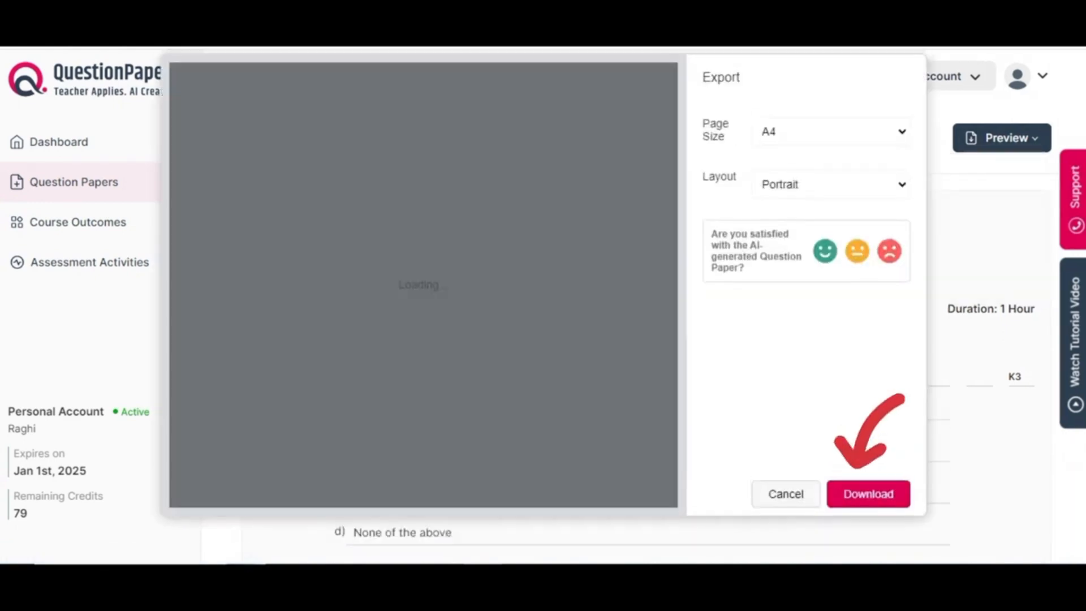
scroll(417, 285, down, 12)
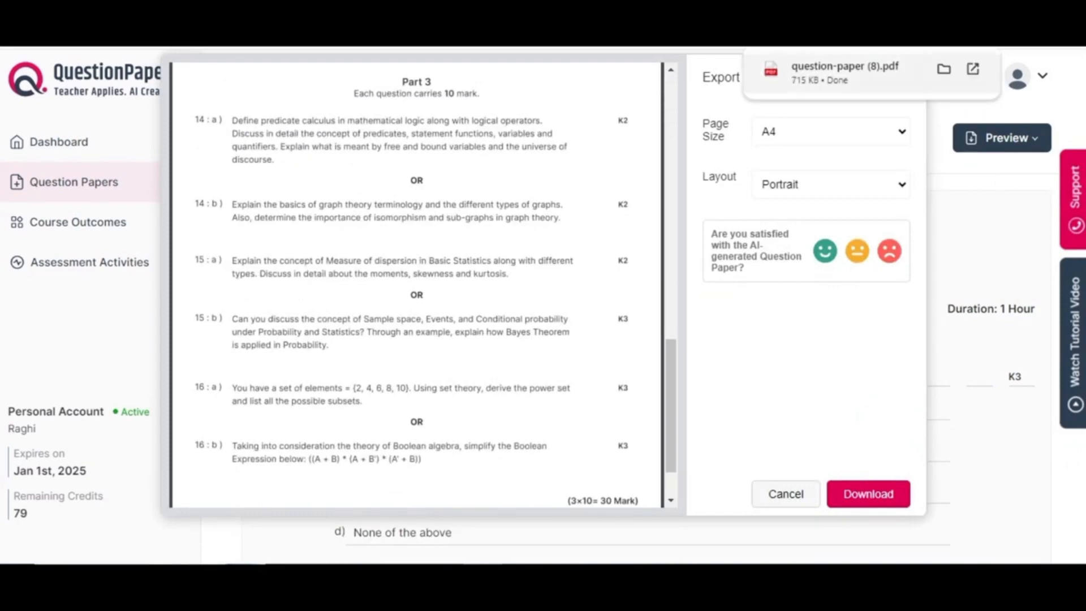
click(845, 69)
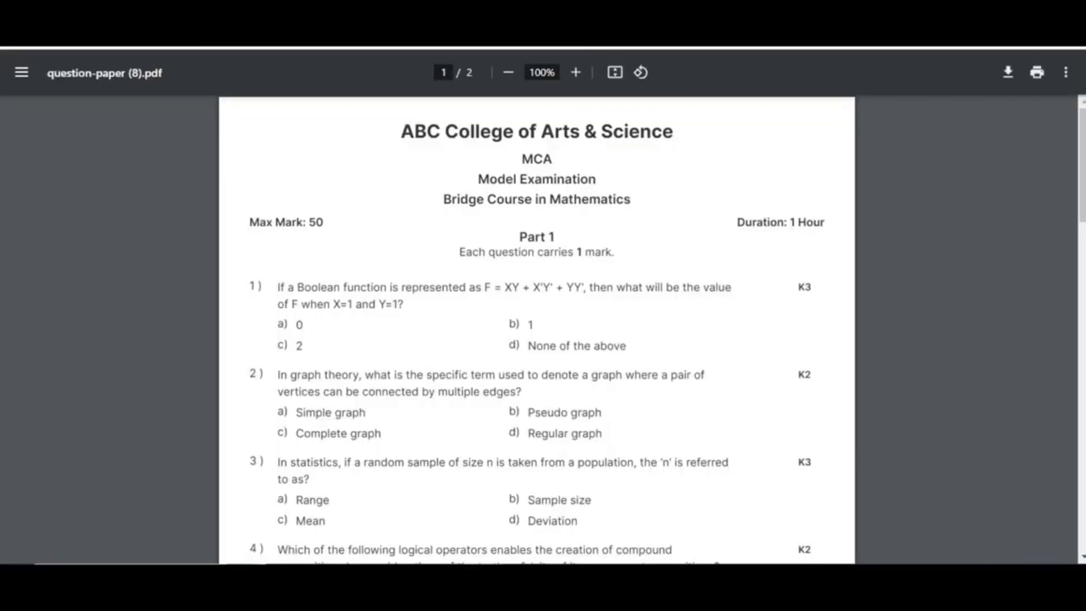
scroll(537, 328, down, 20)
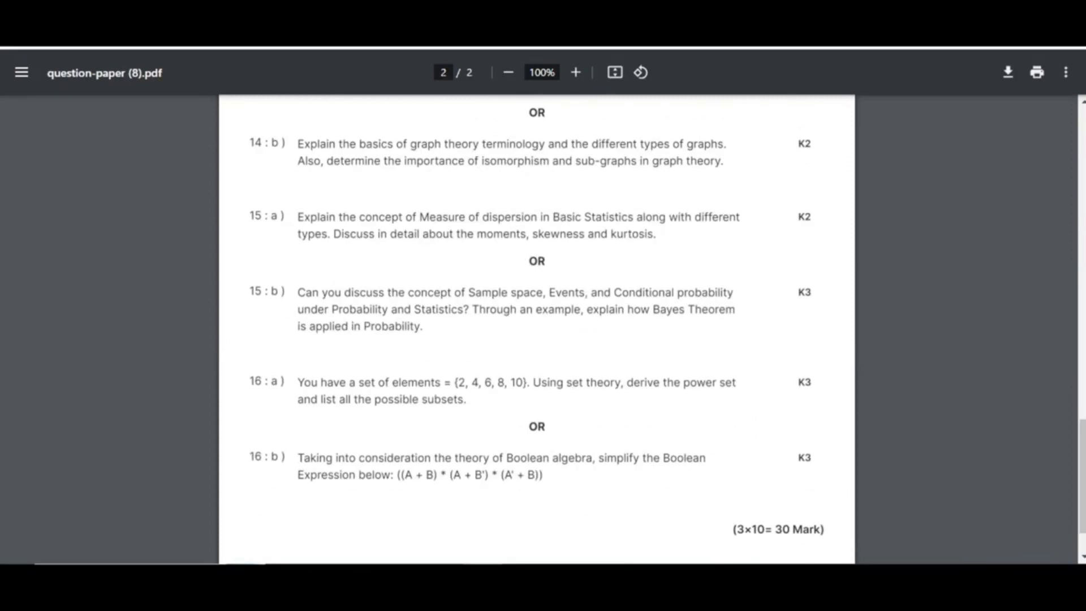
scroll(537, 328, up, 20)
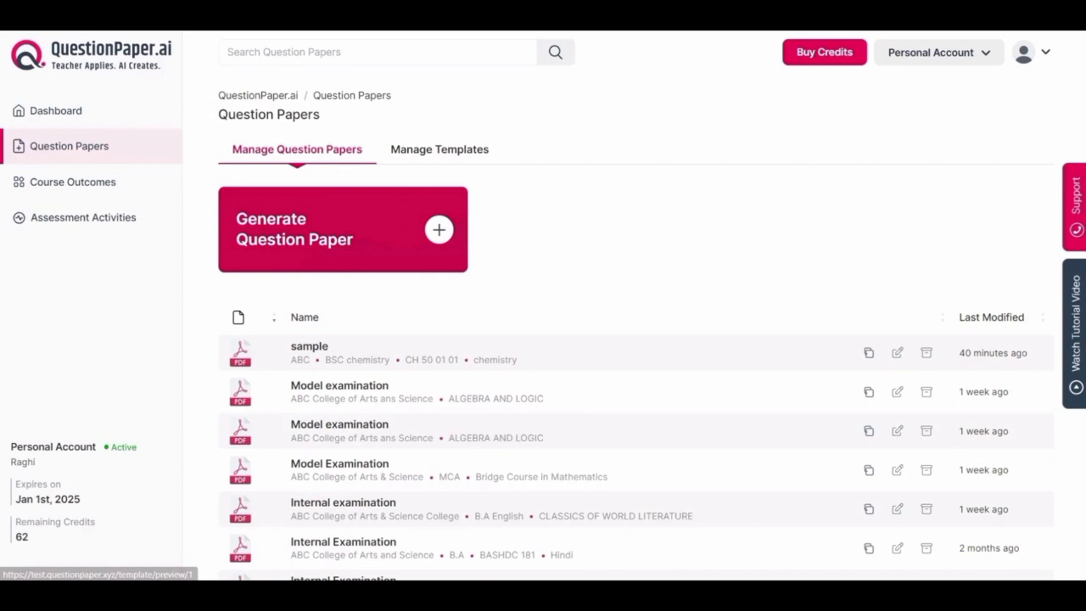
Start a new question paper using Template 3 with one-word and long essay sections
click(343, 230)
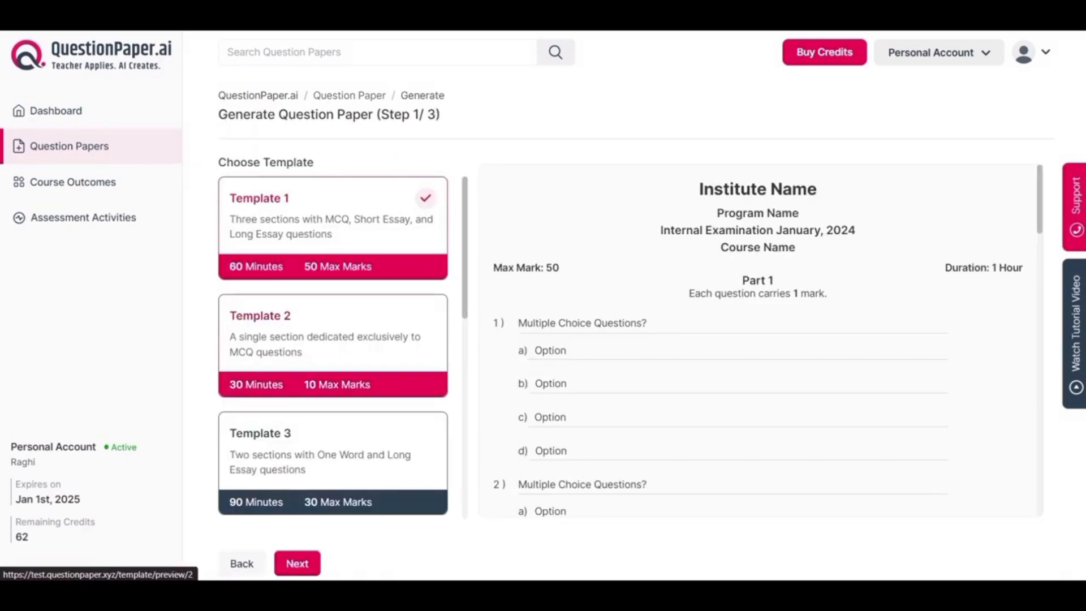
click(332, 456)
scroll(333, 430, down, 3)
click(297, 564)
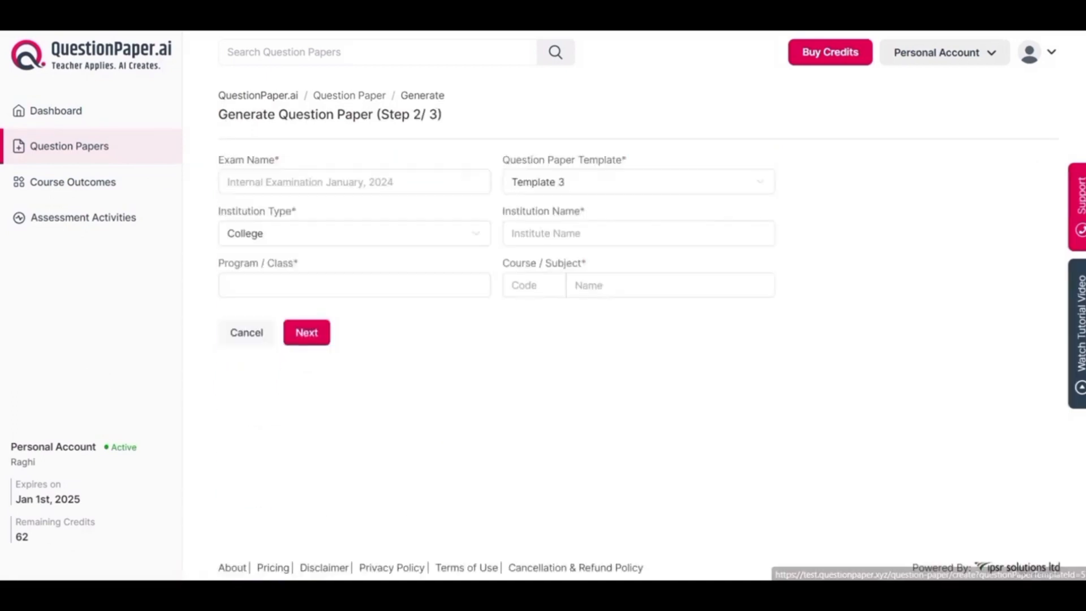
Enter exam name Internal exam, institution ABC College of Arts and Science, program M.Sc Chemistry, and course CH 50 01 02 STRUCTURAL AND MOLECULAR ORGANIC CHEMISTRY
click(345, 182)
text(Internal exam)
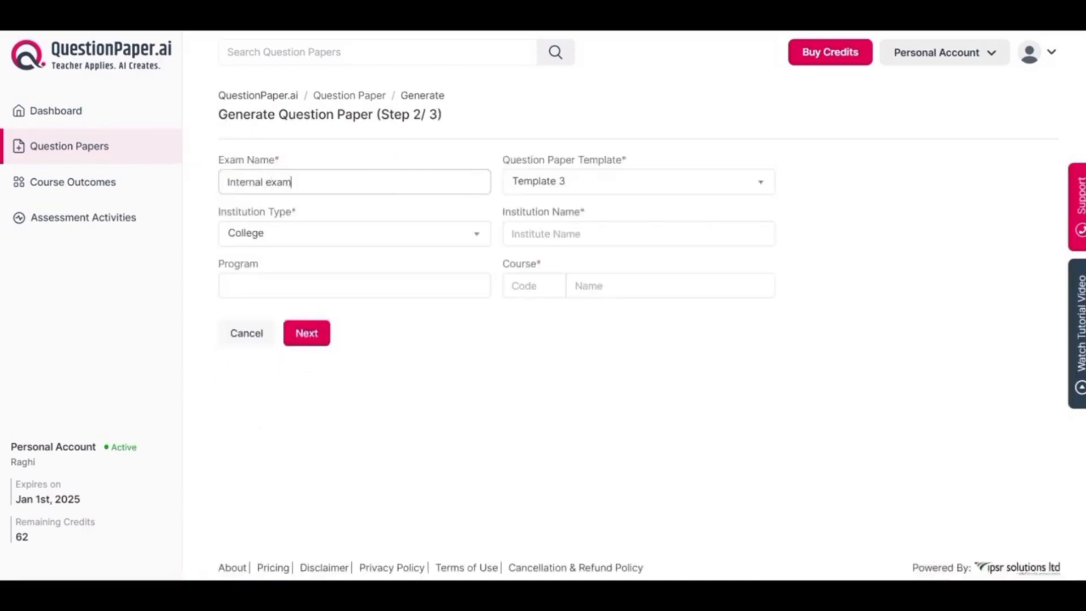
click(622, 233)
text(ABC College of Arts and Science)
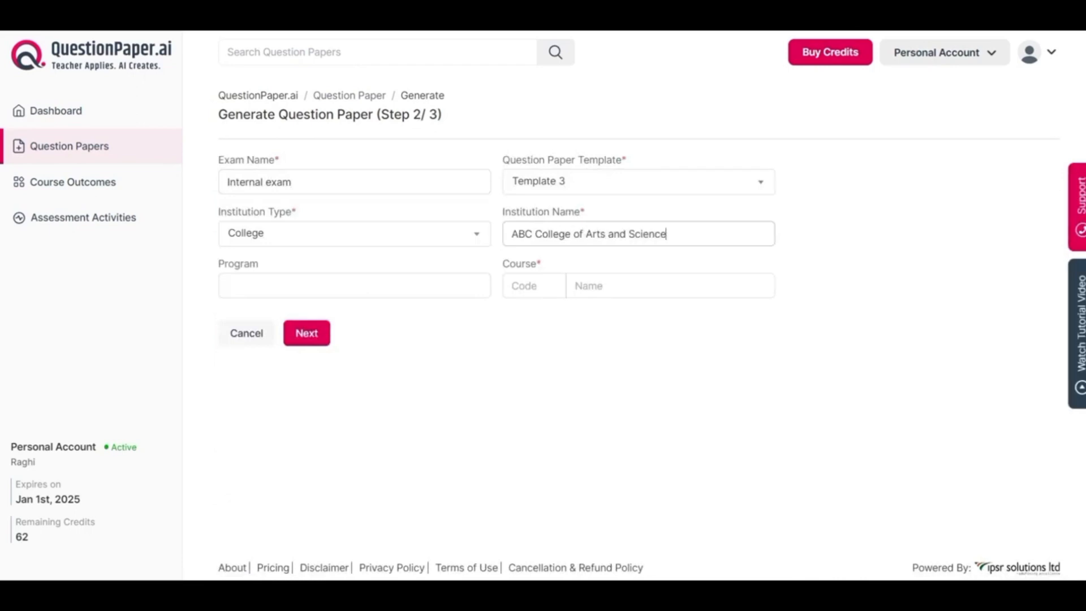
click(354, 286)
text(M.Sc Chemistry)
click(534, 286)
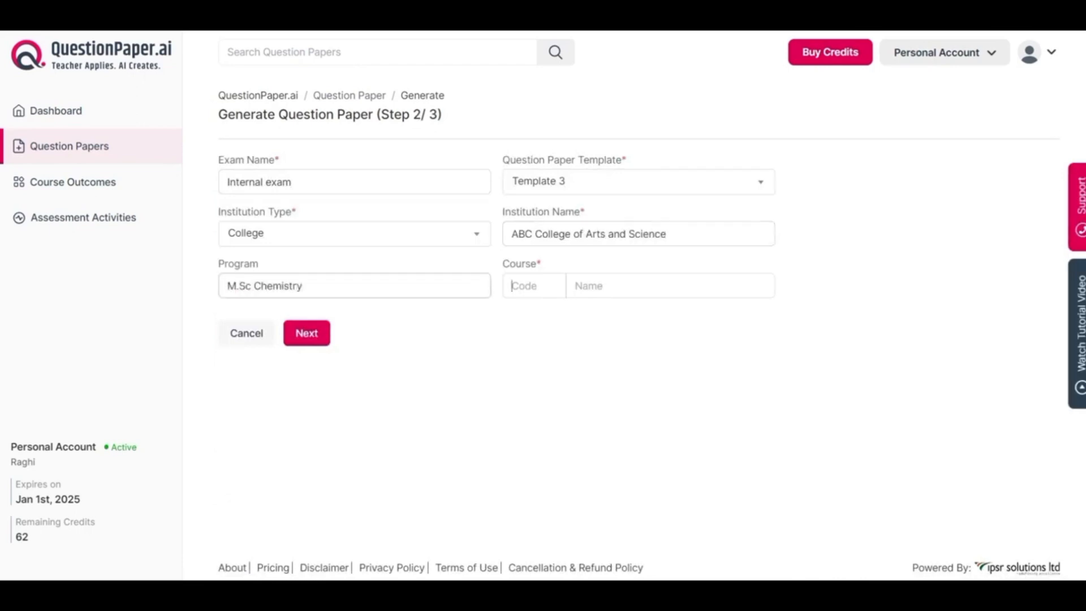
text(CH 50 01)
click(670, 286)
text(AND MOLECULAR ORGANIC CHEMISTRY)
click(307, 333)
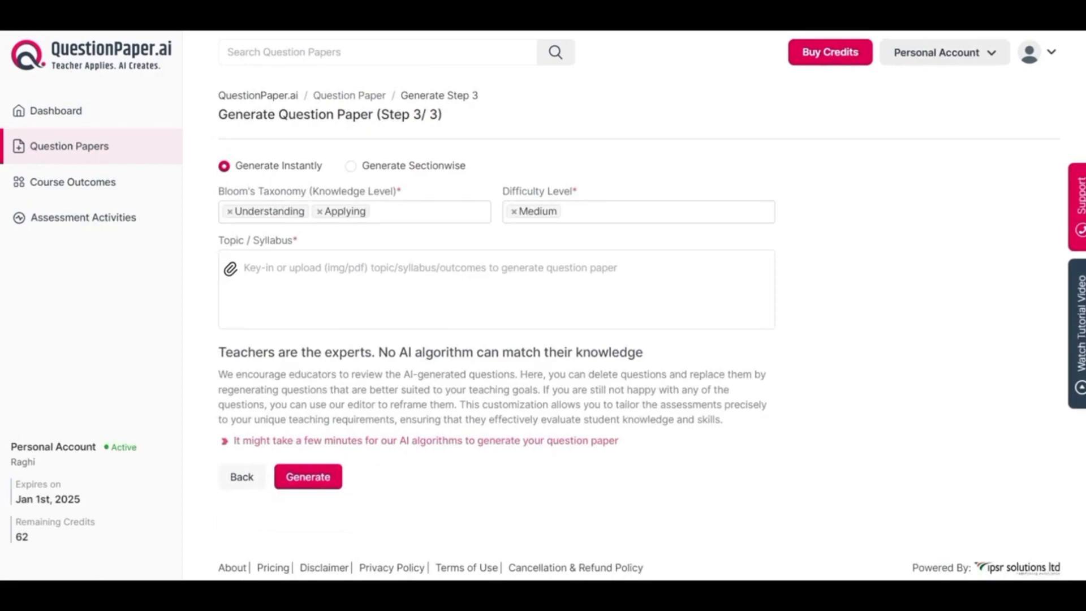
Generate the paper sectionwise with Understanding and Applying levels at Medium difficulty, and look over the blank question layout
click(351, 166)
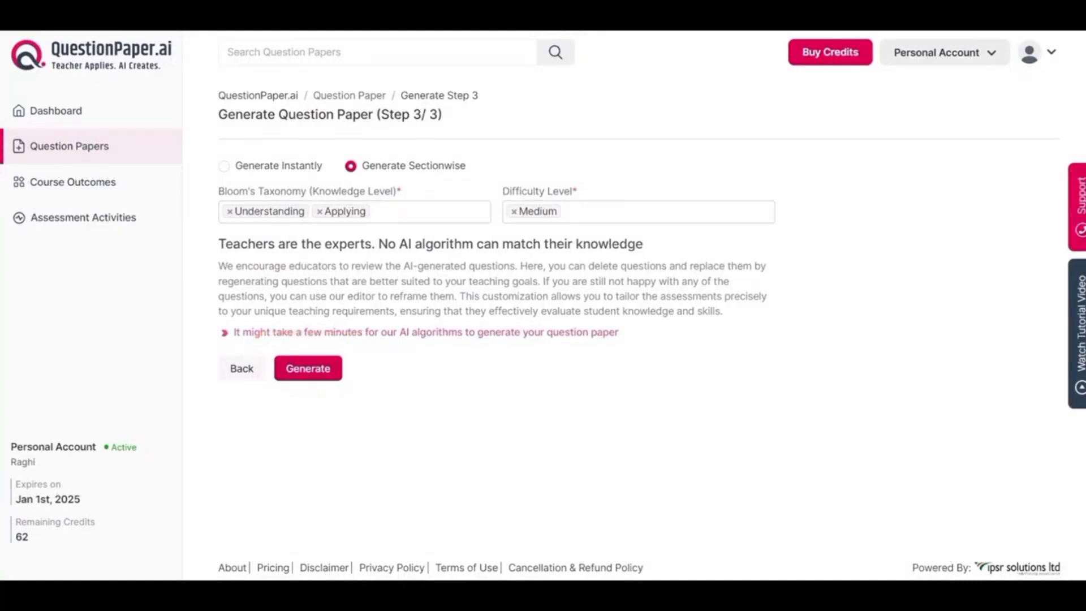
click(308, 368)
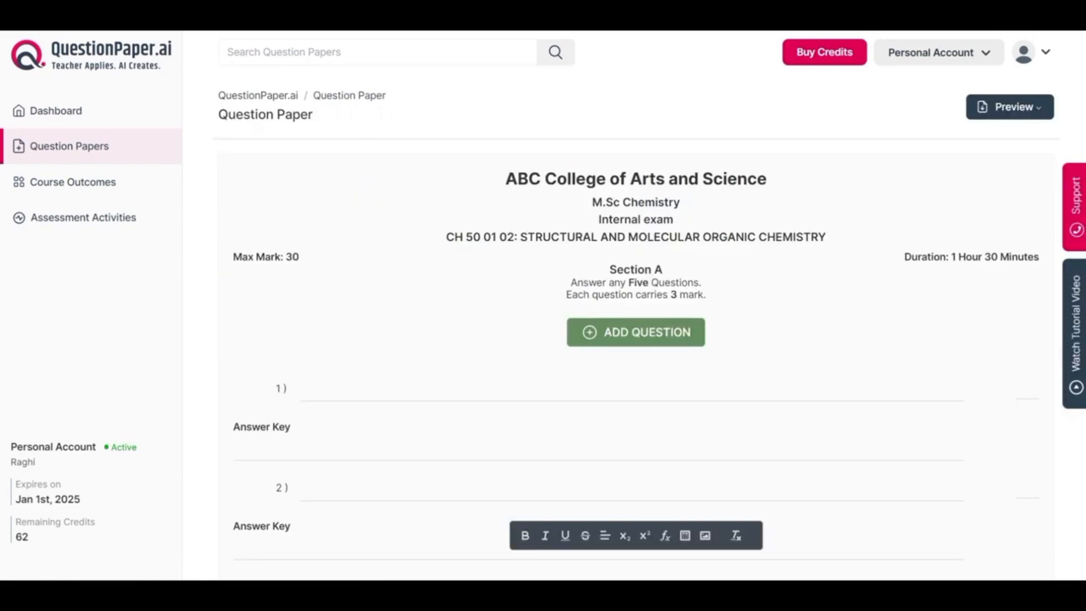
scroll(636, 328, down, 6)
scroll(636, 328, down, 20)
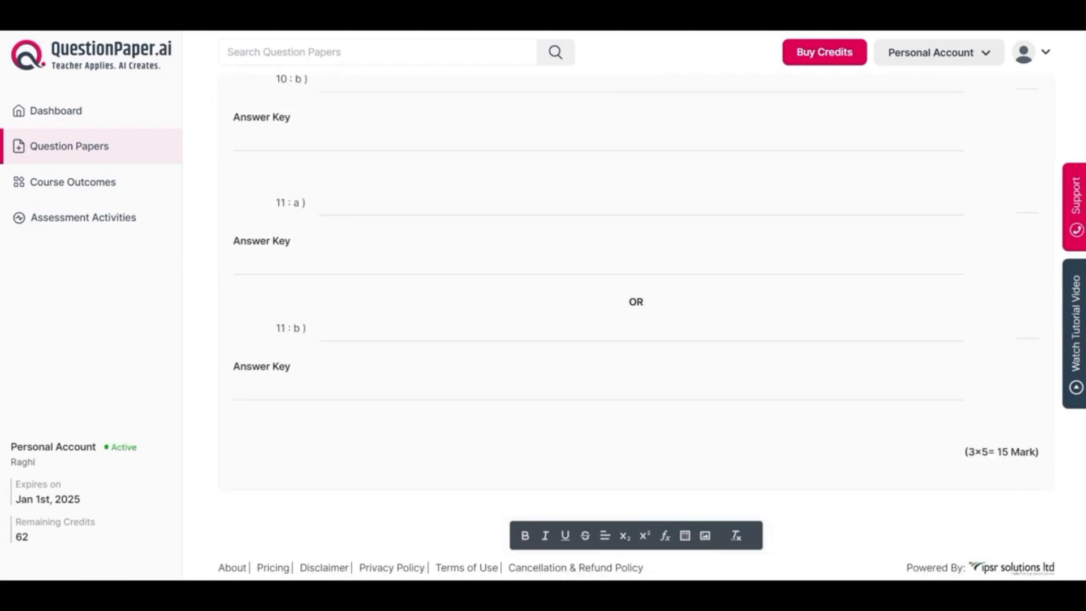
scroll(636, 328, up, 20)
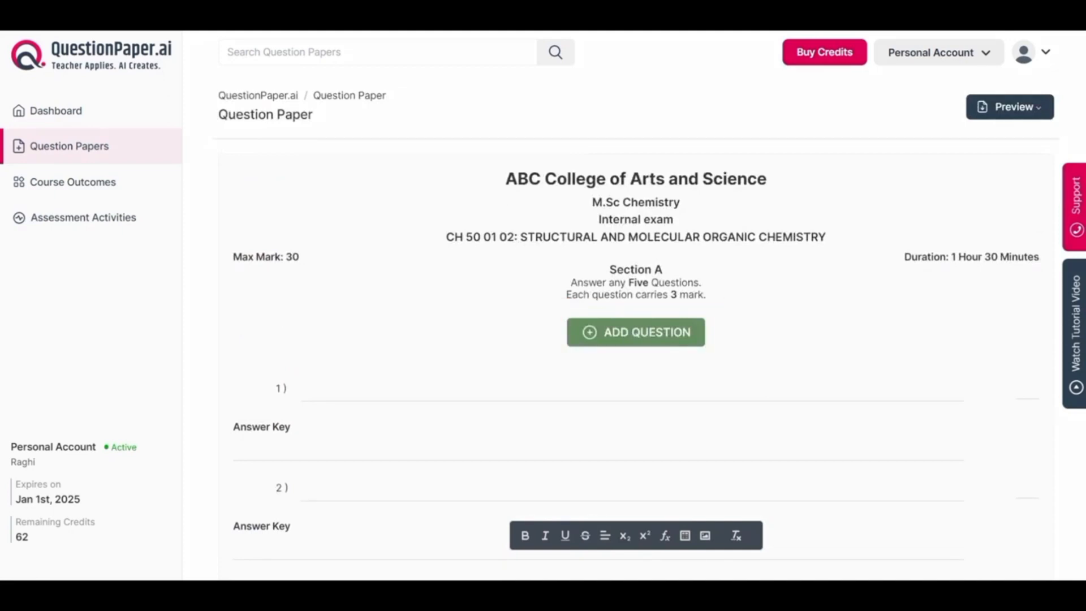
Open Add Questions for Section A and review the input type, Bloom's taxonomy and difficulty level options
click(635, 332)
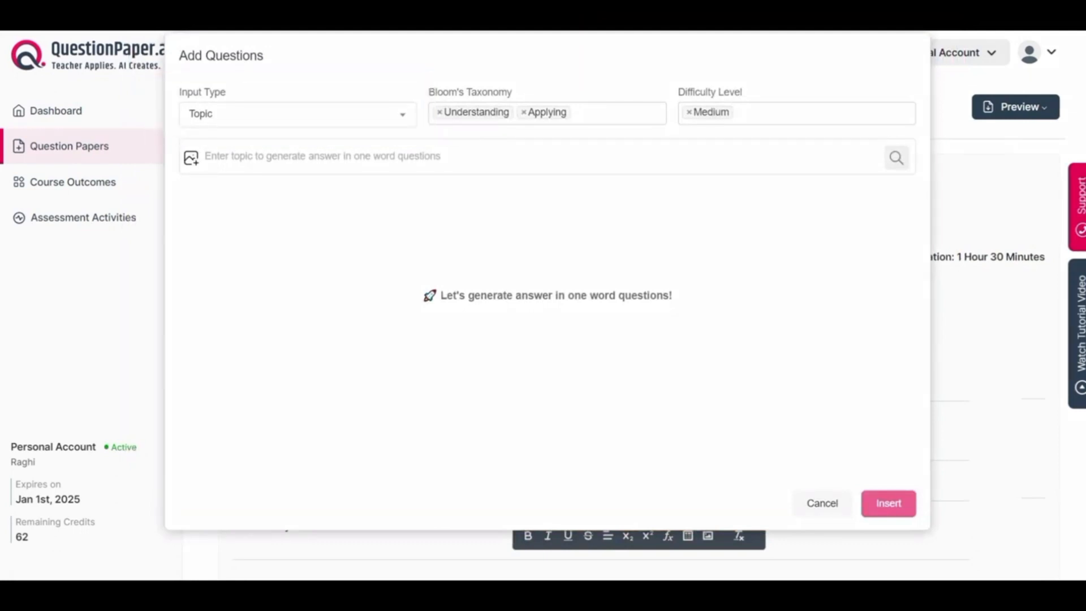
click(298, 115)
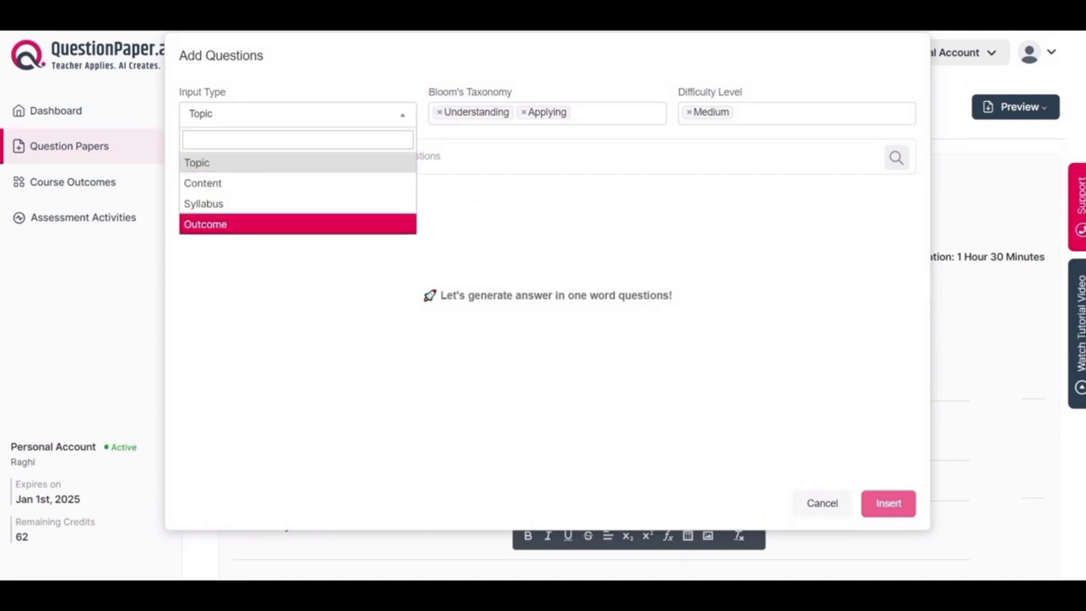
key(Escape)
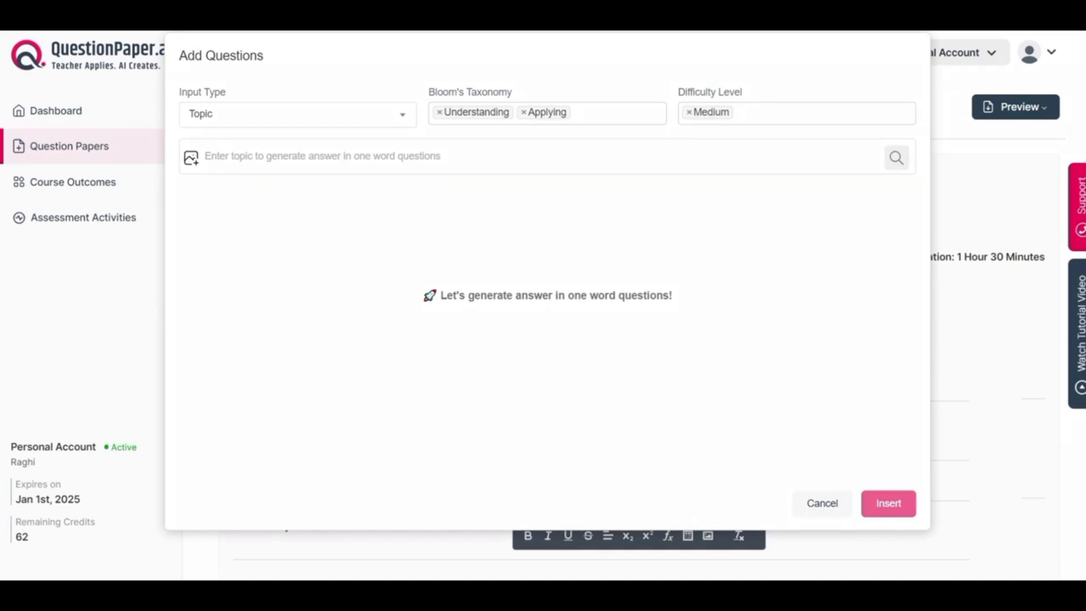
click(605, 113)
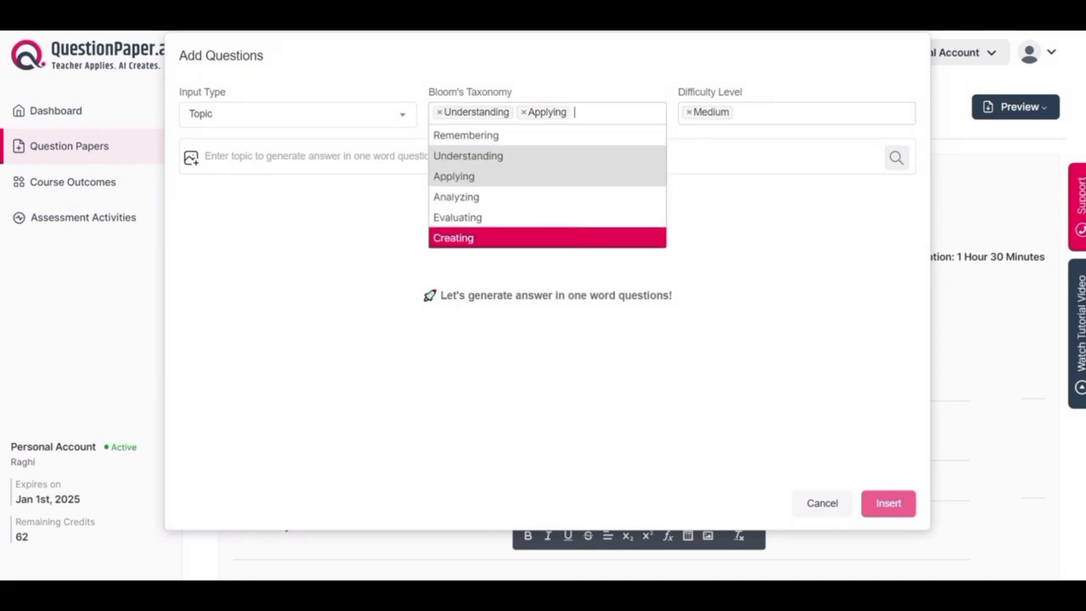
key(Escape)
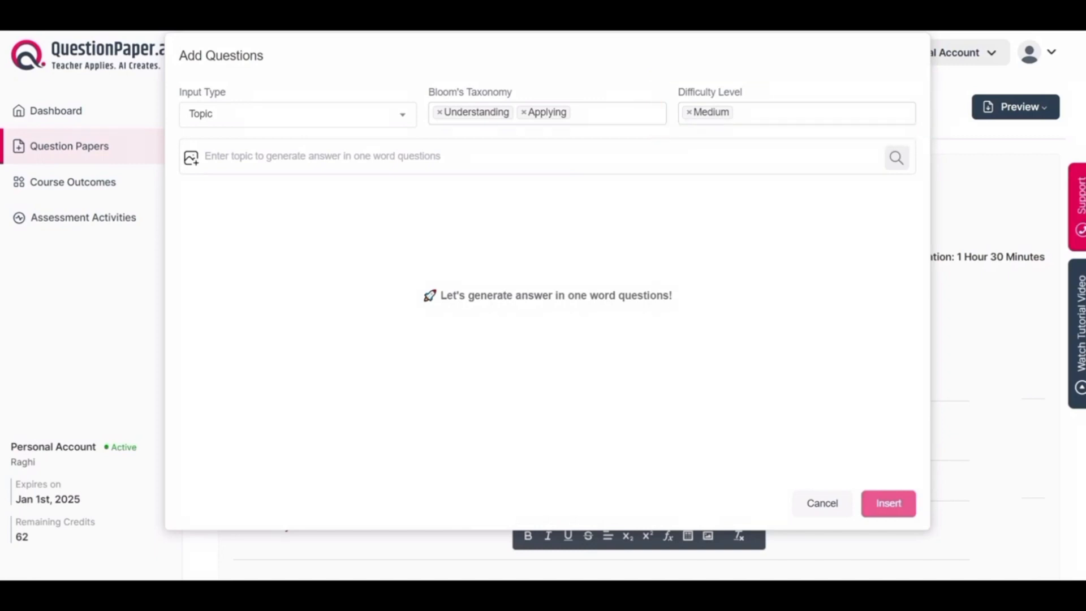
click(797, 113)
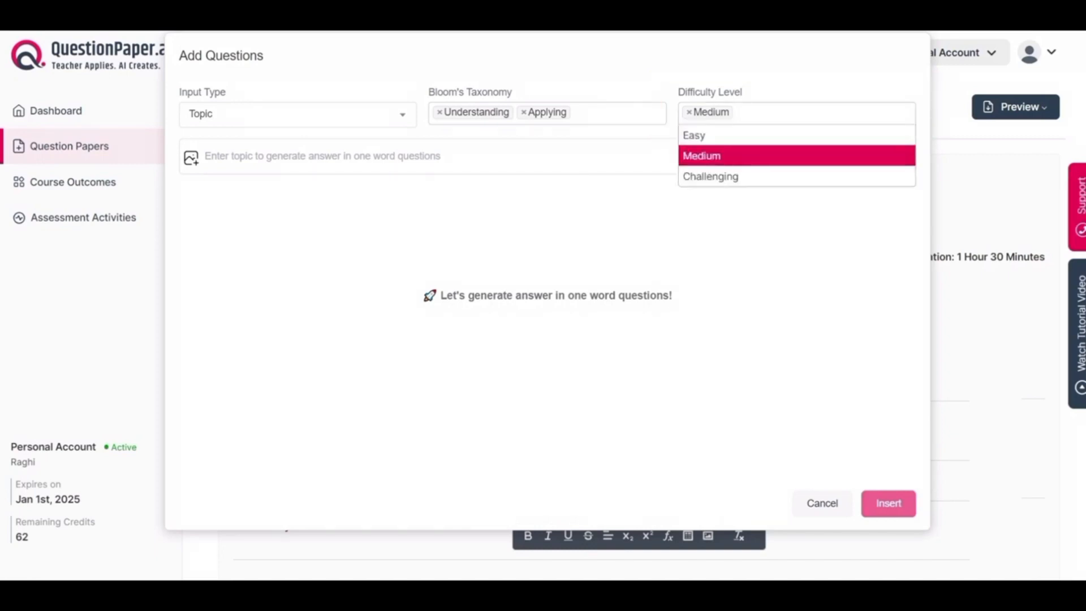
key(Escape)
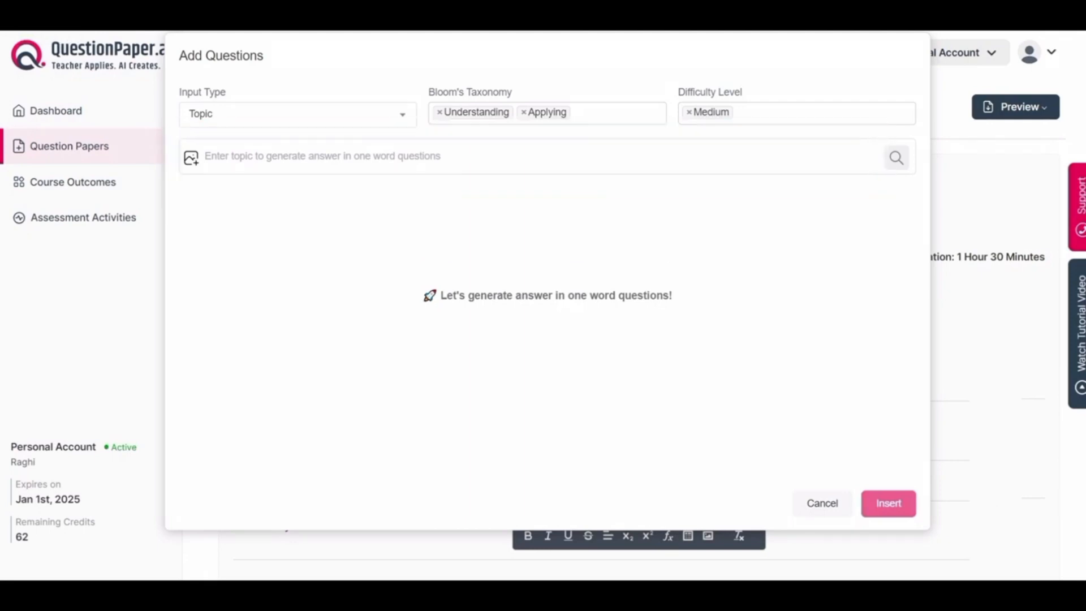
Generate one-word questions on the topic Organic Photochemistry and look through the suggestions
click(207, 156)
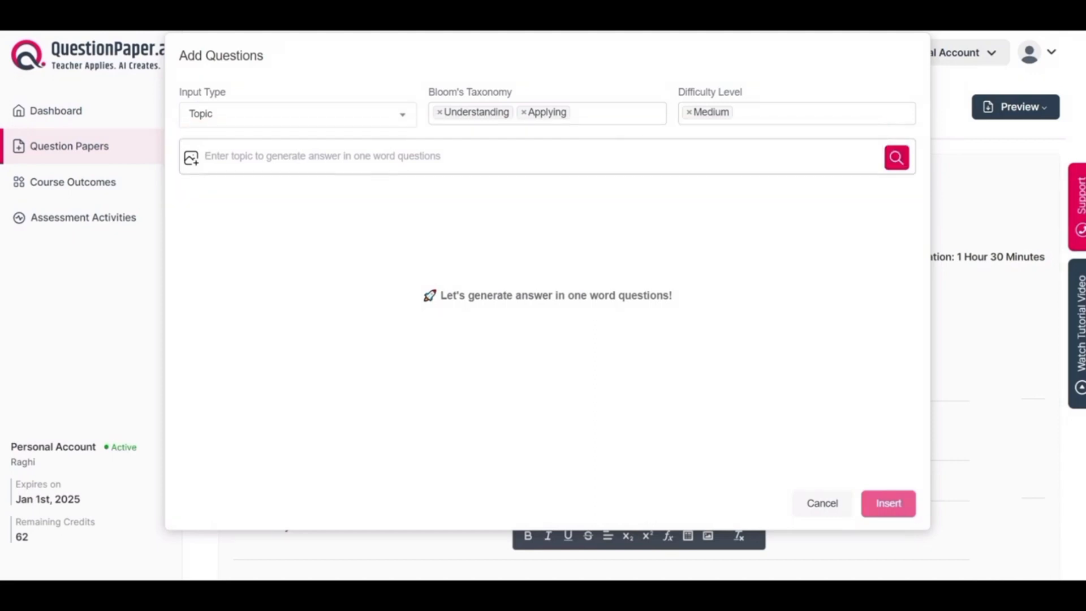
text(Organic Photochemistry)
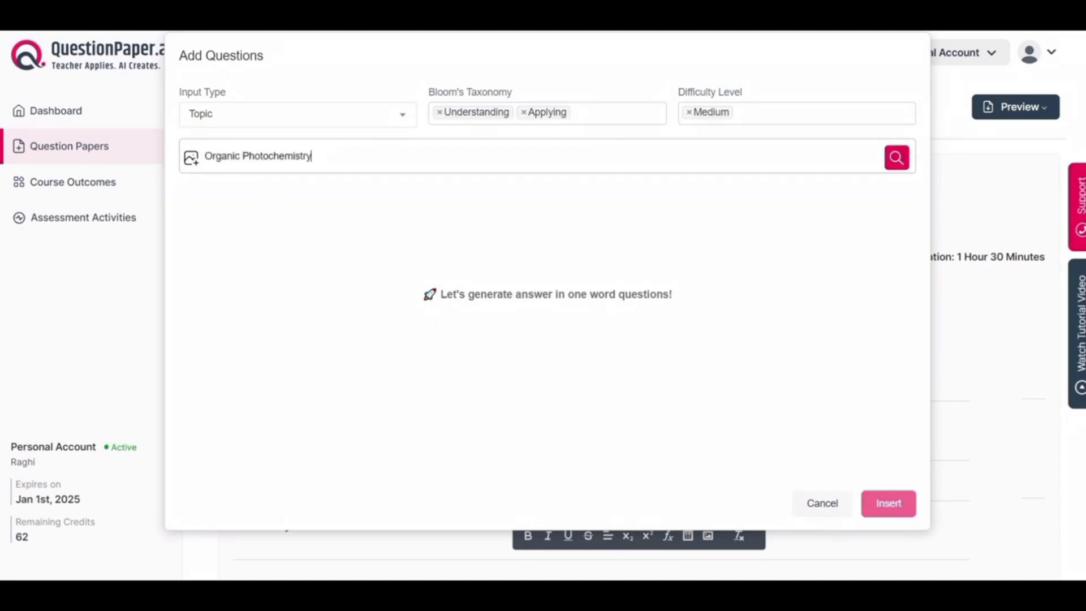
click(897, 158)
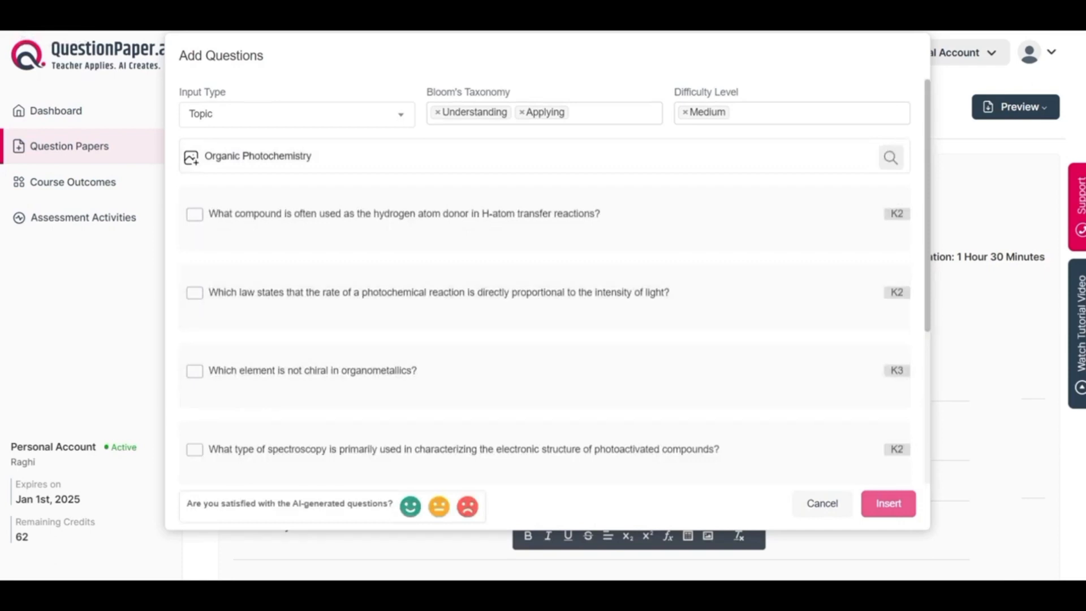
scroll(543, 340, down, 8)
scroll(543, 339, up, 8)
Insert the first six photochemistry questions and those on triplet carbonyl with triplet oxygen and Bunsen and Roscoe's smallest volume into Section A
click(195, 214)
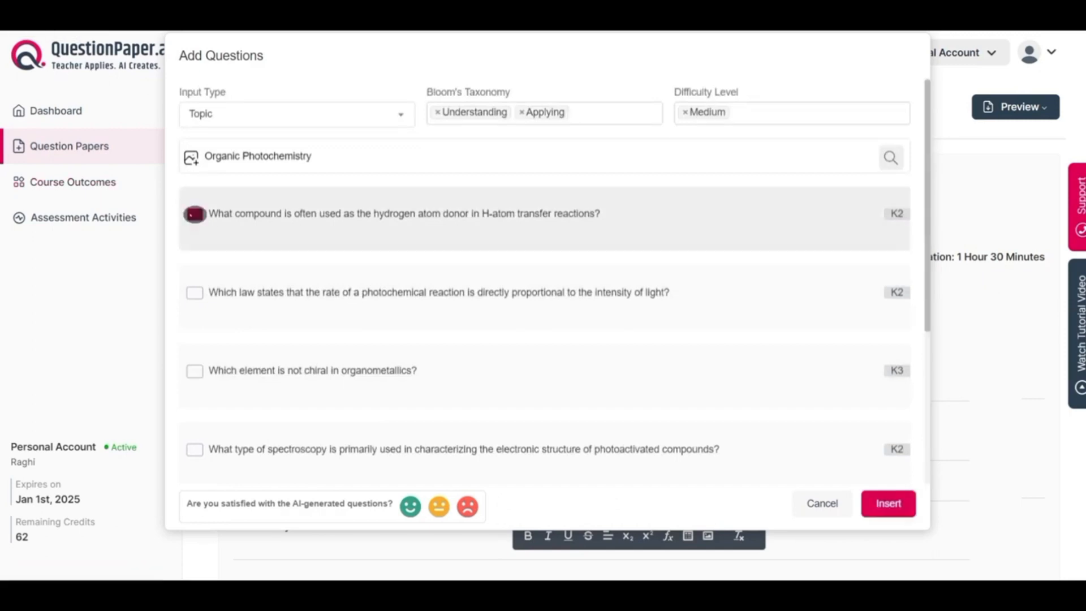
click(195, 293)
click(194, 370)
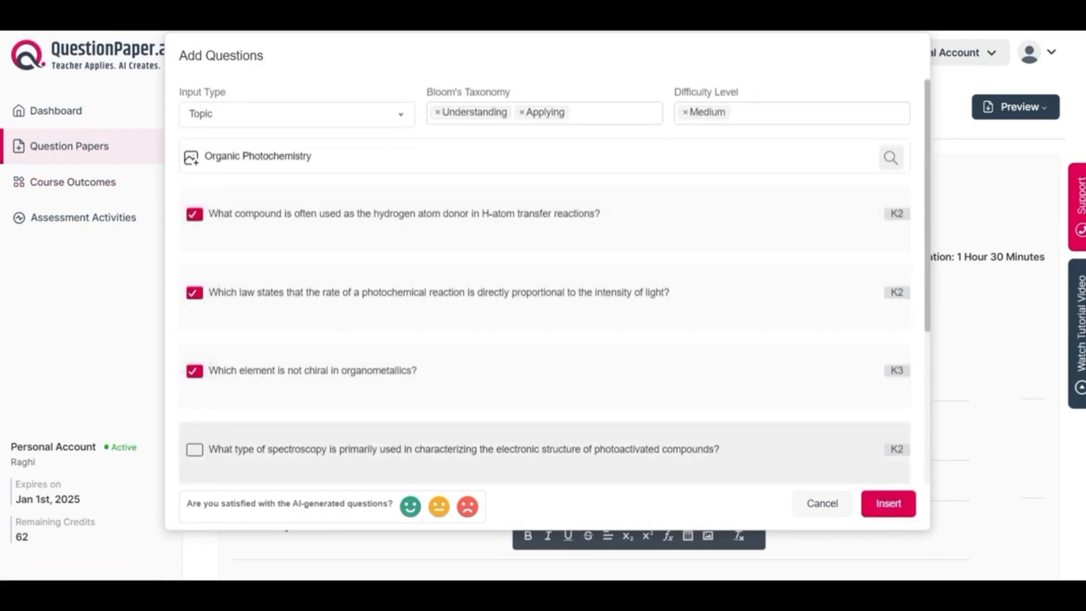
click(195, 449)
scroll(194, 449, down, 5)
click(195, 171)
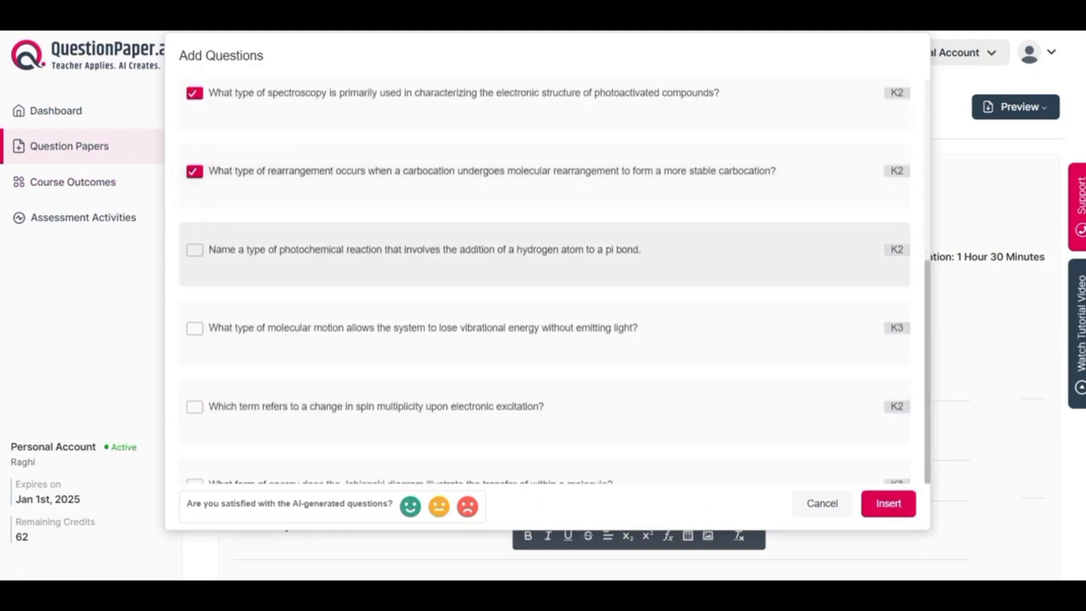
click(194, 249)
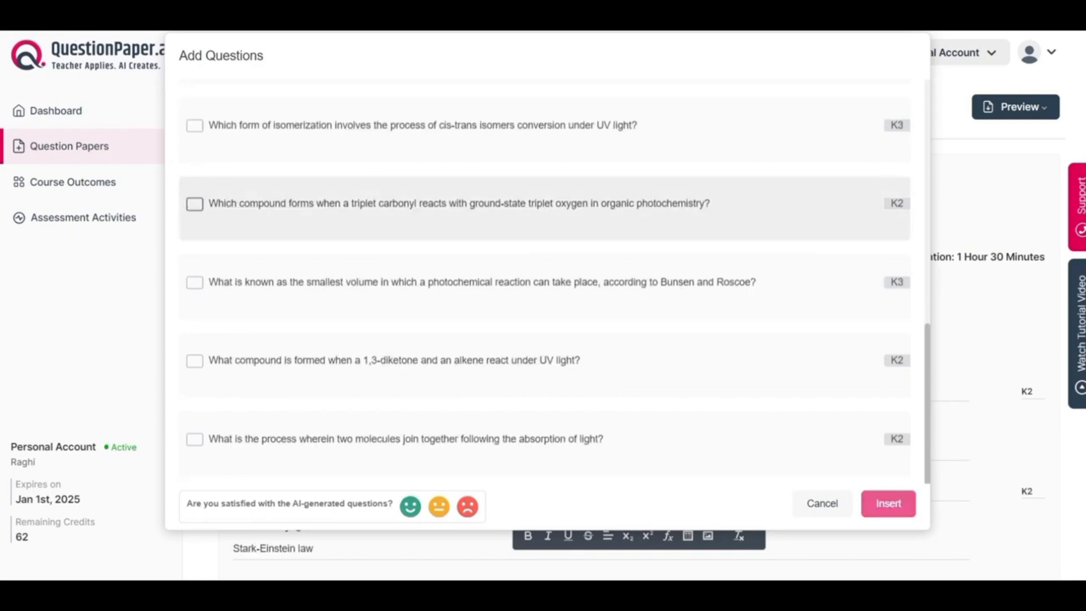
click(194, 204)
click(194, 282)
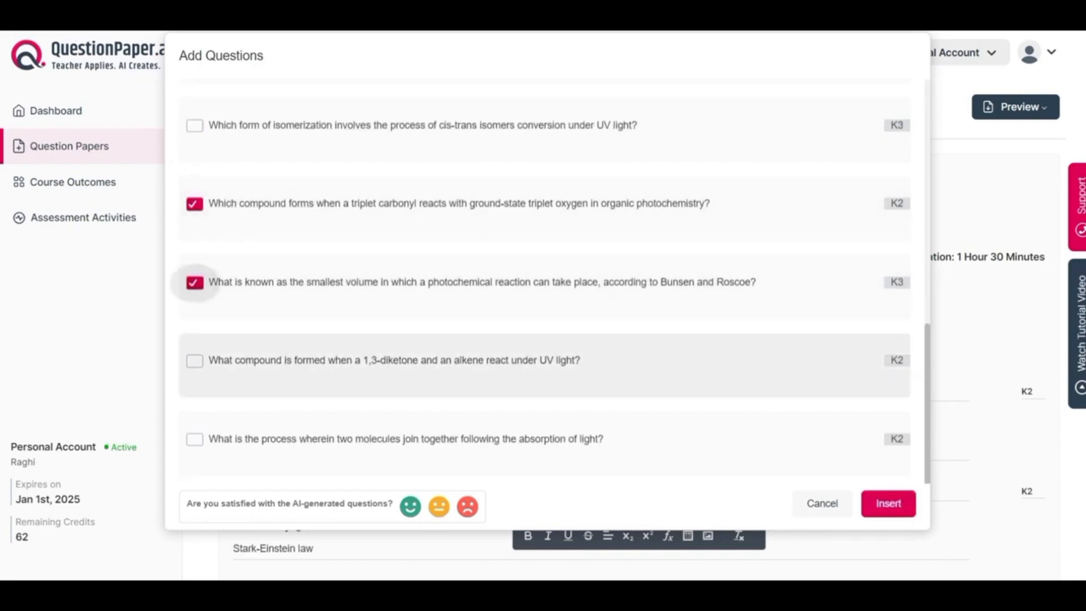
click(892, 500)
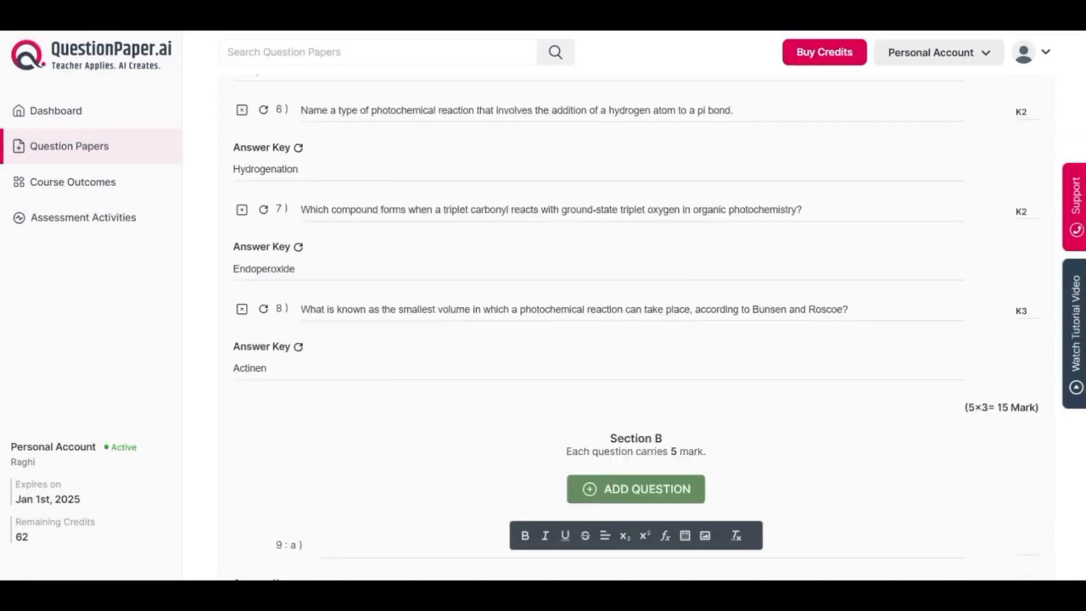
Generate Section B questions on Stereochemistry of Organic Compounds and insert the chosen ones, including Diels–Alder stereochemistry and chiral auxiliaries
click(636, 490)
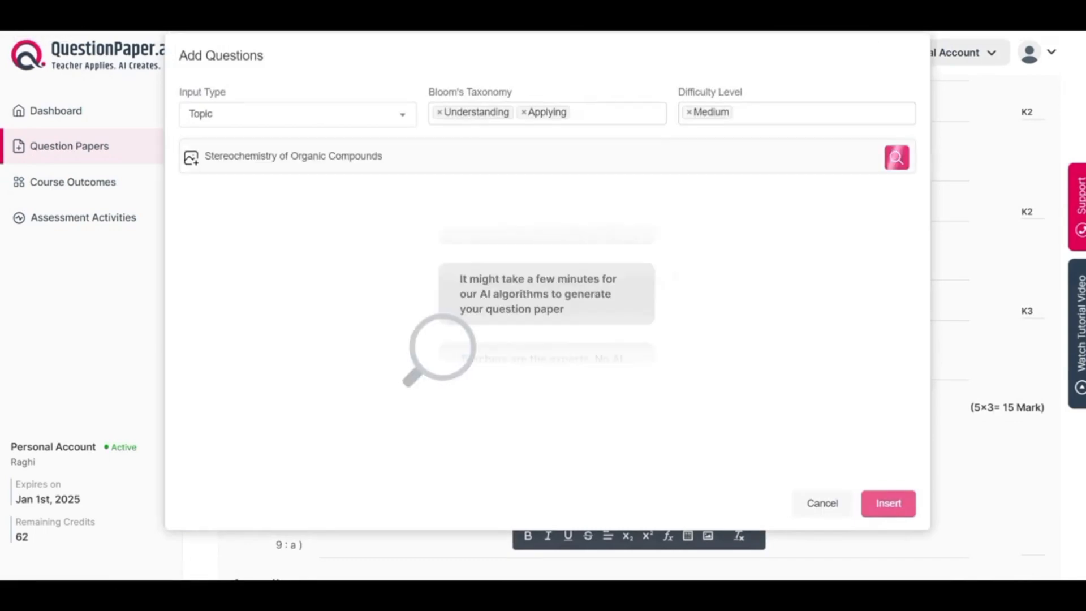
click(194, 291)
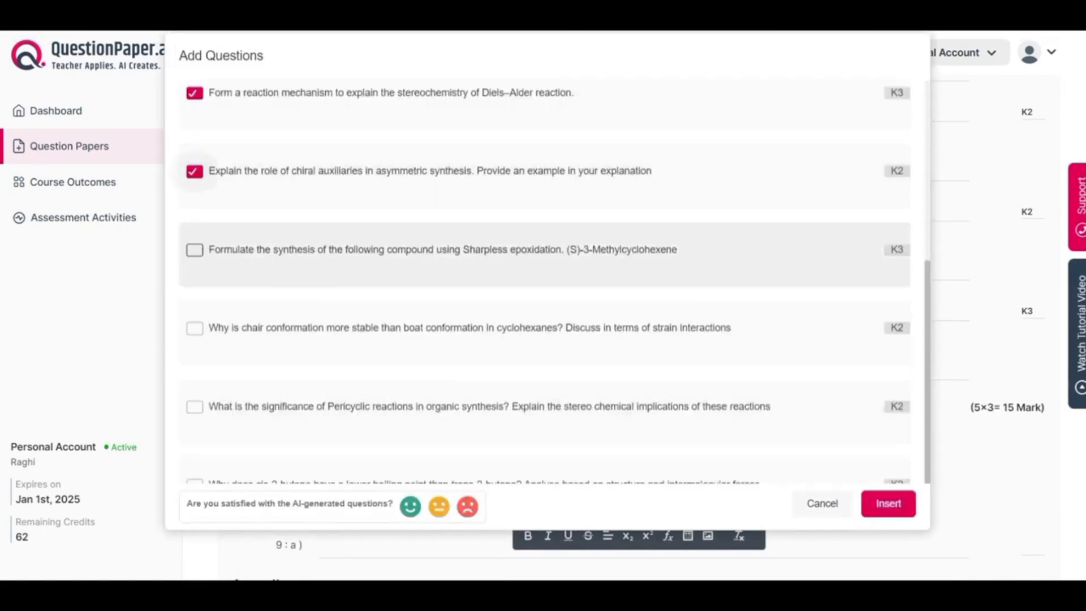
click(889, 503)
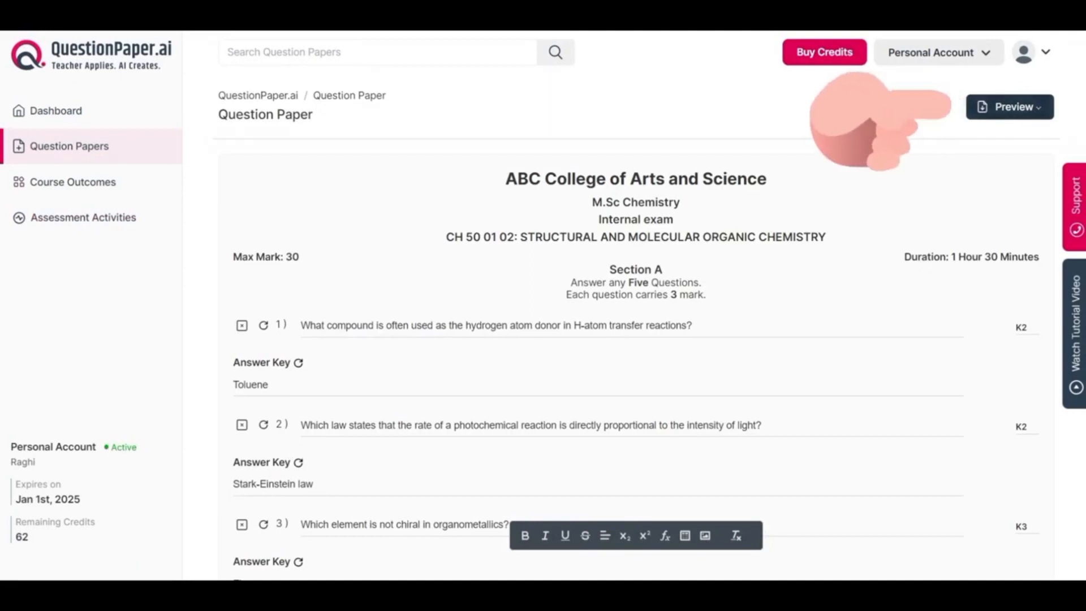
Preview the chemistry question paper in A4 portrait, read through it and download it
click(1010, 107)
click(972, 137)
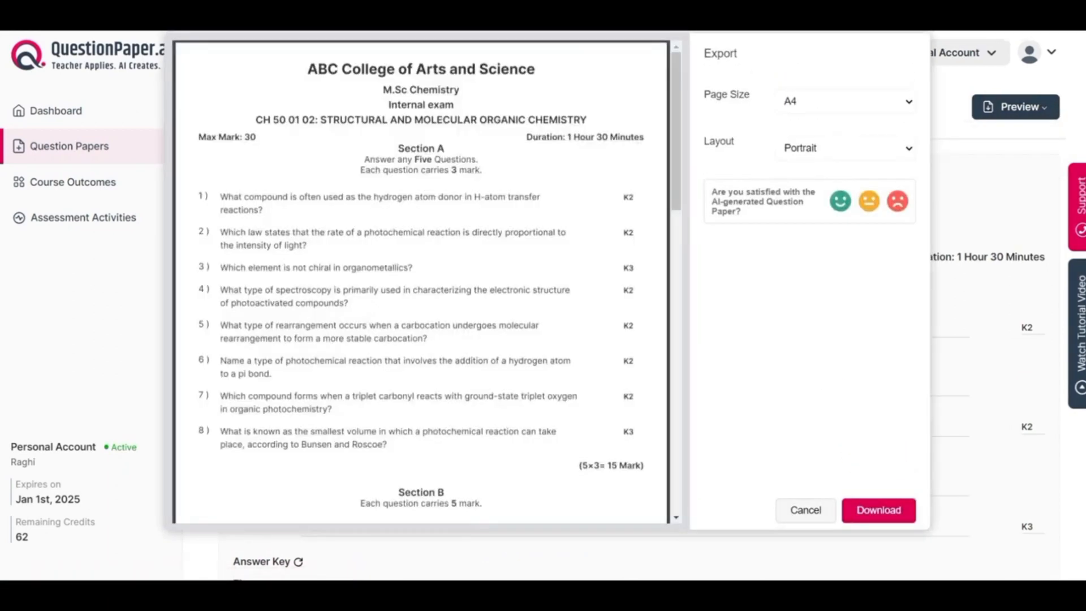
scroll(421, 281, down, 13)
scroll(421, 282, up, 13)
click(879, 510)
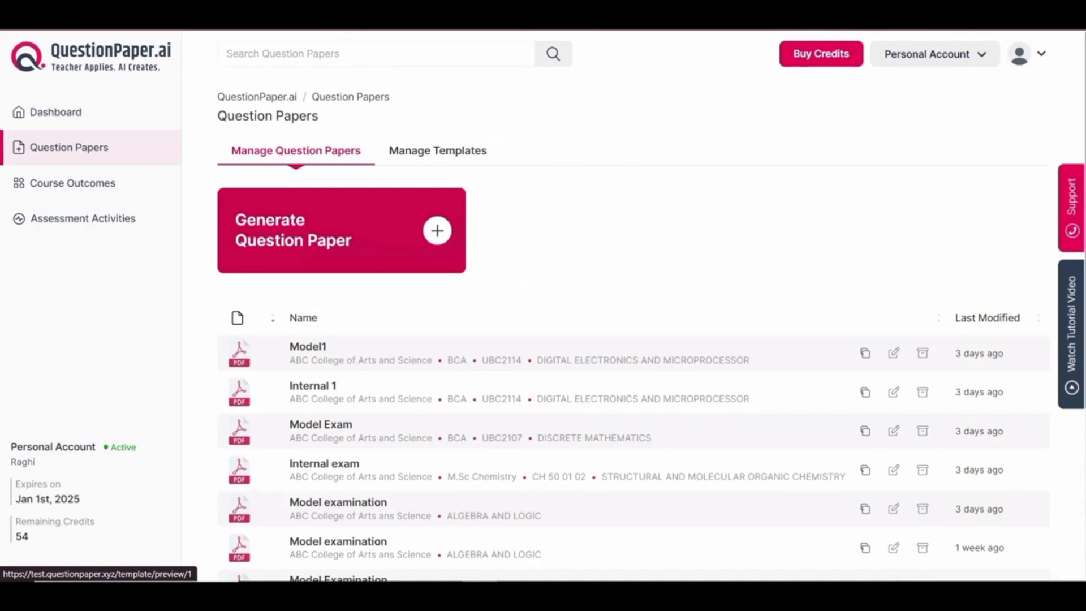
Start another question paper based on Template 3
click(341, 230)
click(332, 464)
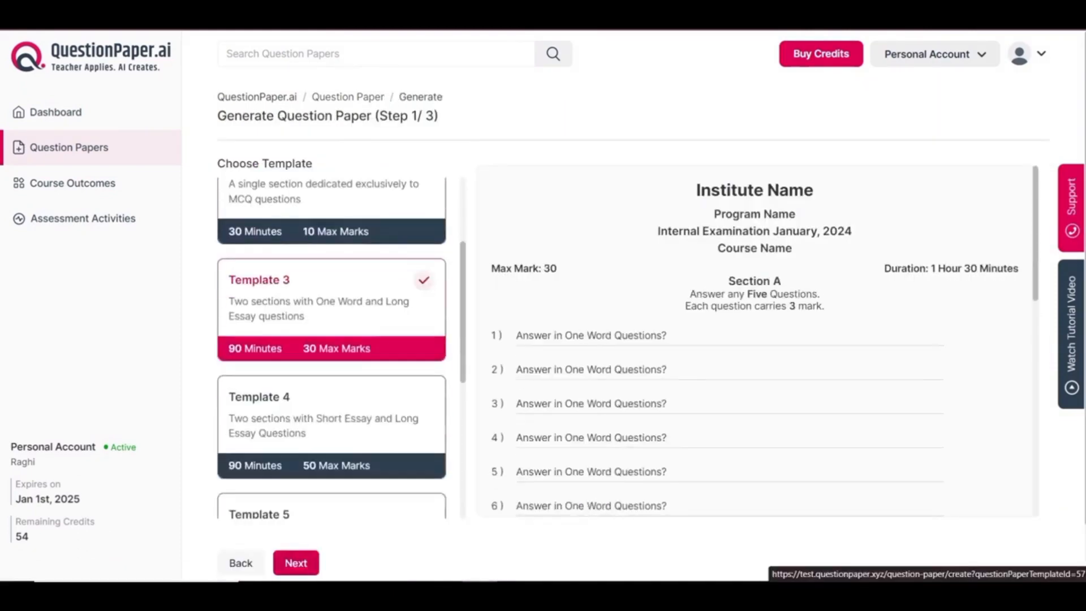
click(296, 563)
Fill in the paper details with exam name Model Examination and institution ABC College of Arts and Science, and continue to the generation settings
click(343, 183)
click(343, 219)
click(636, 234)
click(651, 271)
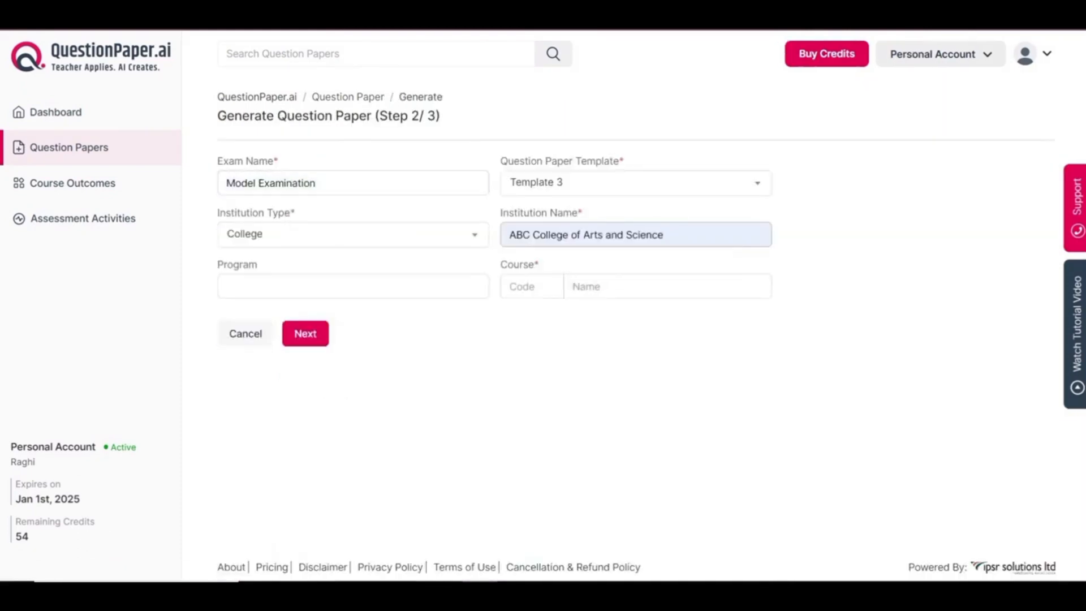
click(354, 287)
click(305, 334)
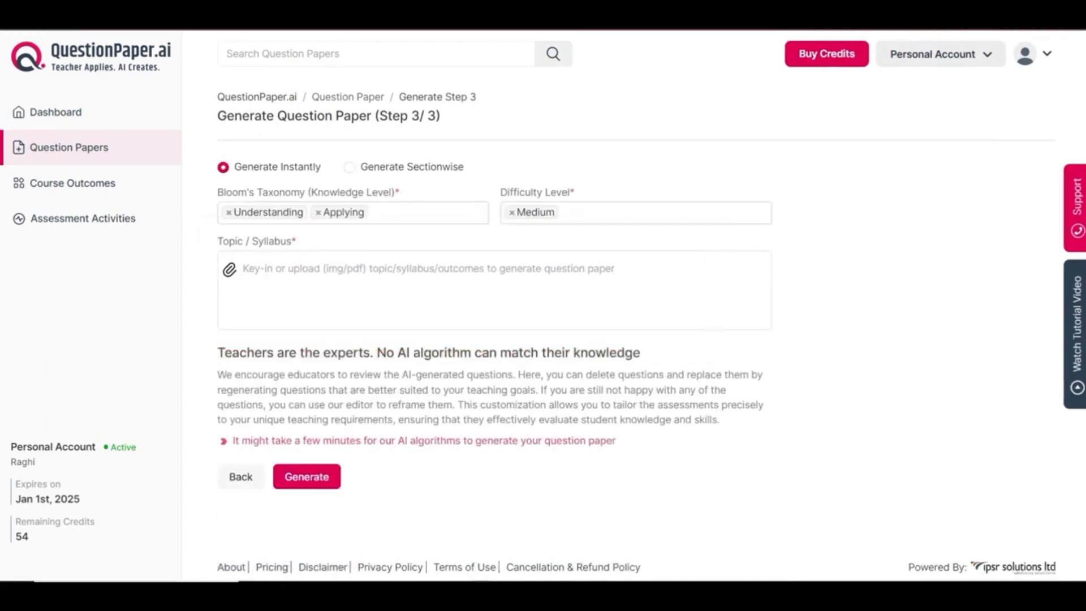
Paste the Malayalam course outcomes as the topic/syllabus and generate the question paper instantly
click(246, 268)
key(ctrl+v)
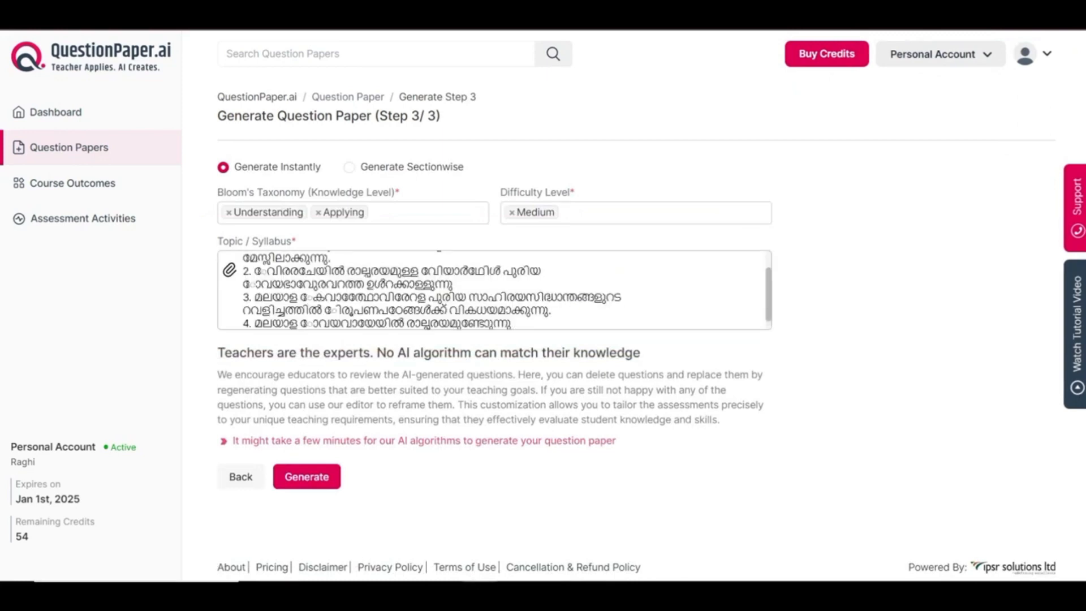
scroll(495, 290, up, 3)
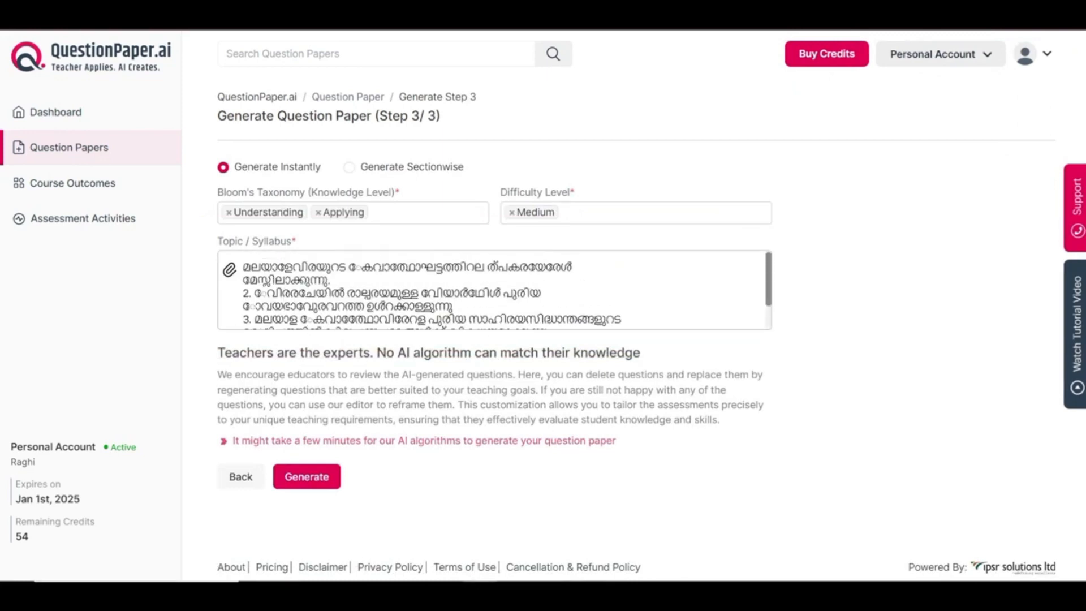
click(306, 477)
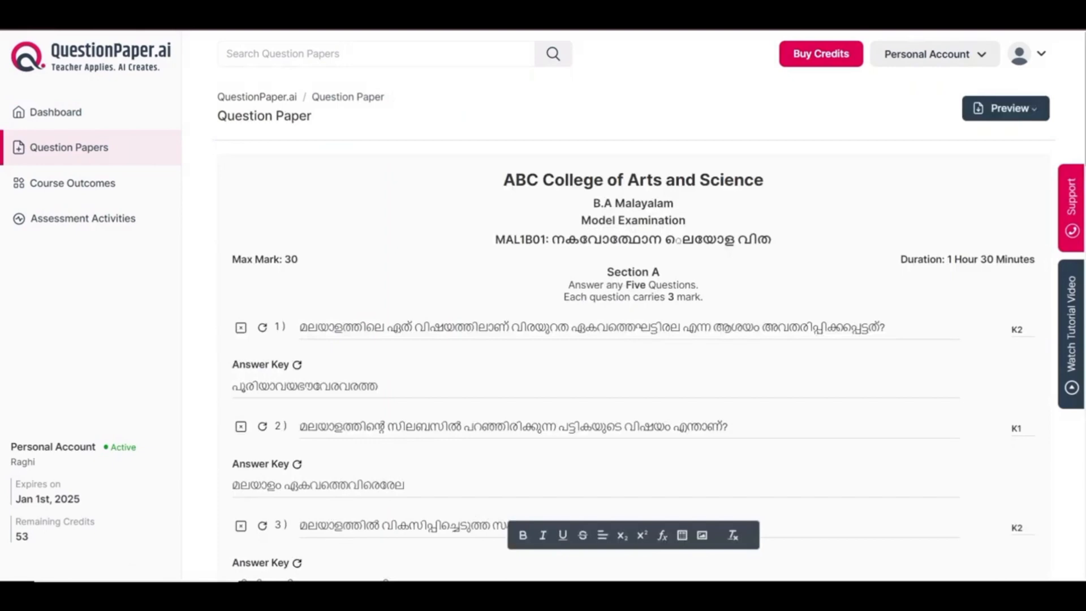
Read through the generated B.A Malayalam, B.A Hindi and B.A Tamil question papers with their answer keys
scroll(633, 362, down, 20)
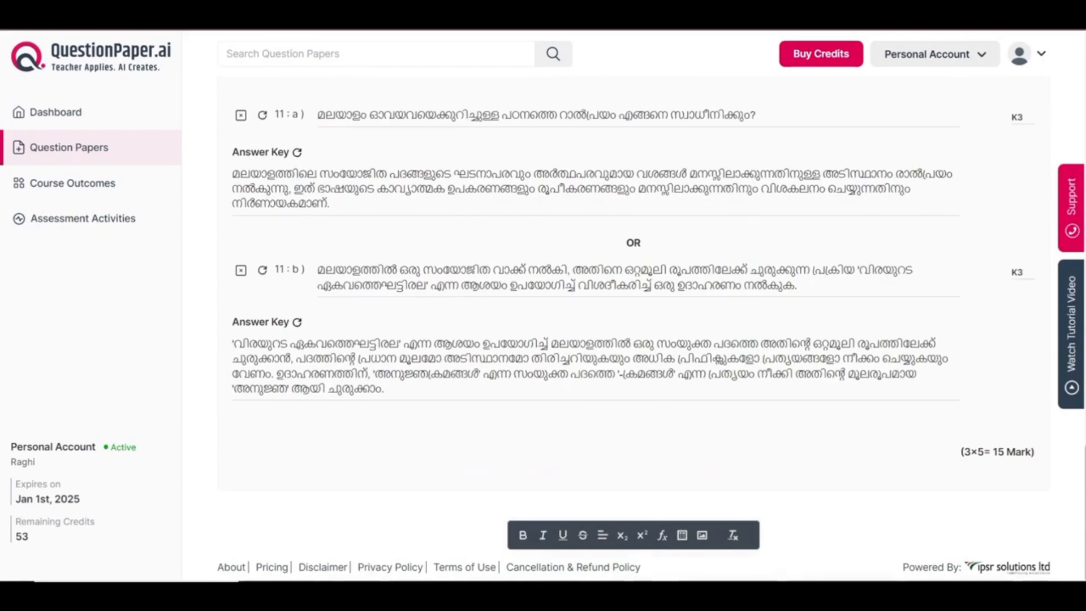
scroll(633, 362, up, 20)
scroll(634, 339, up, 5)
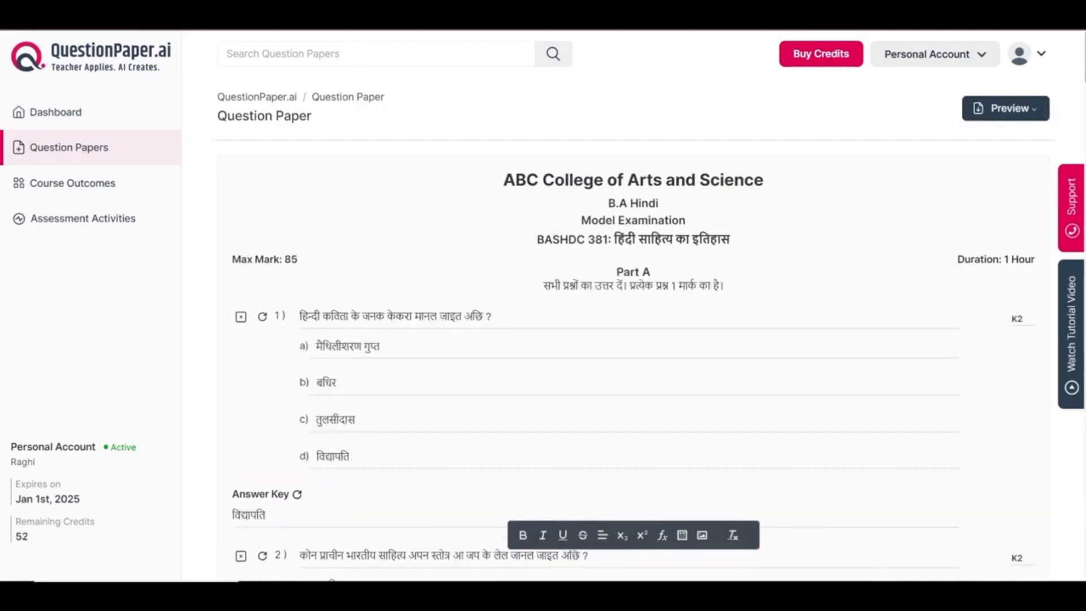
scroll(633, 362, down, 20)
scroll(634, 362, up, 20)
scroll(634, 362, down, 10)
scroll(634, 328, down, 6)
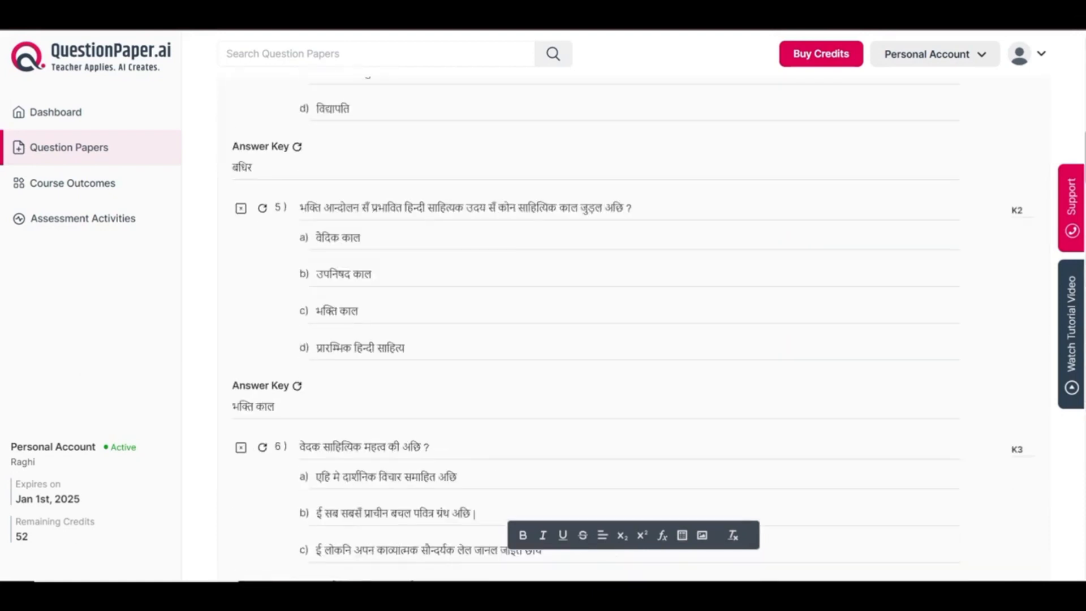
scroll(634, 328, down, 20)
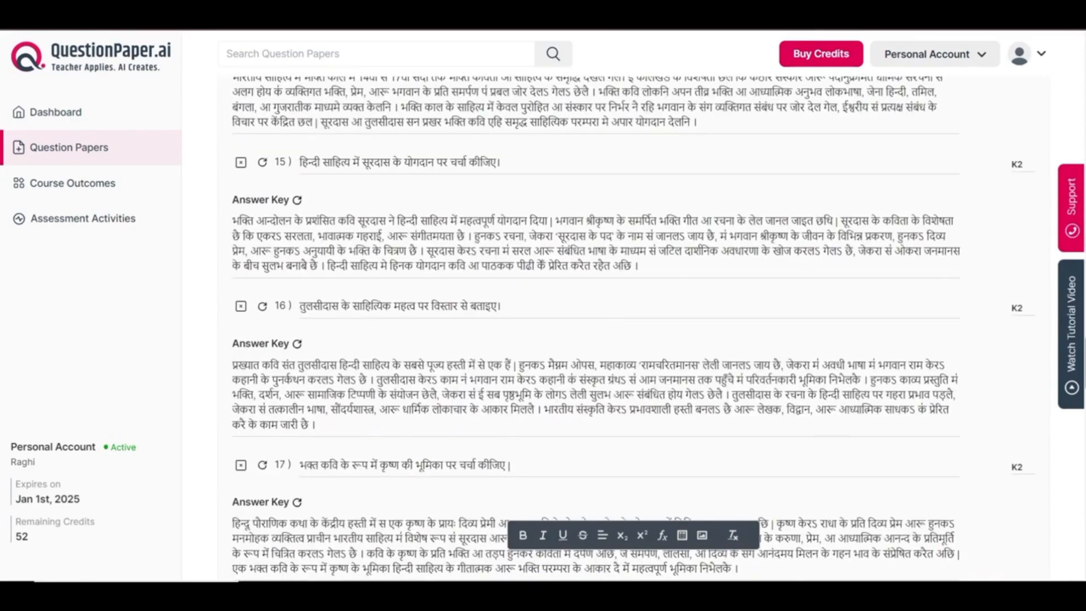
scroll(634, 328, up, 20)
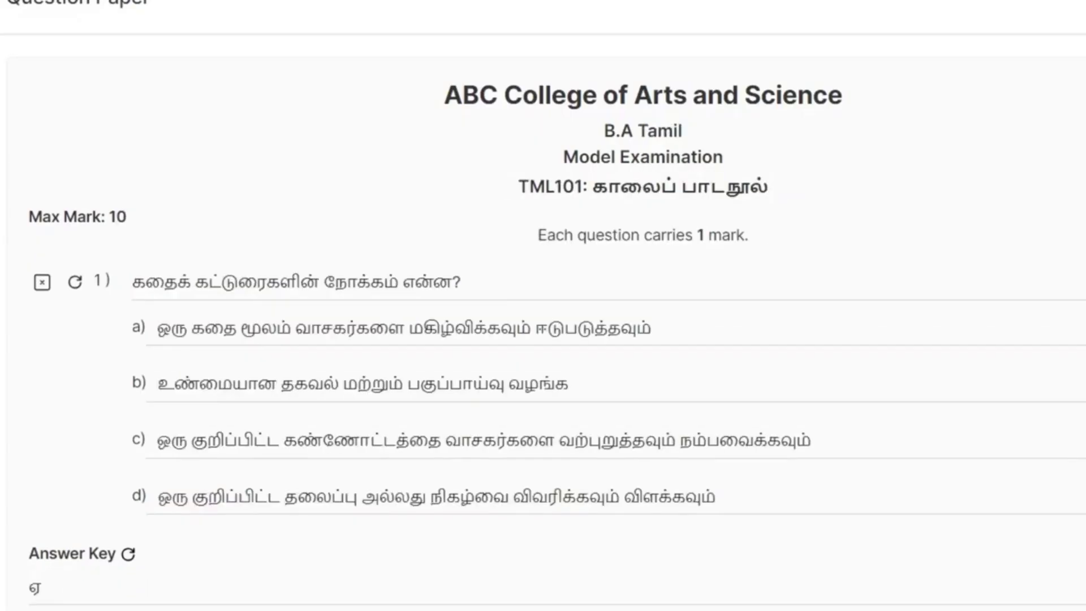
scroll(544, 306, down, 10)
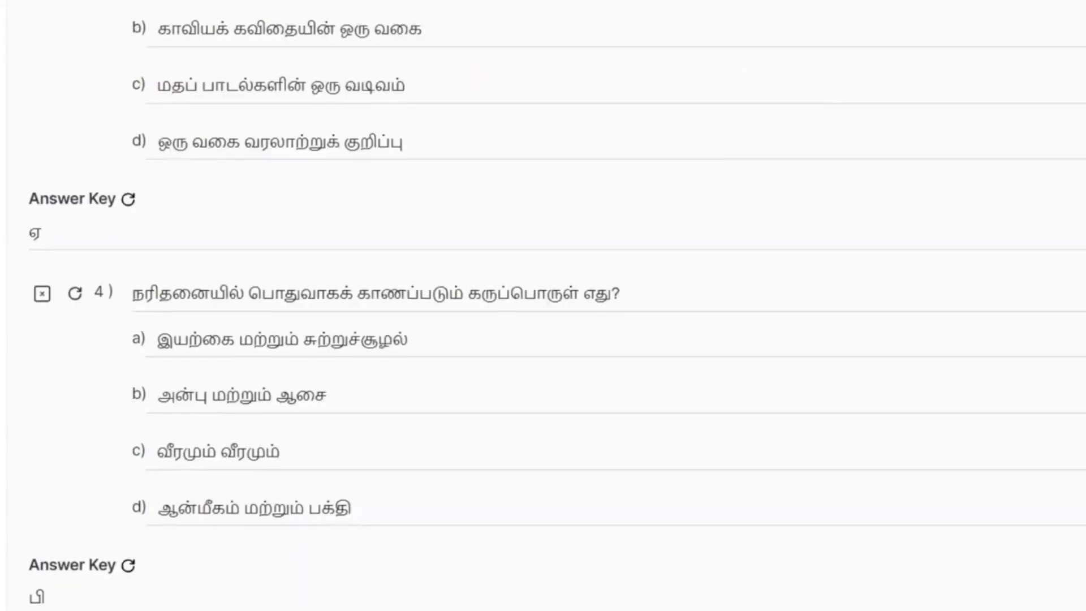
scroll(543, 306, down, 20)
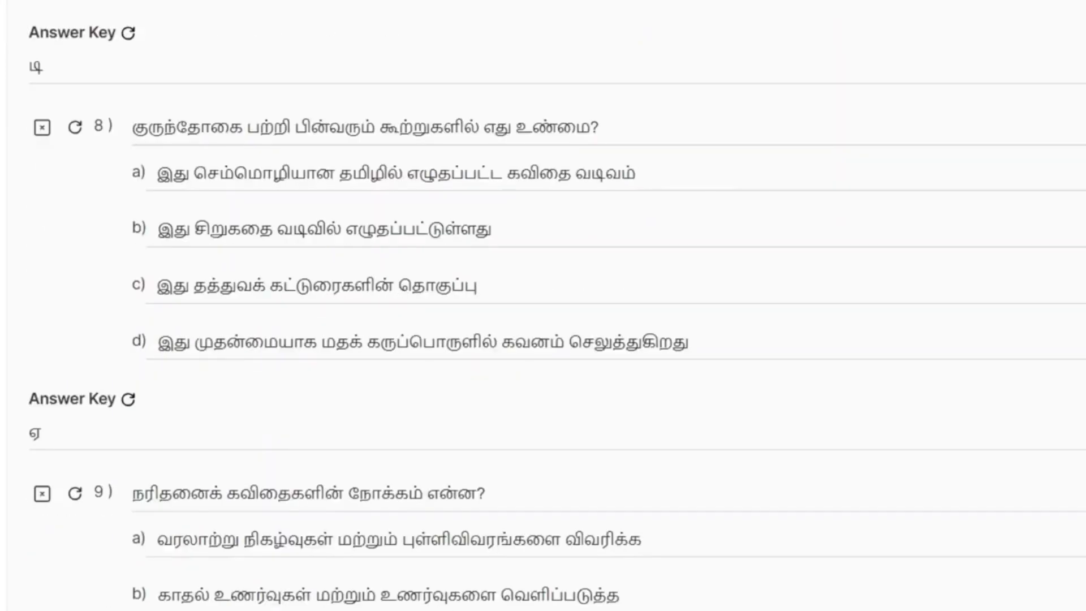
scroll(543, 306, up, 20)
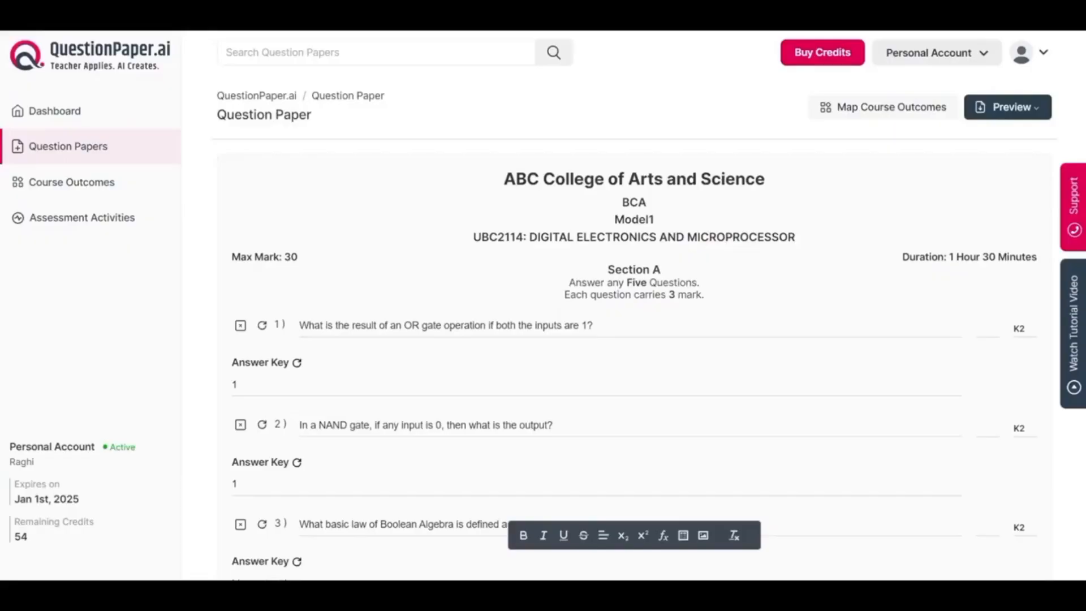
In the Digital Electronics paper, make "A+A=A" bold in question 3 and "Boolean algebra" italic in question 4
scroll(634, 326, up, 6)
scroll(634, 326, down, 6)
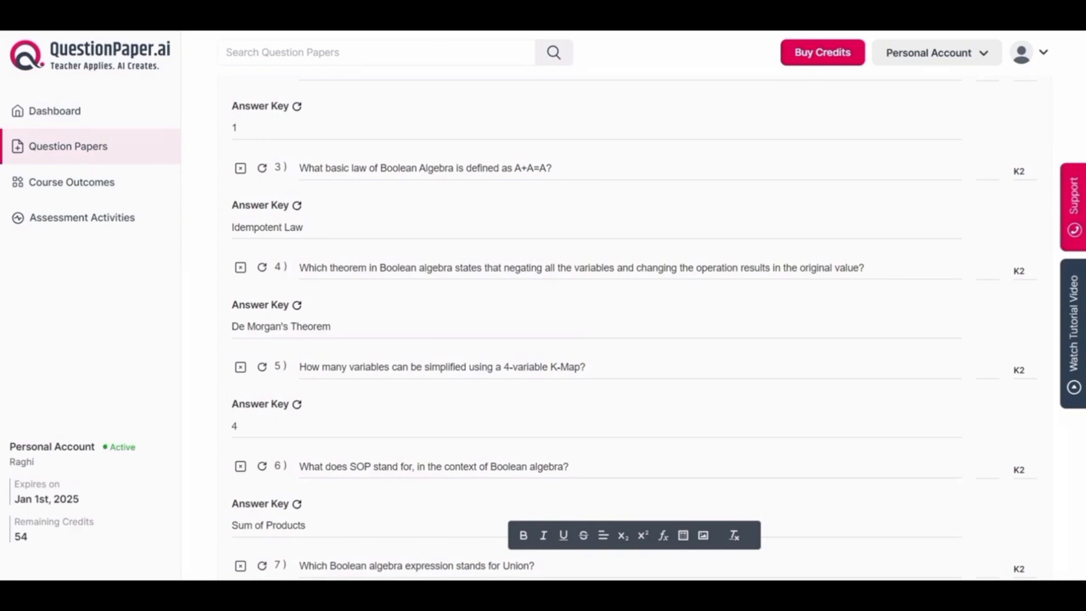
drag(514, 167, 547, 168)
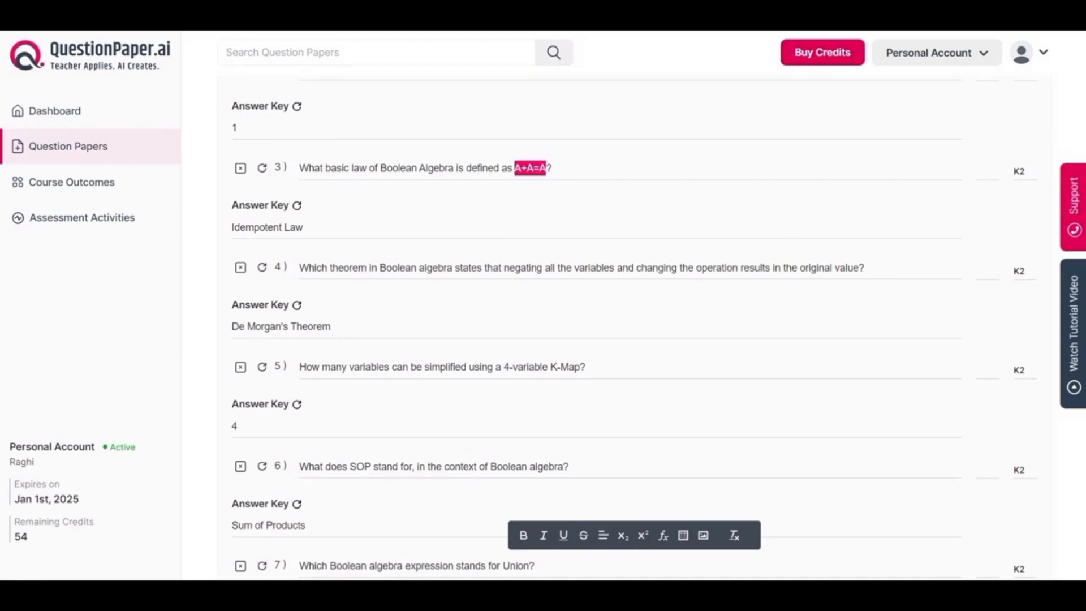
click(524, 536)
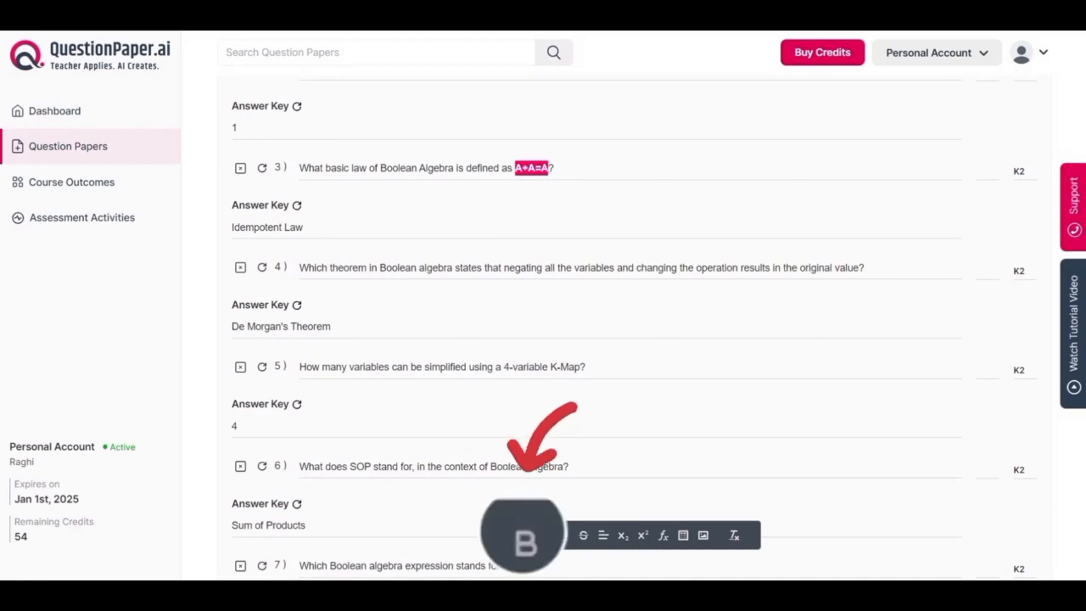
drag(380, 268, 456, 268)
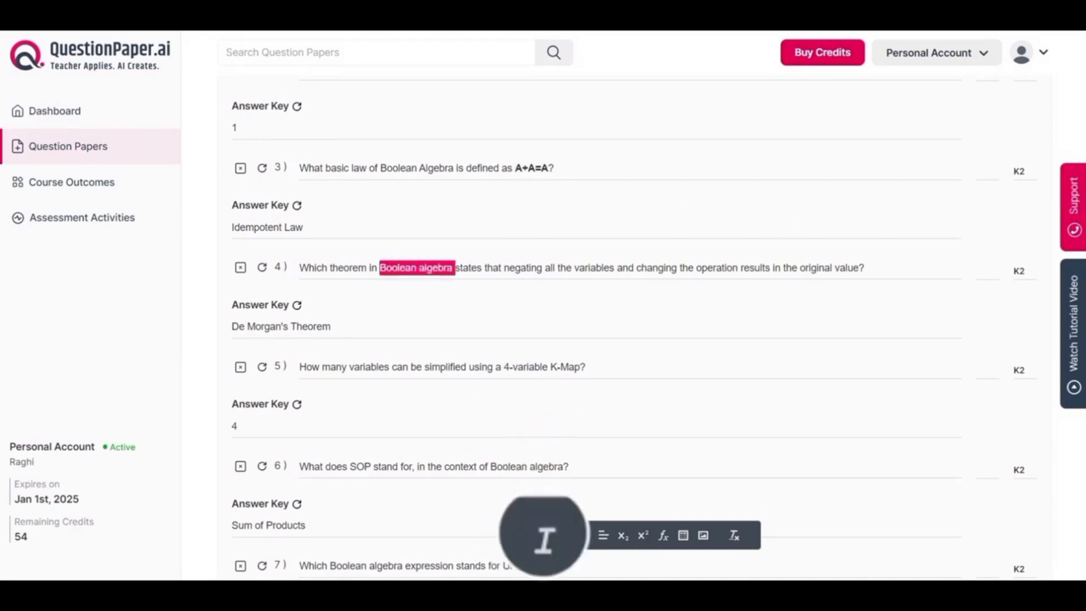
click(543, 535)
Underline "4-variable K-Map" in question 5 and strike through "does not" in question 8
drag(504, 367, 574, 366)
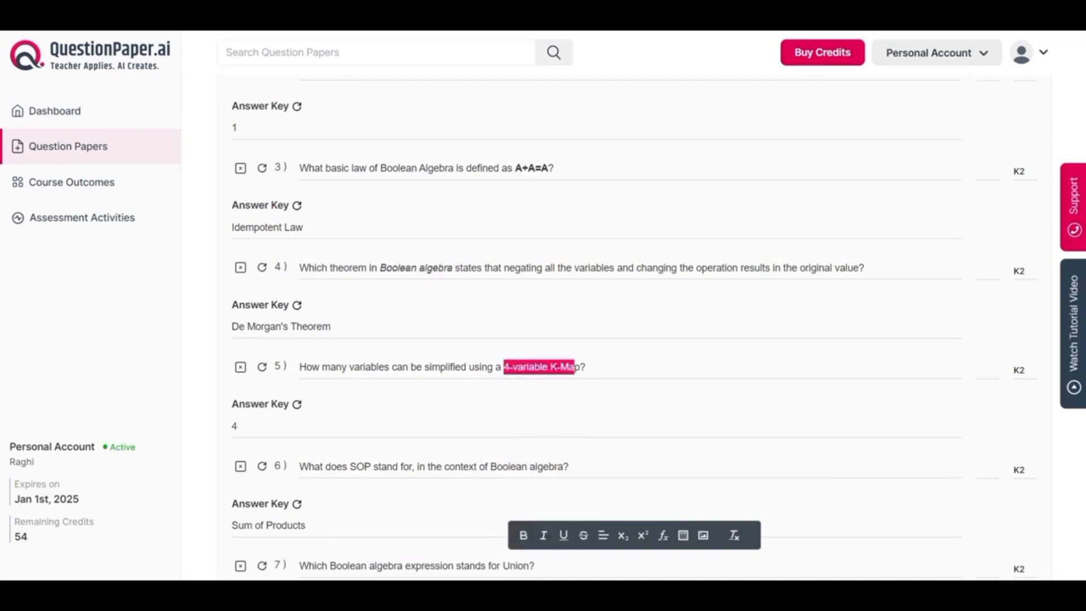
click(564, 535)
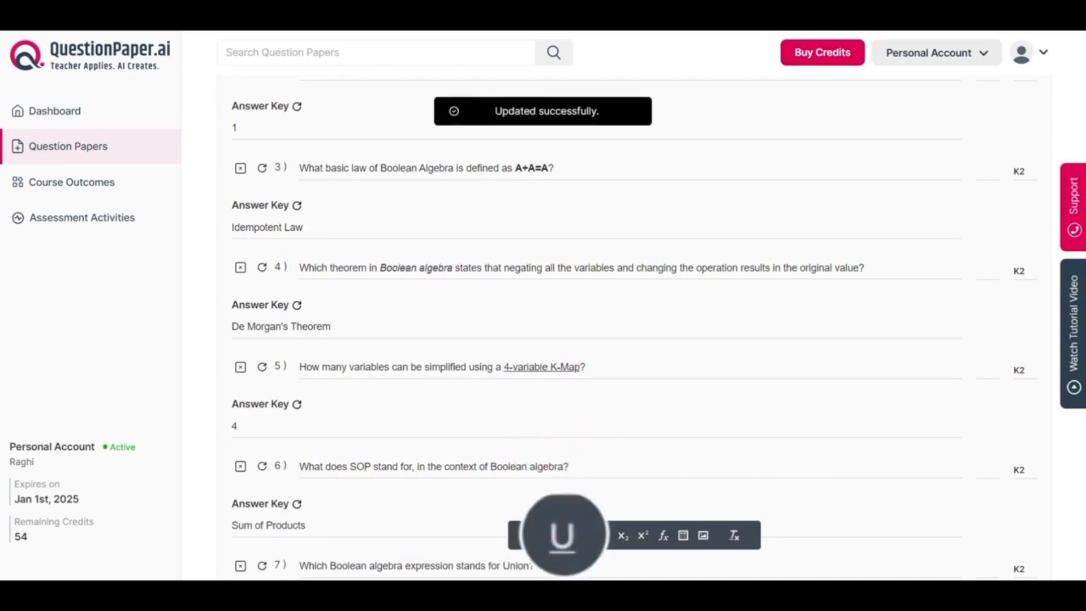
scroll(588, 328, down, 6)
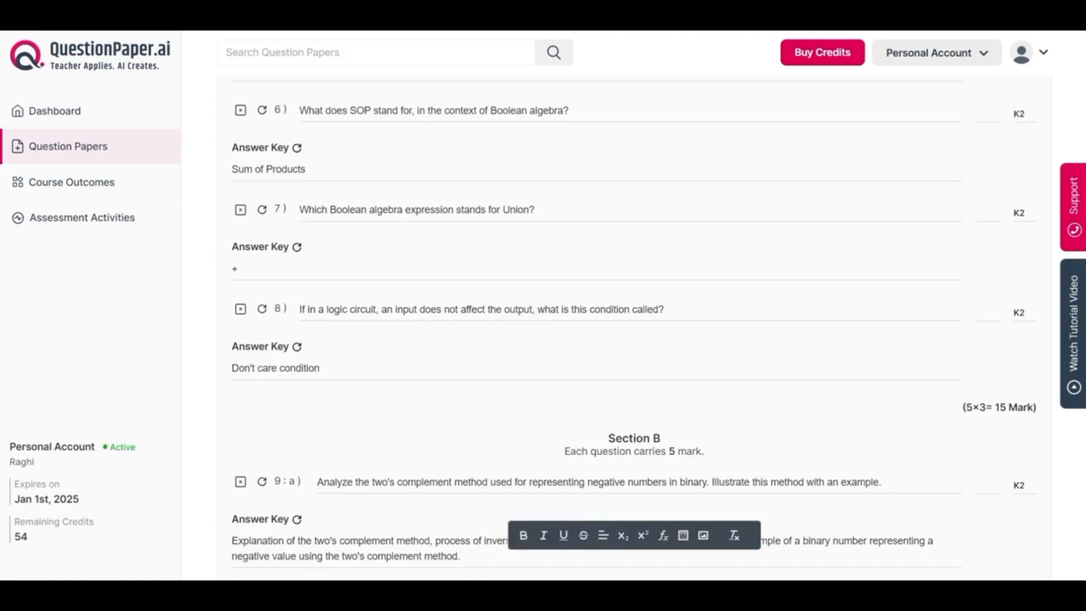
drag(419, 309, 457, 309)
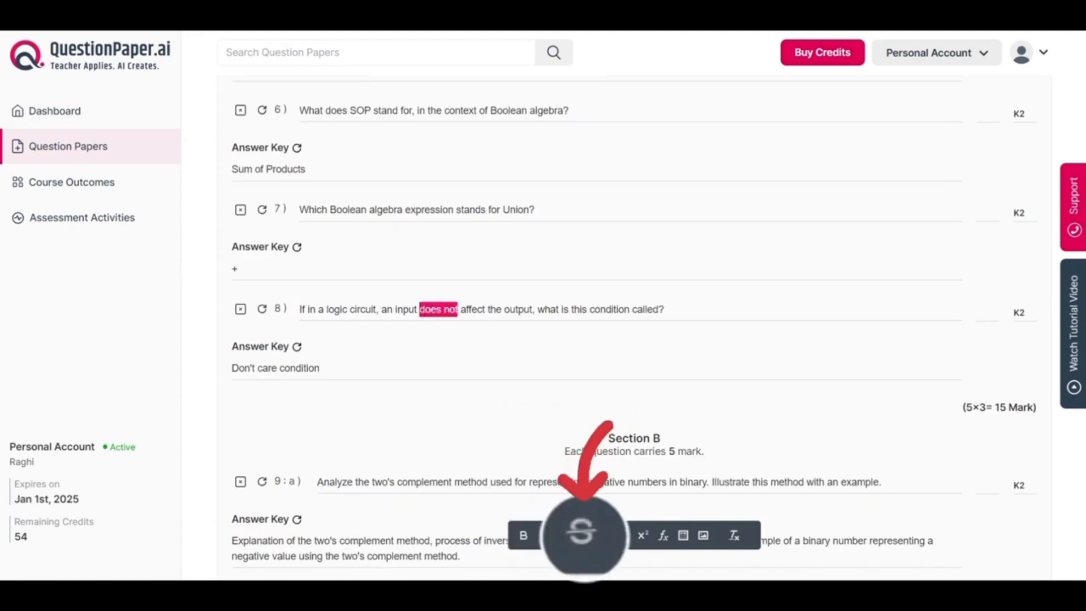
click(584, 535)
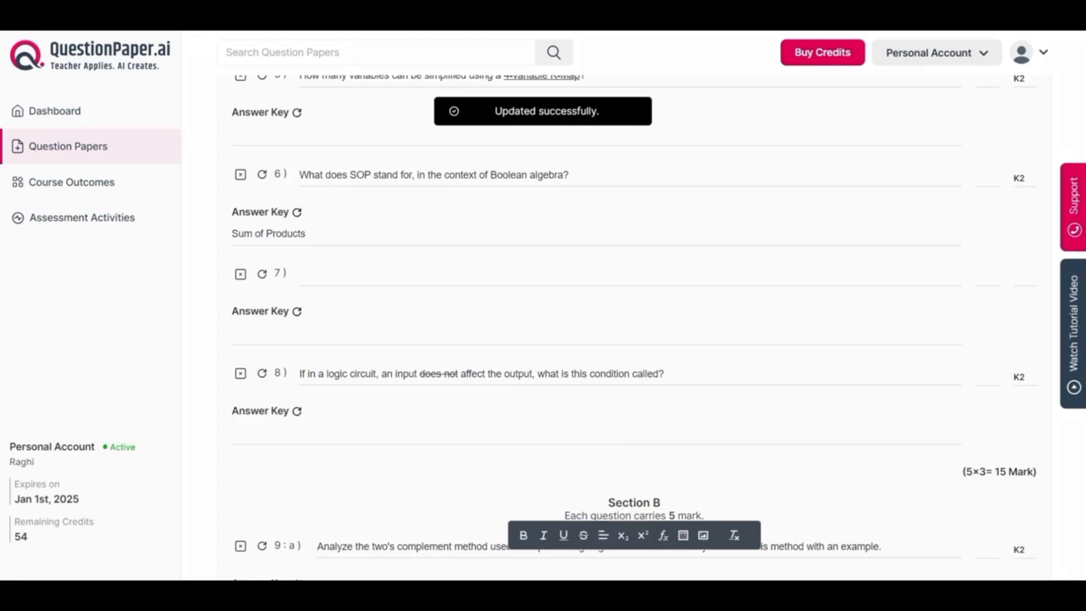
Enter "CO2 or (a+b)" in question 7, formatting only the 2 of CO2 as subscript
text(Q)
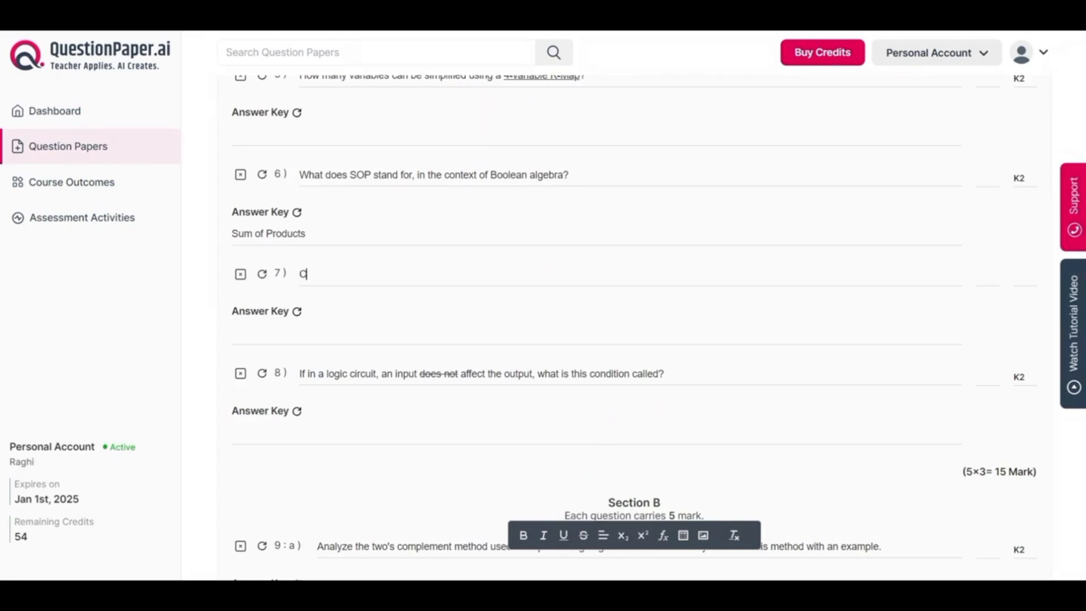
text(O2)
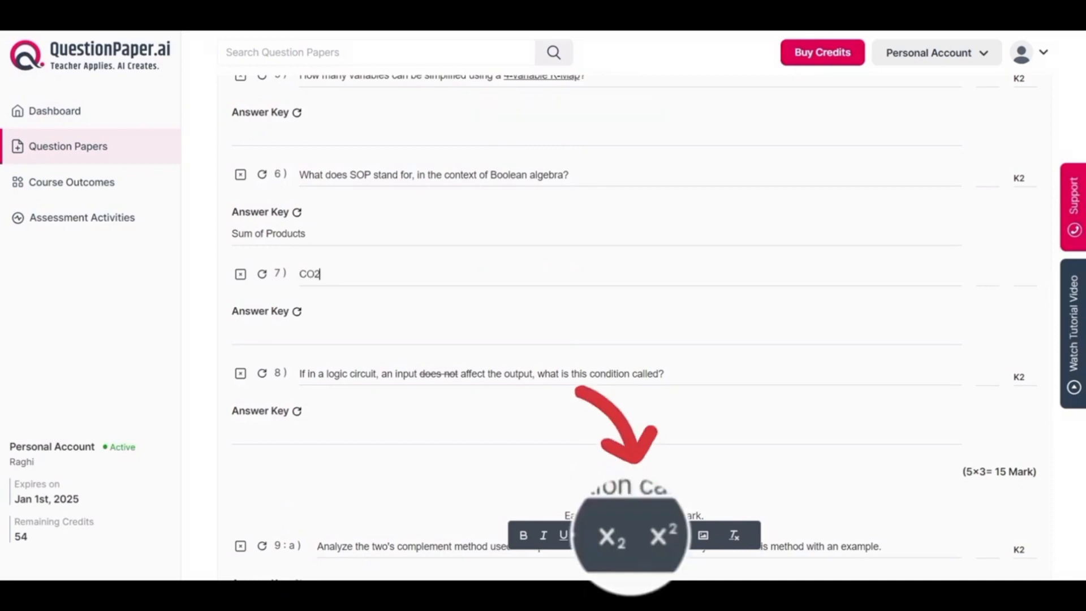
key(shift+Left)
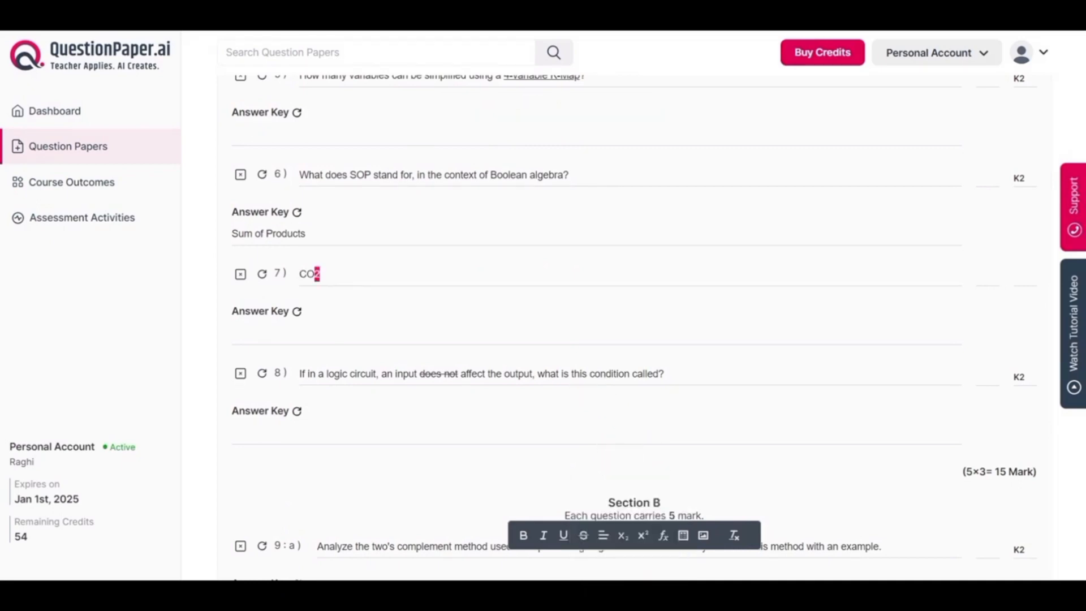
key(ctrl+comma)
key(Right)
text(or)
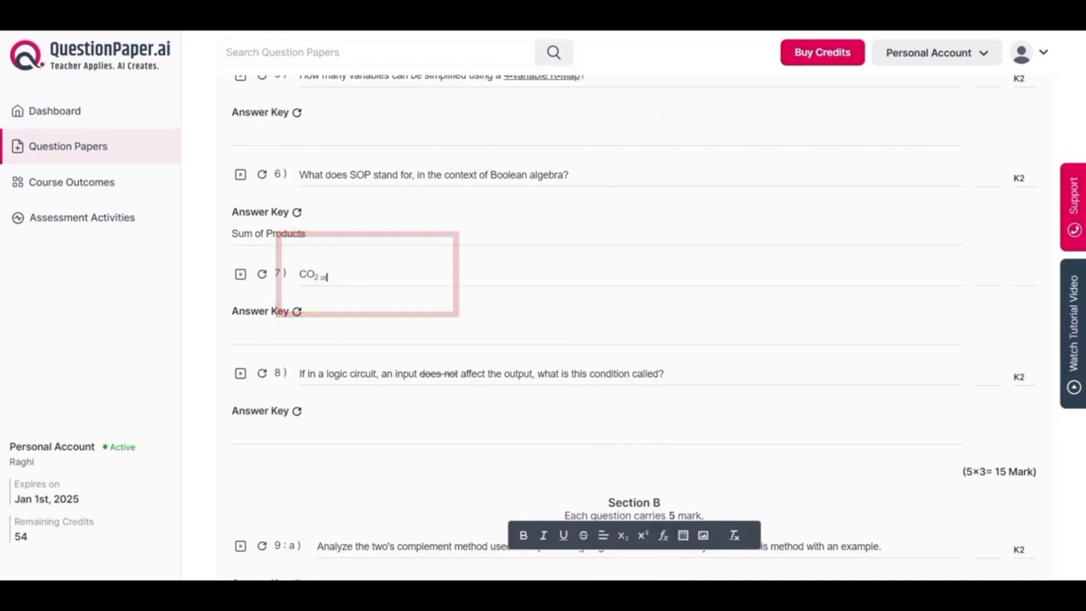
key(BackSpace)
key(BackSpace)
key(ctrl+comma)
text(or)
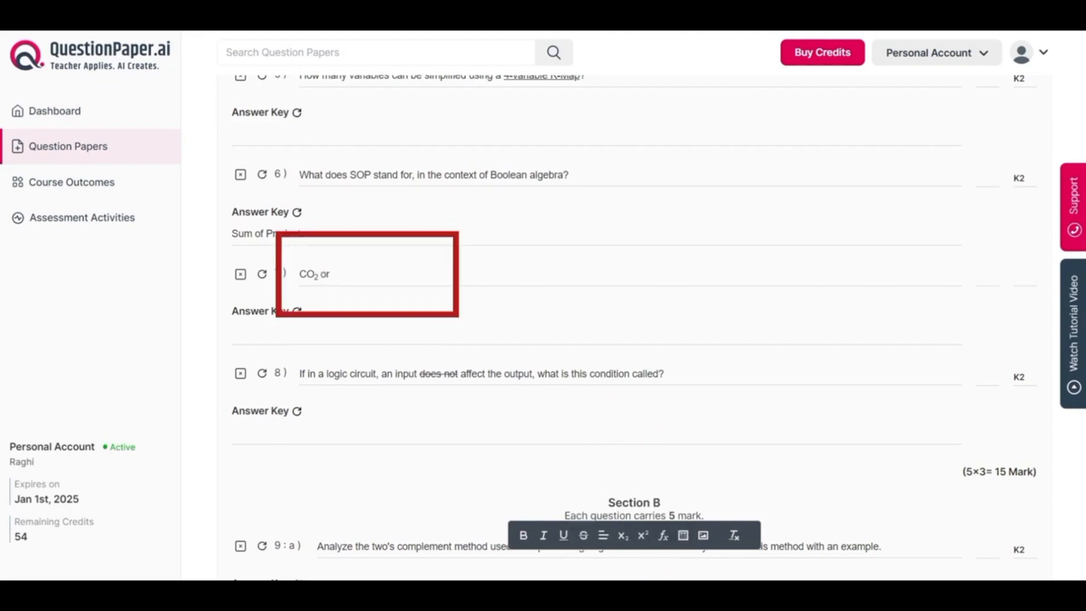
text( (a+b))
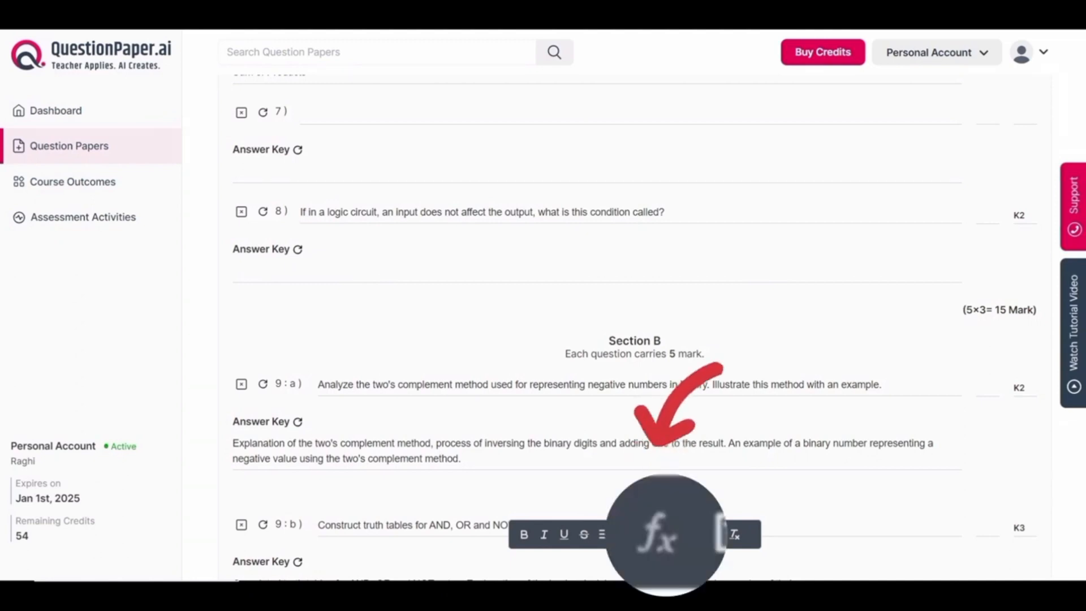
Insert the permutation formula P(n, r) = \frac{n!}{(n-r)!} into the empty question 7
click(663, 535)
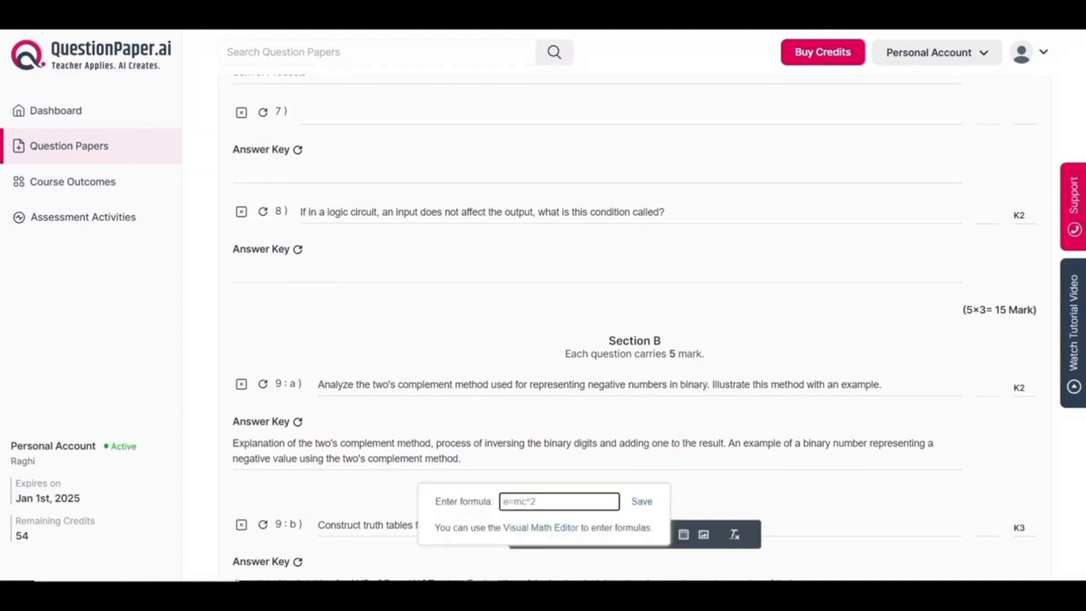
text(P(n, r) = \frac{n!}{(n-r)!})
key(Return)
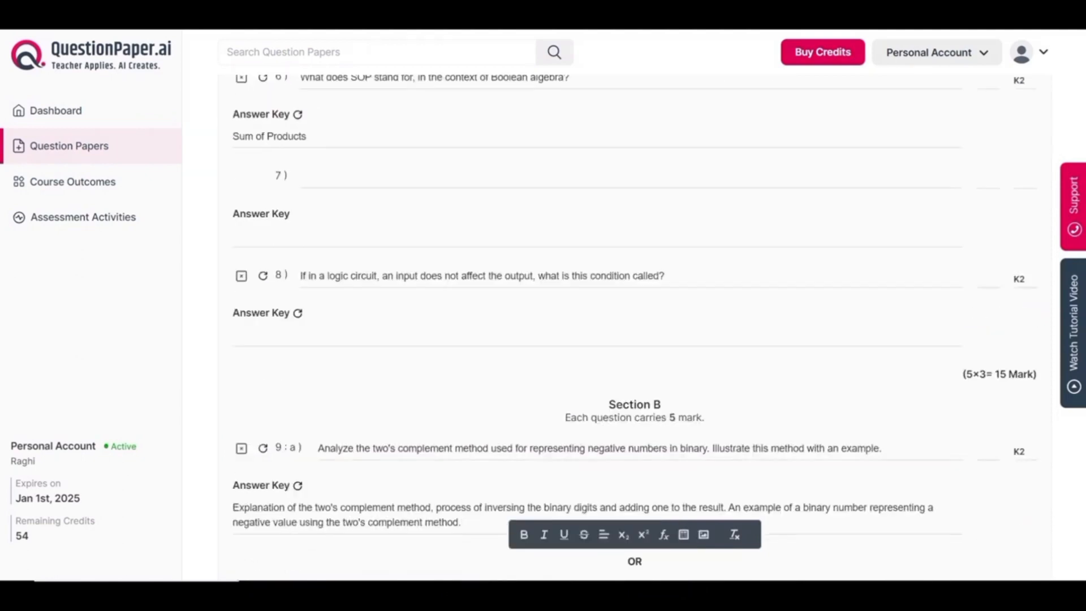
click(664, 535)
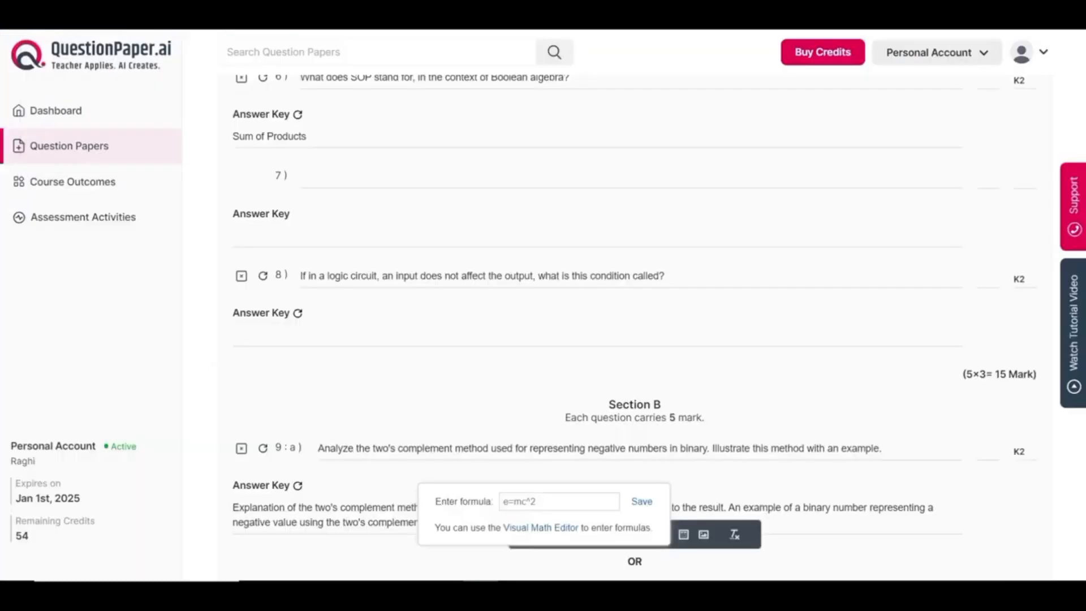
click(559, 502)
text(P(n, r) = \frac{n!}{(n-r)!})
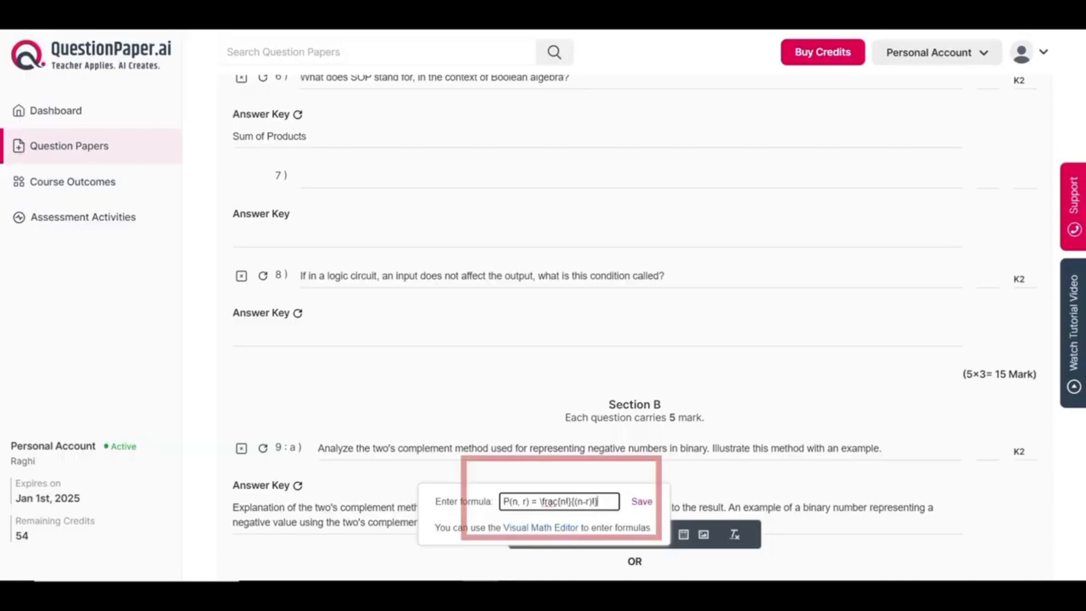
key(Return)
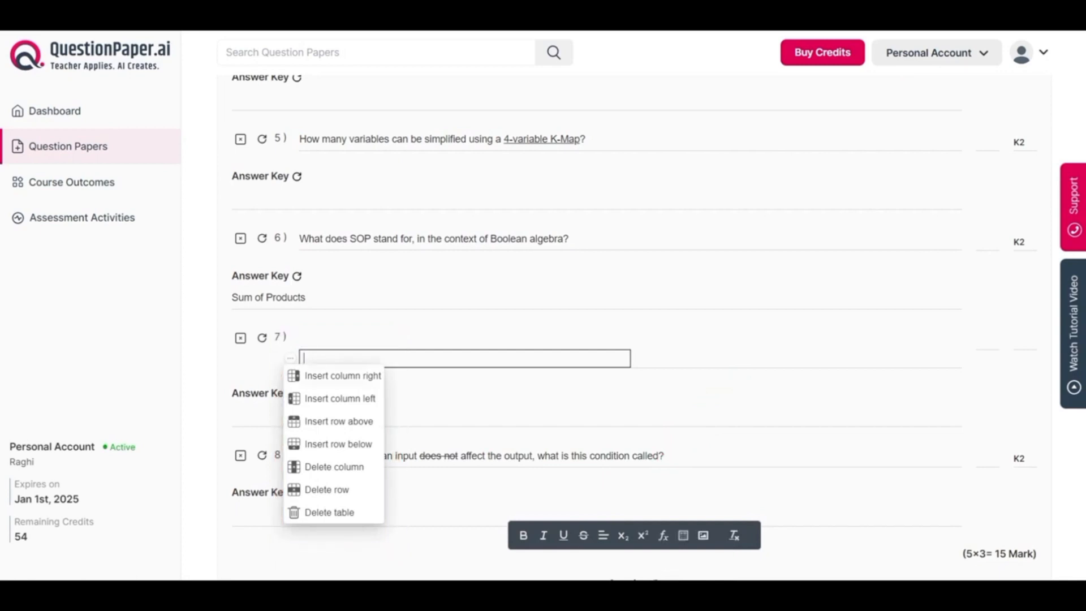
Extend the single-cell table in question 7 to two columns and three rows
click(342, 376)
click(290, 358)
click(339, 444)
click(290, 375)
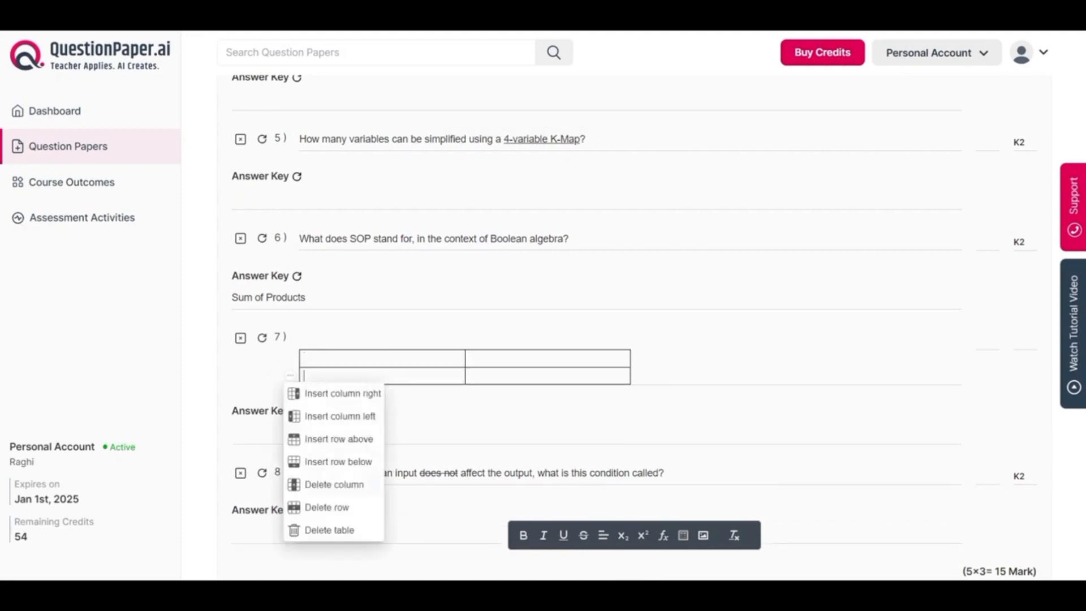
click(338, 462)
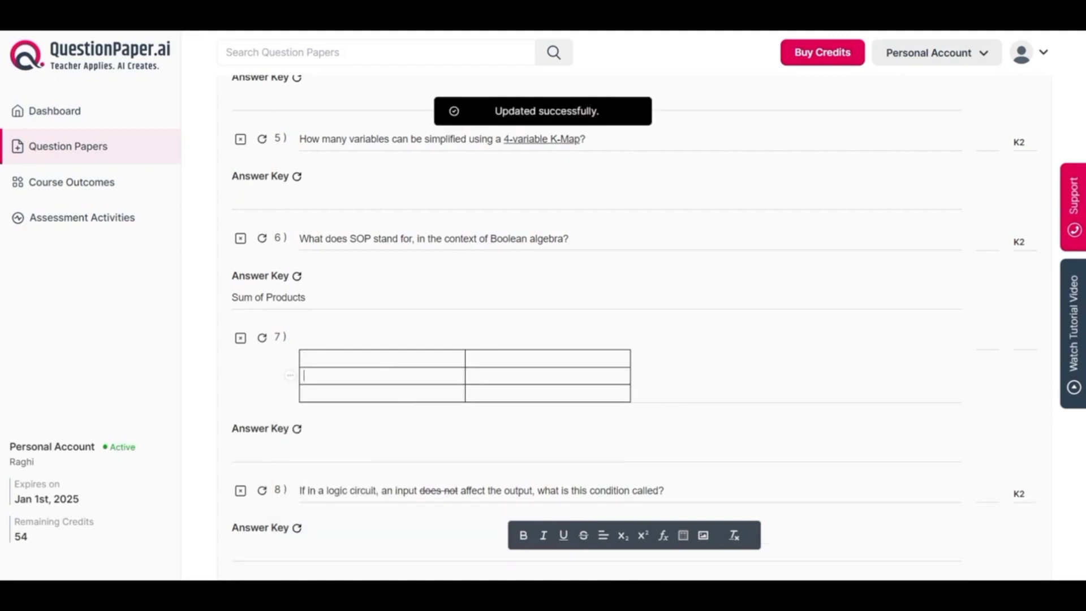
Build question 7's truth table with bold headings Input, Output and Product Term, and delete the empty column after Product Term
click(290, 375)
click(340, 393)
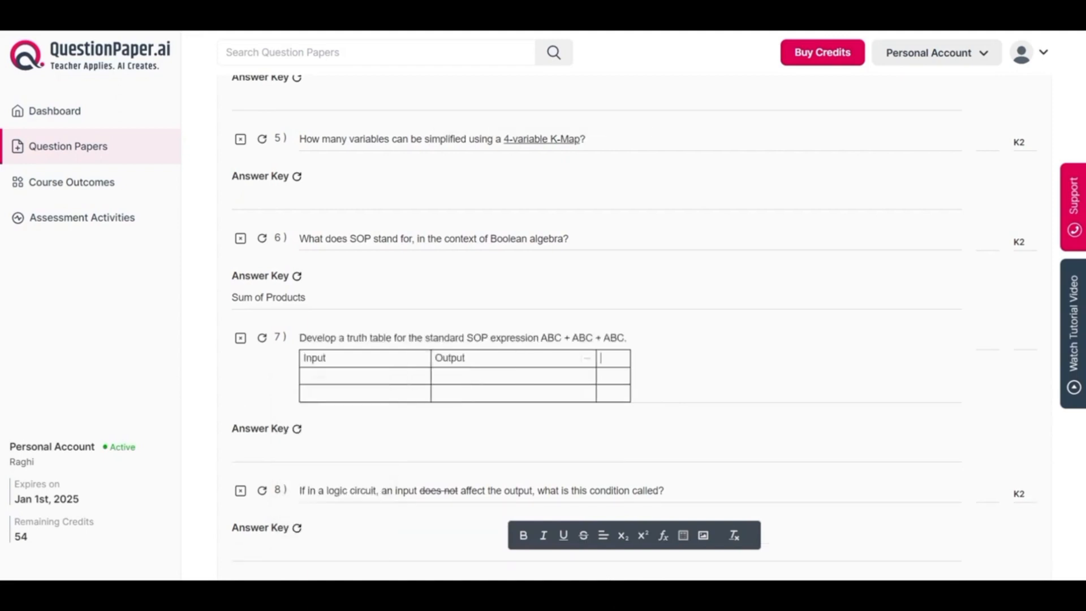
click(604, 358)
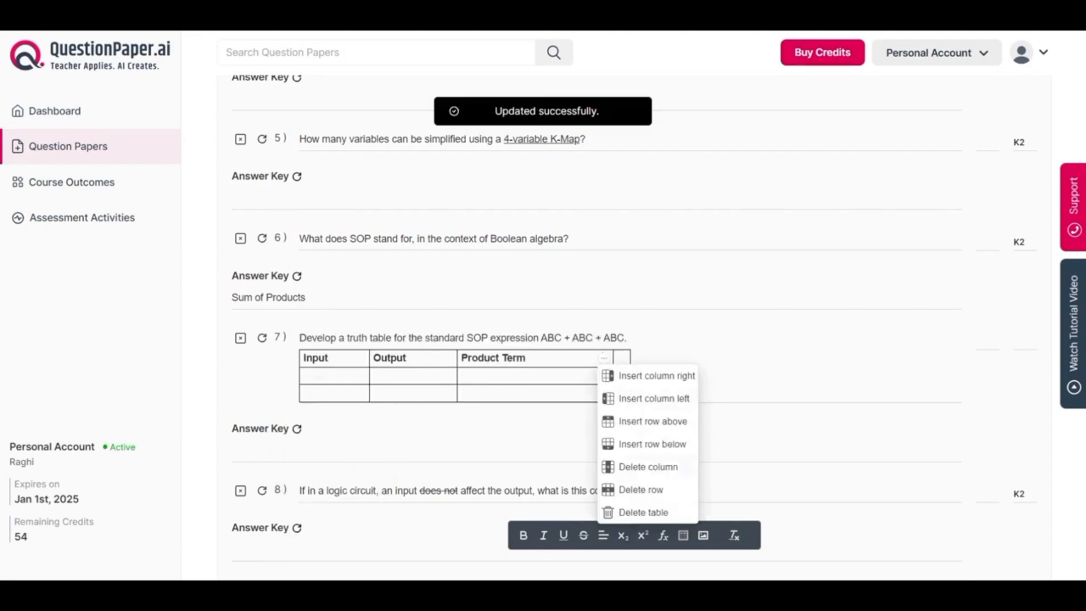
click(649, 467)
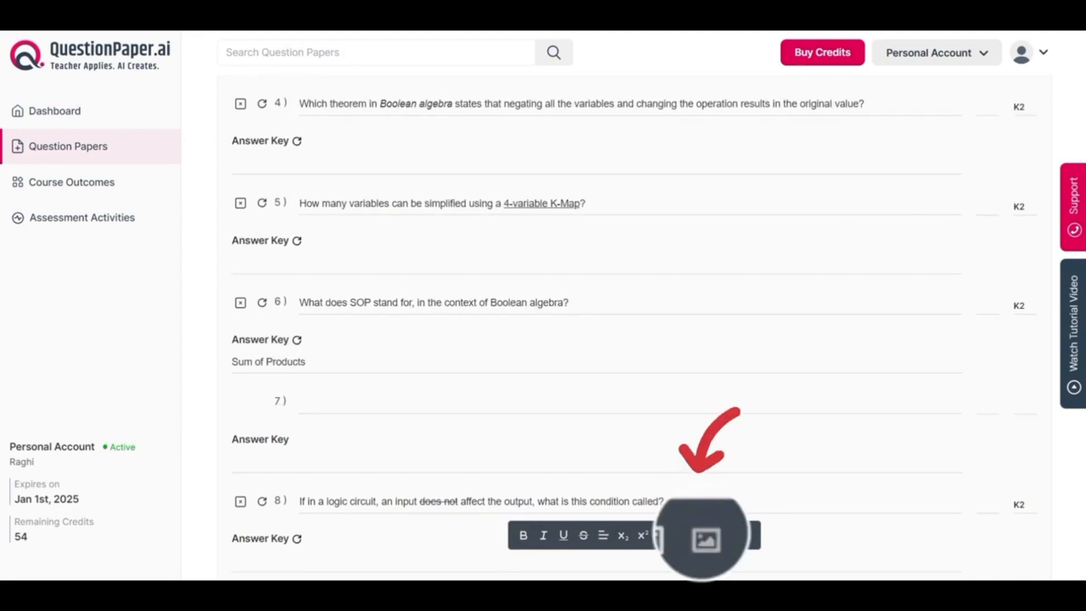
Insert the circuit image from the Downloads folder into the empty question 7 and enlarge it to 208 × 195
click(703, 535)
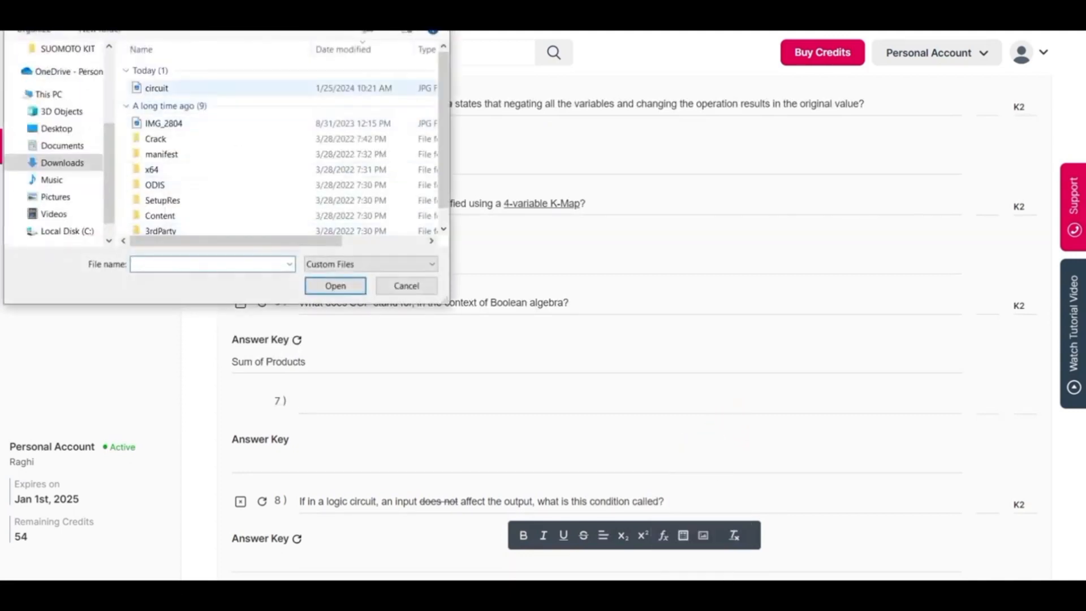
click(170, 89)
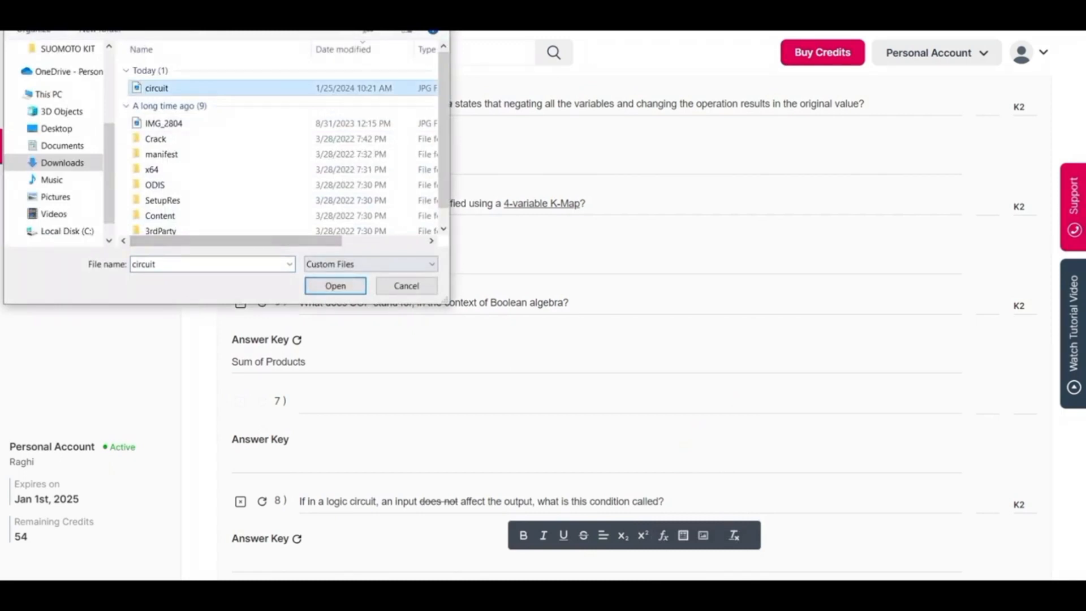
key(Return)
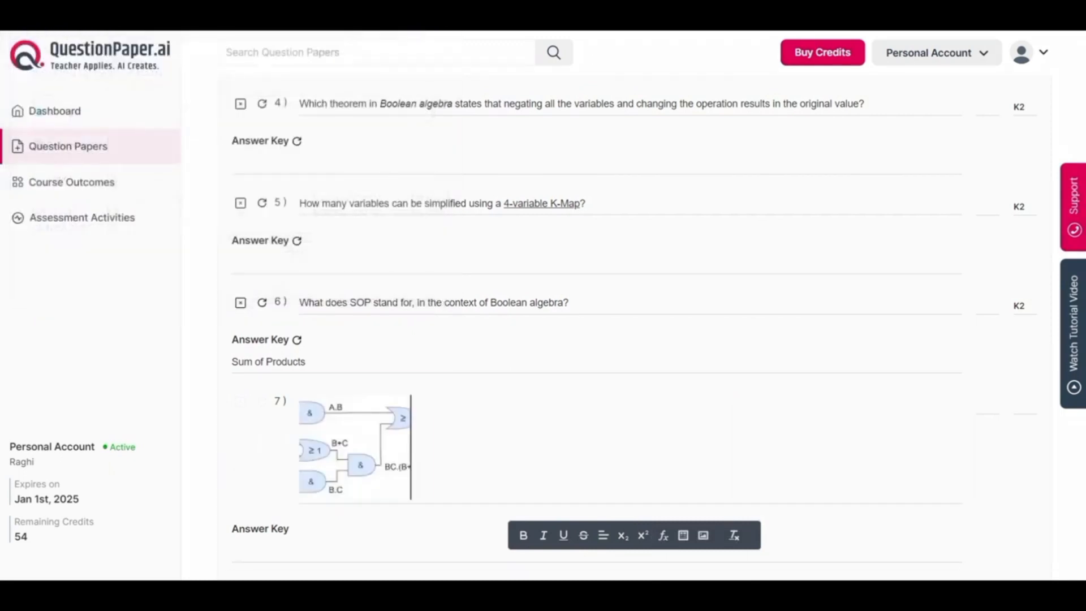
click(355, 448)
mouse_move(410, 500)
mouse_down()
mouse_move(475, 559)
mouse_move(385, 475)
mouse_move(446, 533)
mouse_up()
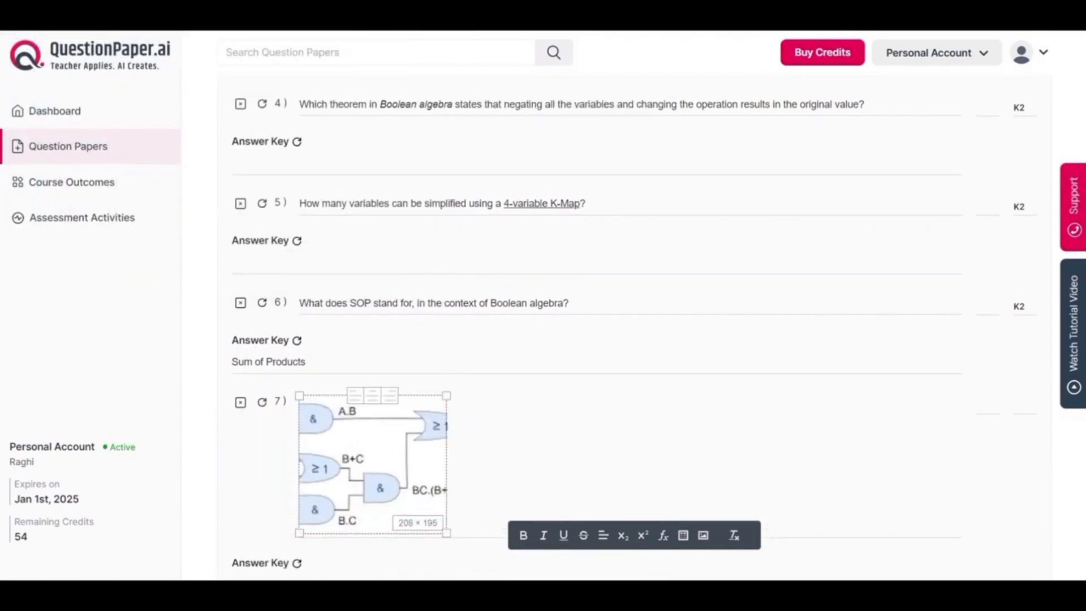
Select the struck-through words "does not" in question 8
scroll(634, 317, down, 5)
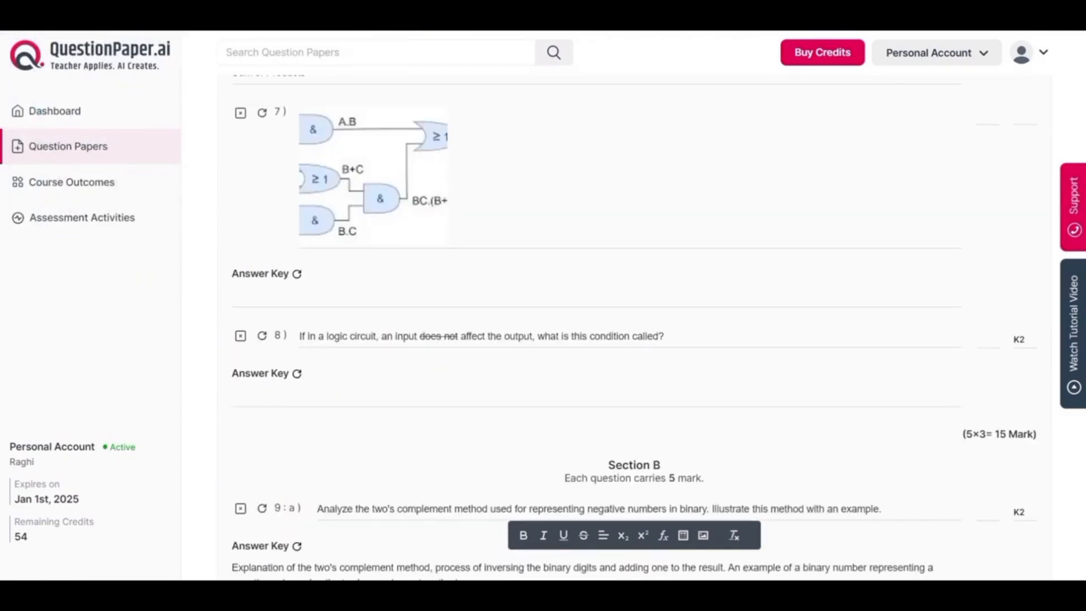
drag(419, 336, 467, 336)
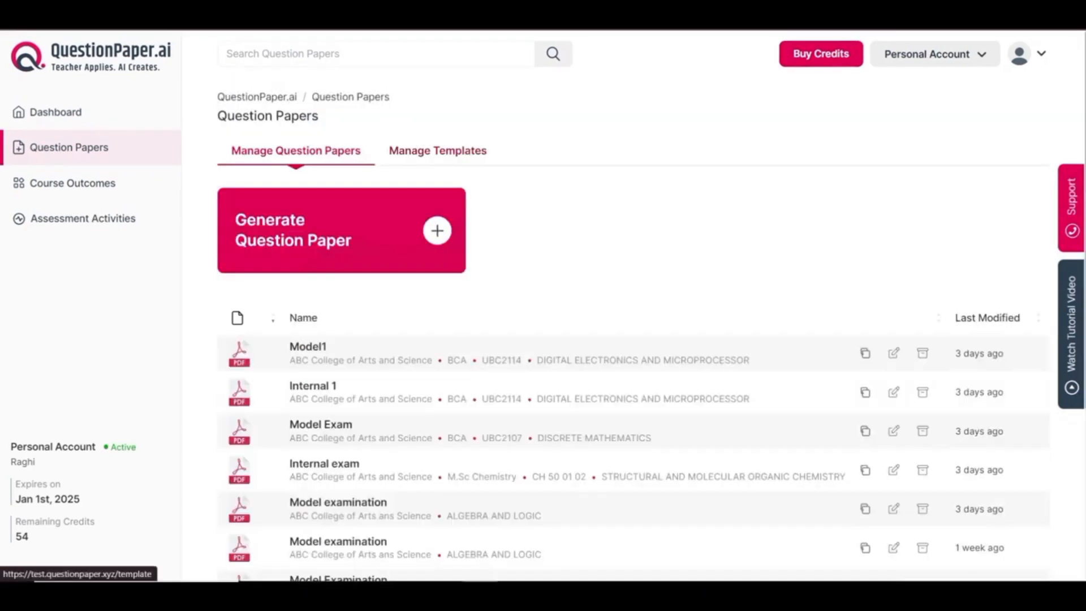
Start a new question paper template named "Model Examination" with the description "Three sections with MCQ, short essay, and long essay questions"
click(438, 151)
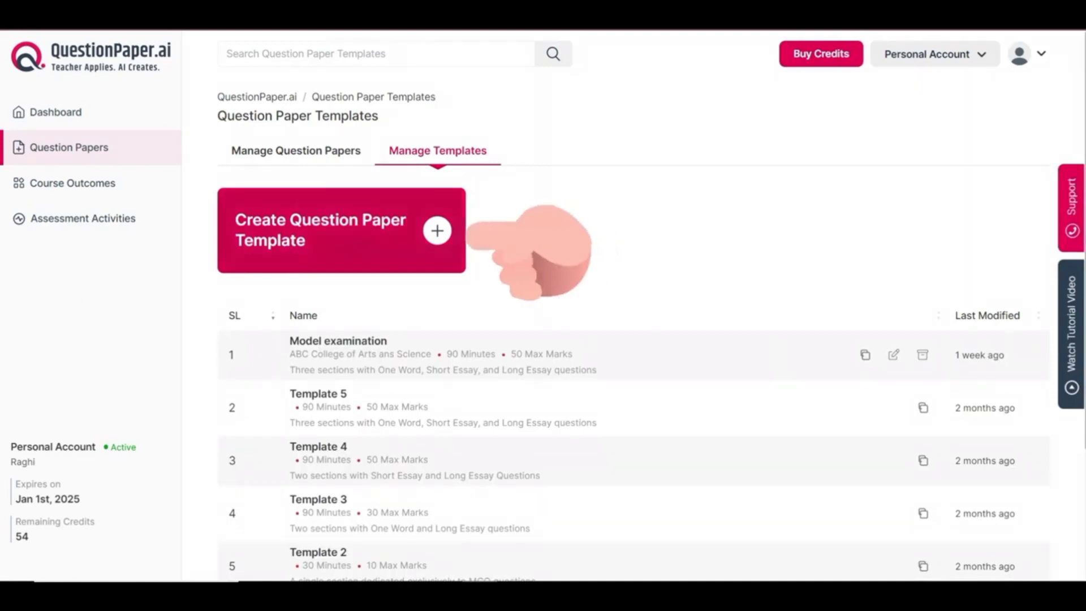
click(342, 230)
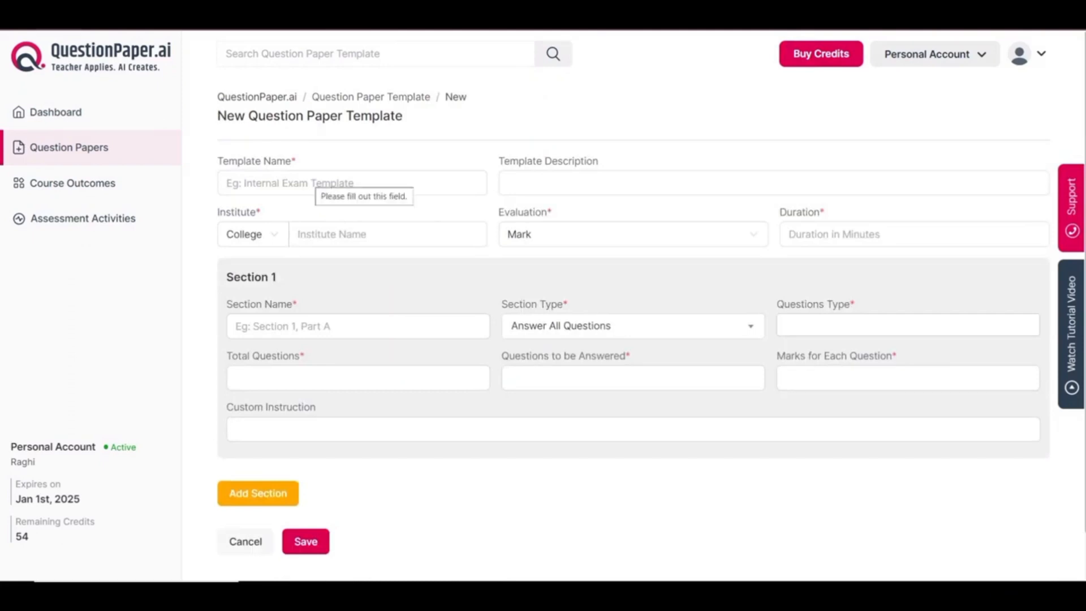
click(317, 182)
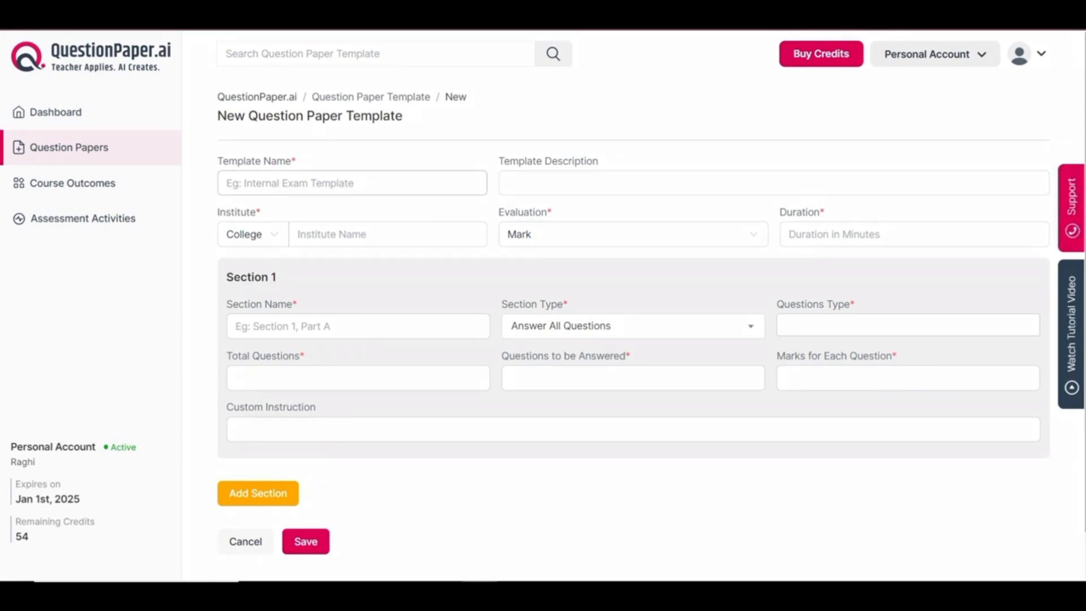
text(Mo)
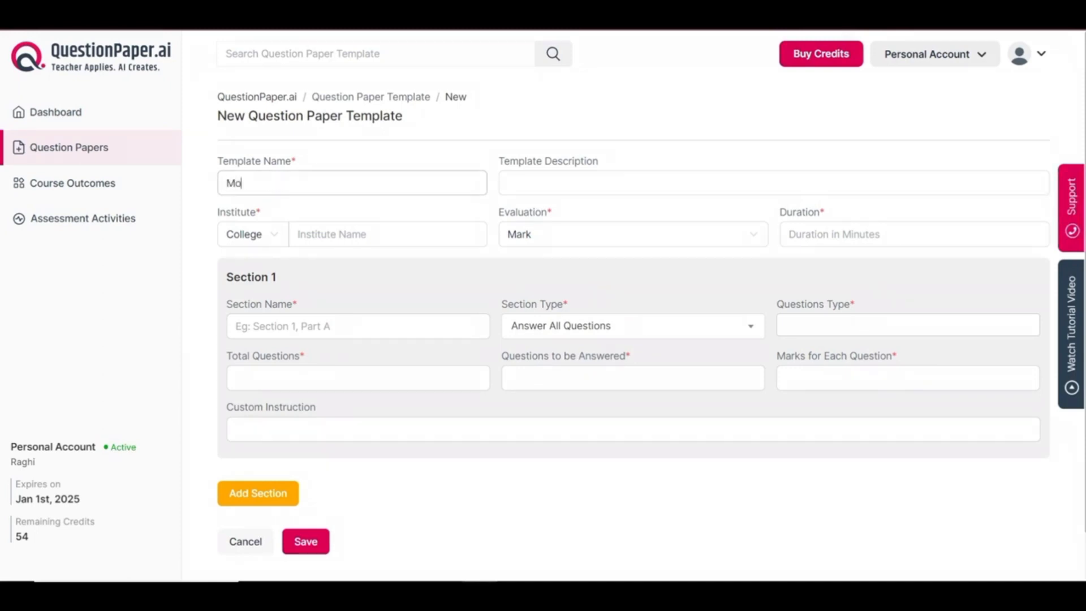
text(del Examination)
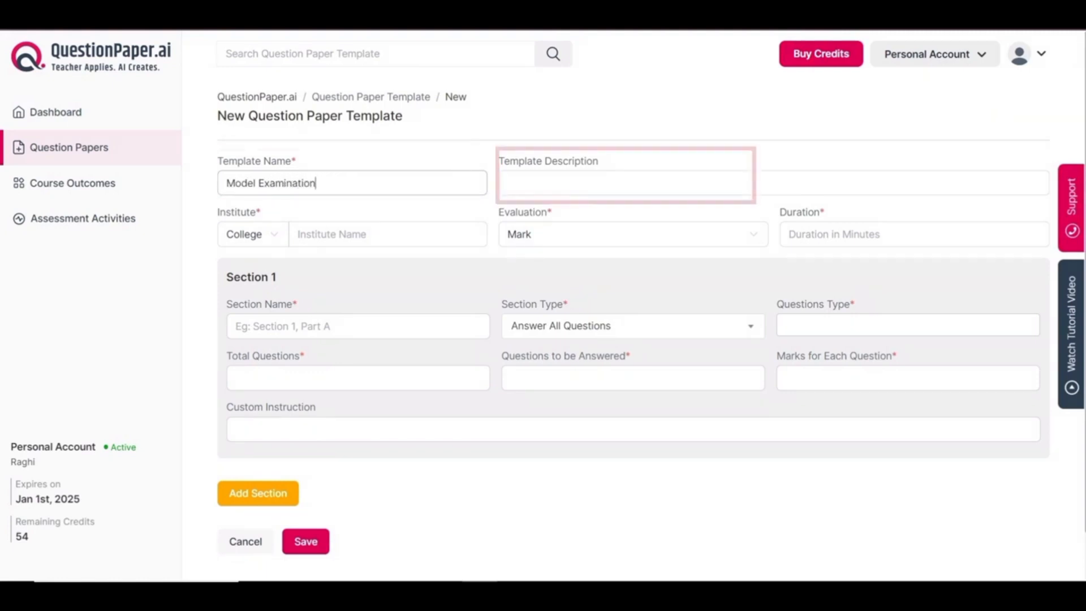
click(508, 183)
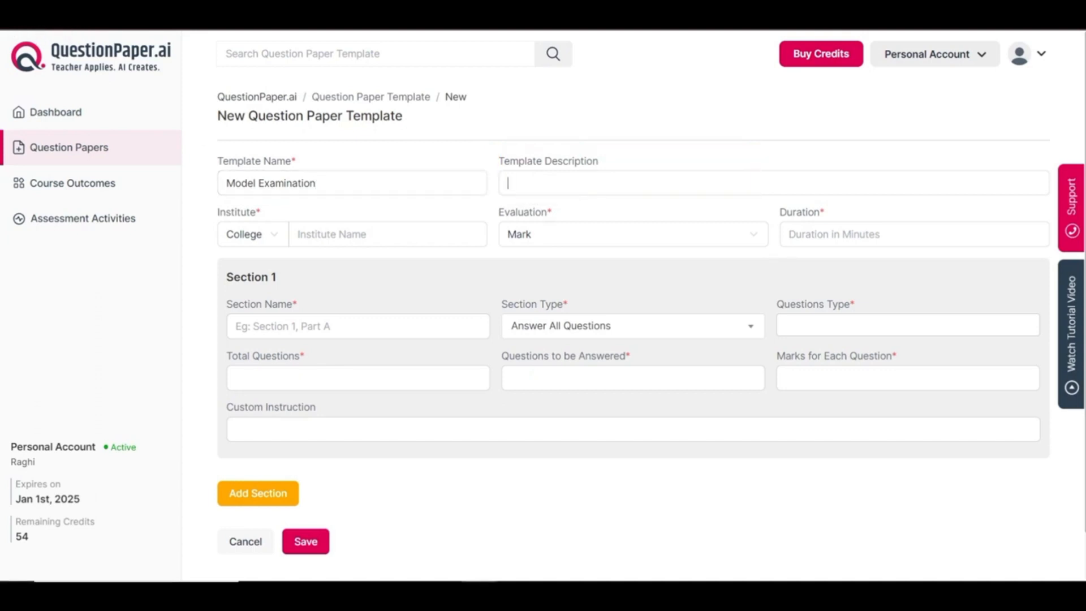
text(Three sections with MCQ, short essay, and long essay questions)
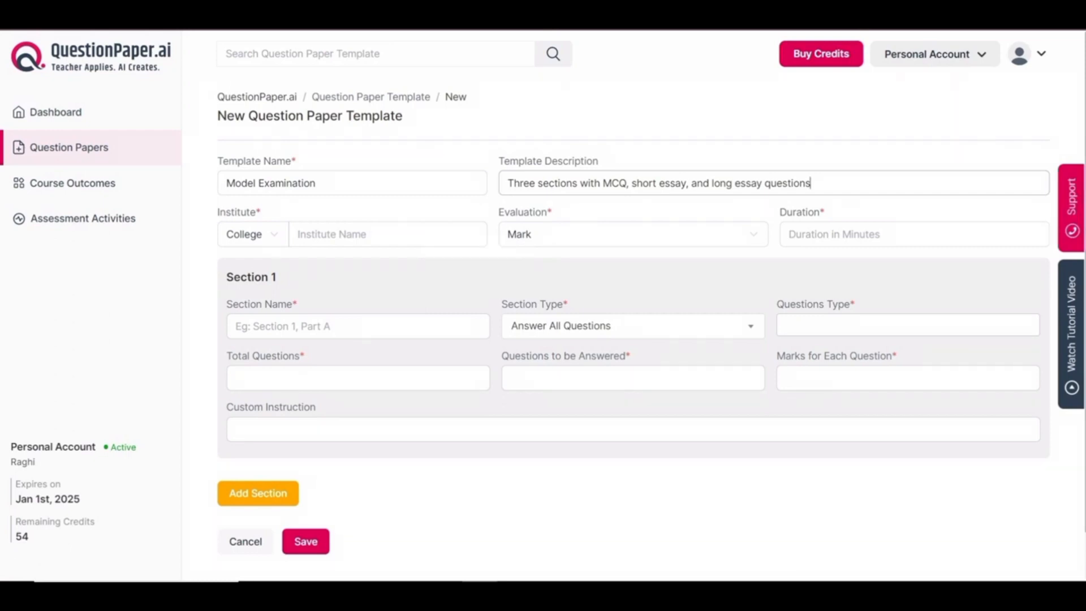
Set the template's institute type to College and its name to "ABC College of Arts and Science"
click(253, 234)
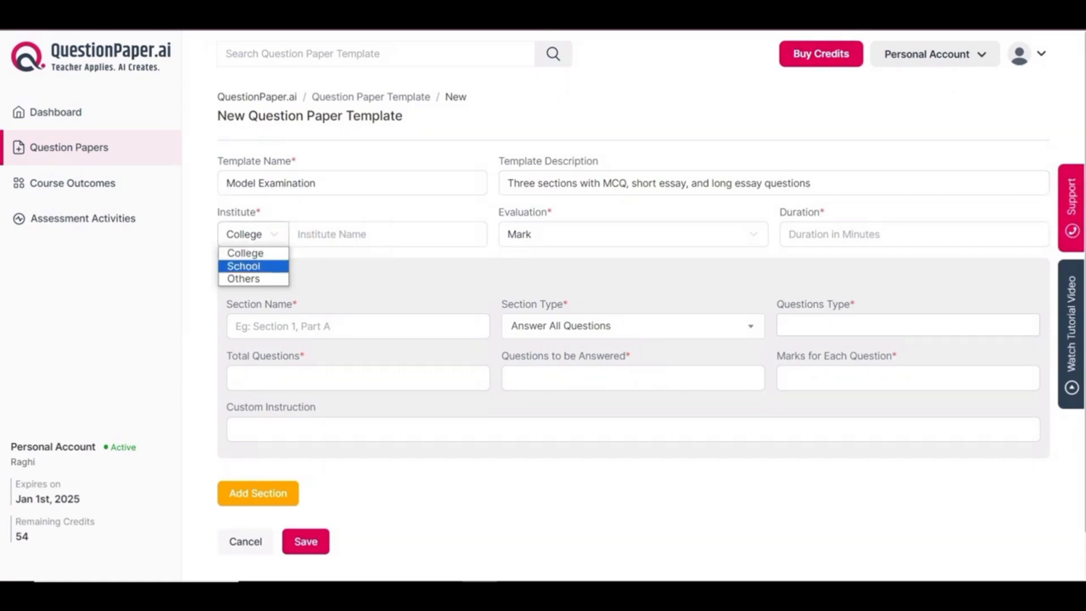
click(245, 253)
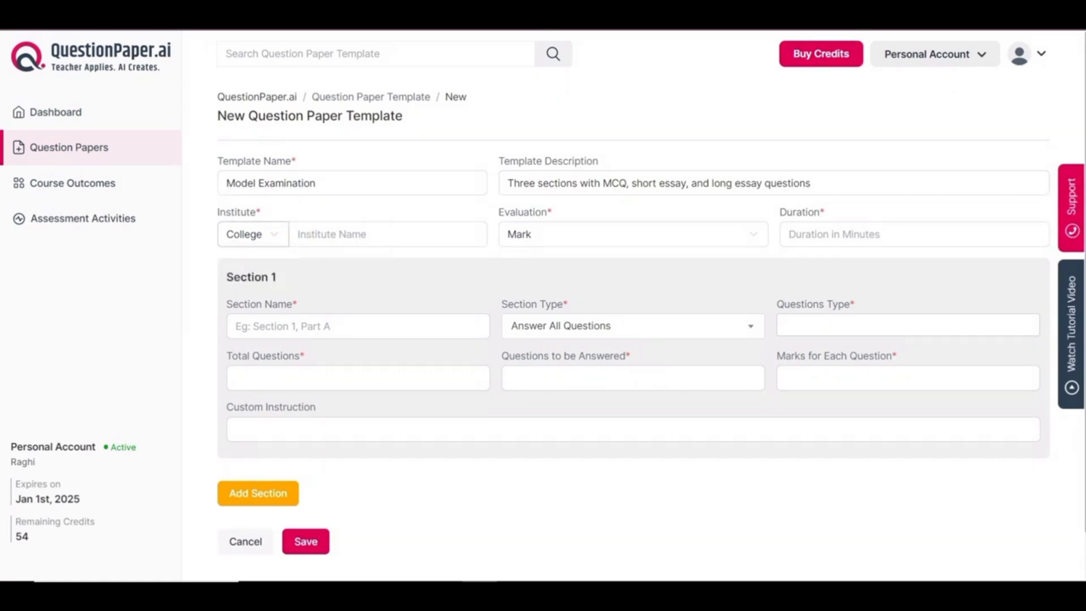
click(330, 235)
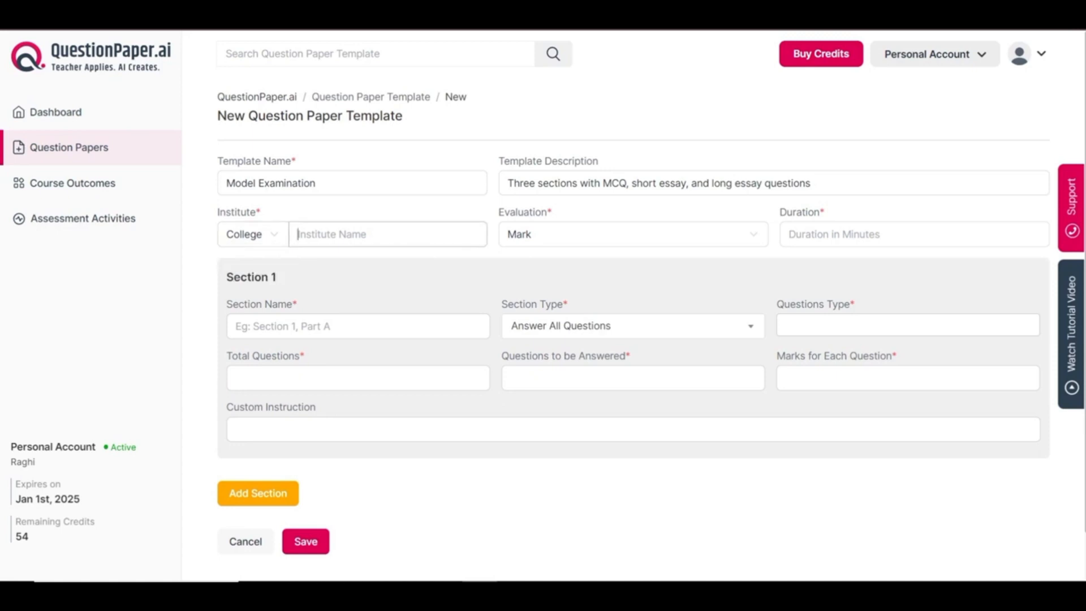
text(ABC)
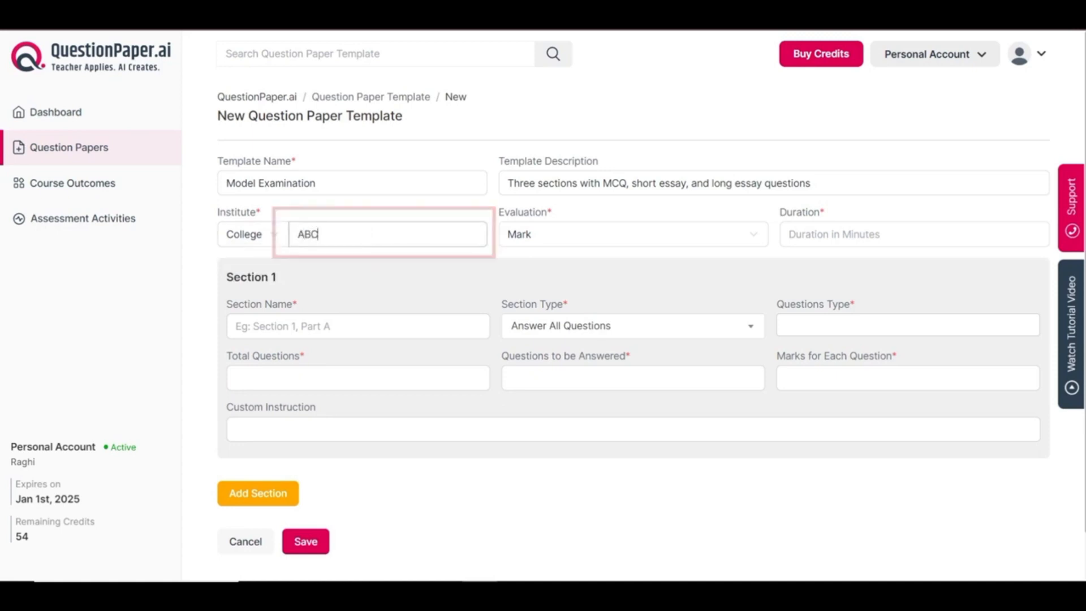
text( College of)
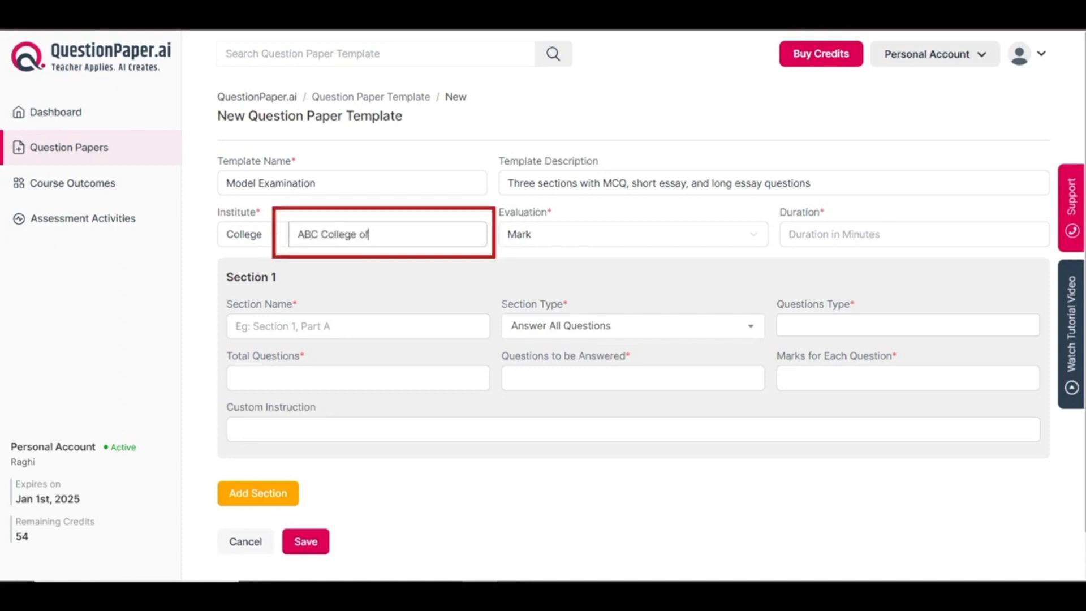
text( Arts and Science)
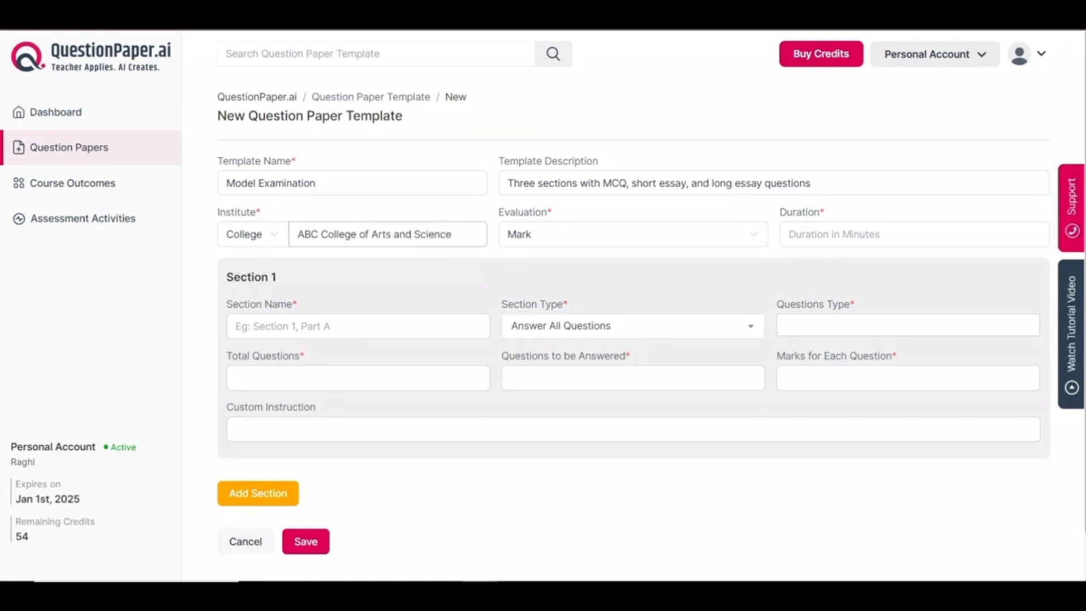
Set the template's evaluation to Mark and its duration to 60 minutes
click(634, 234)
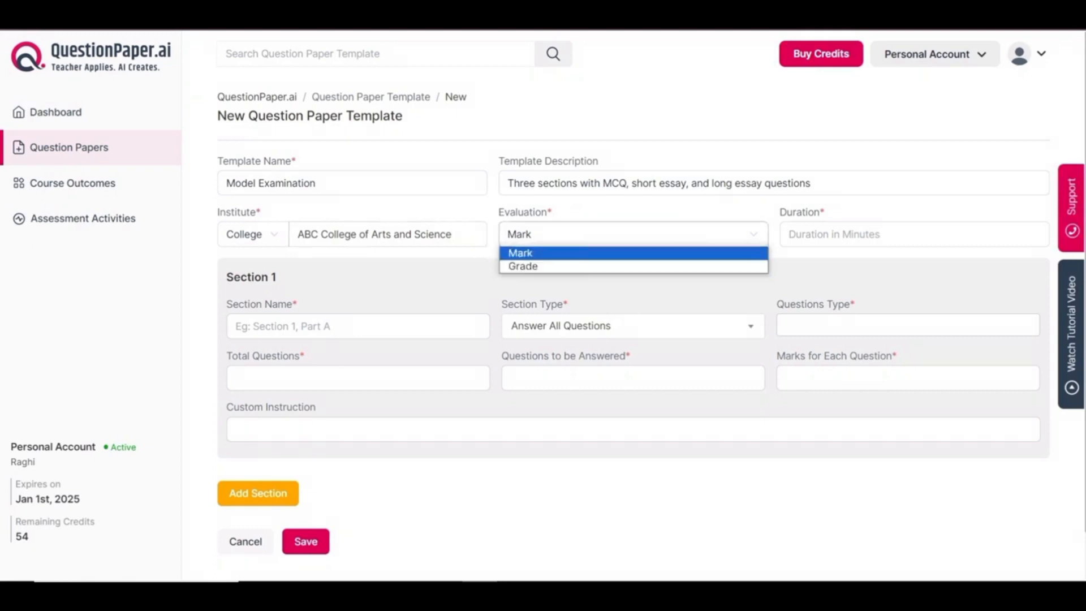
click(634, 253)
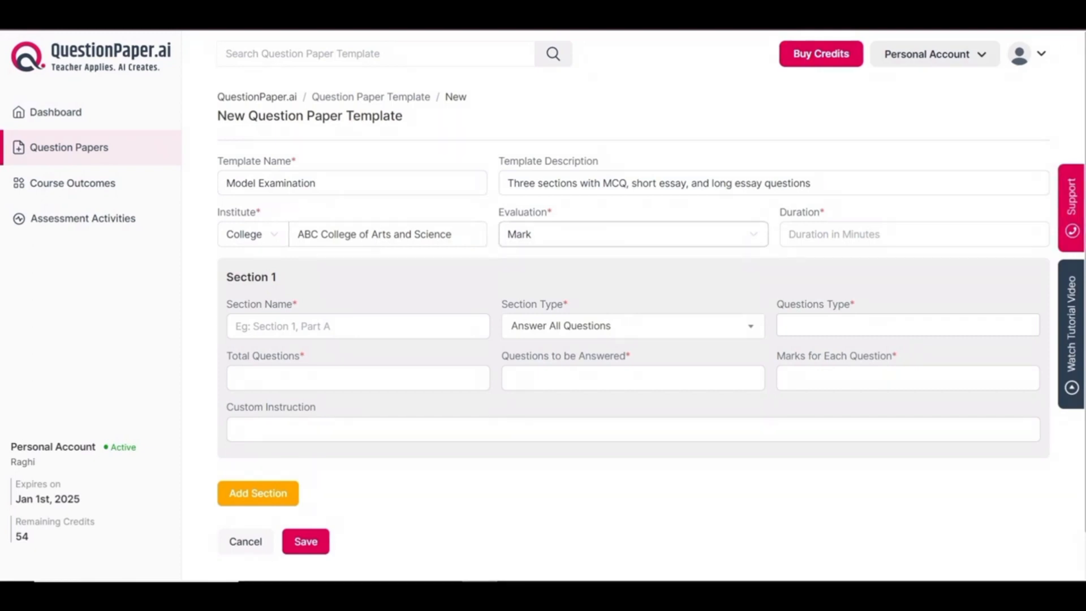
click(914, 235)
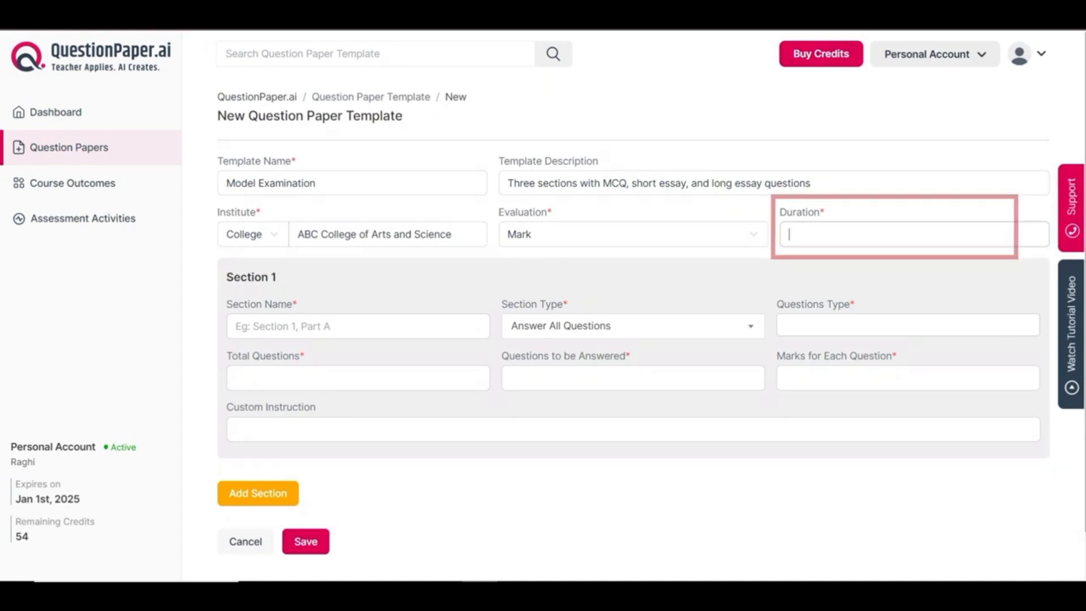
text(60)
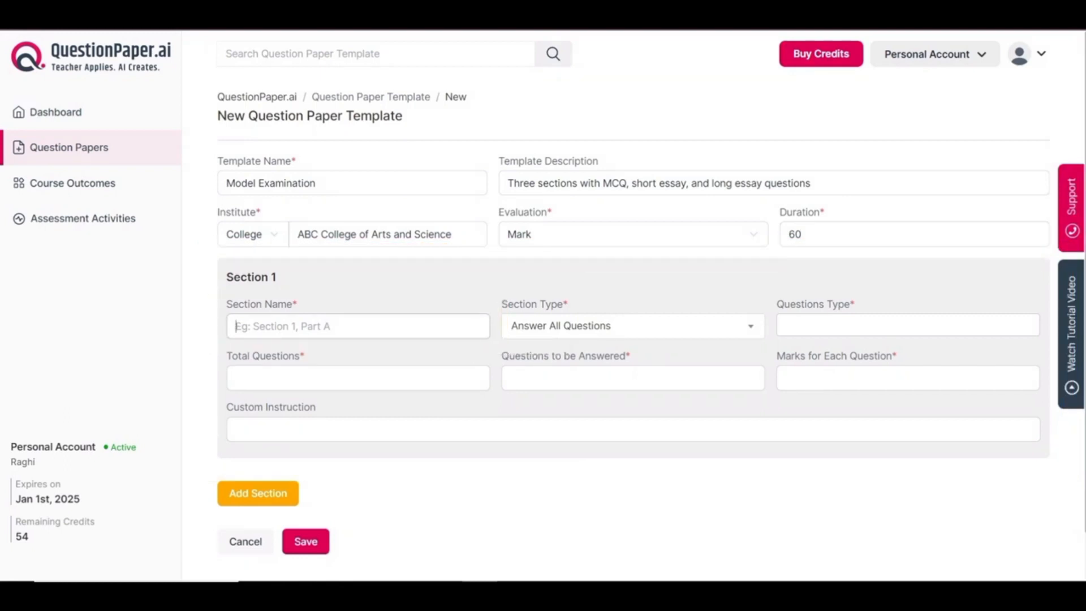
Name Section 1 "Part A" and set its section type to Answer All Questions
text(Pa)
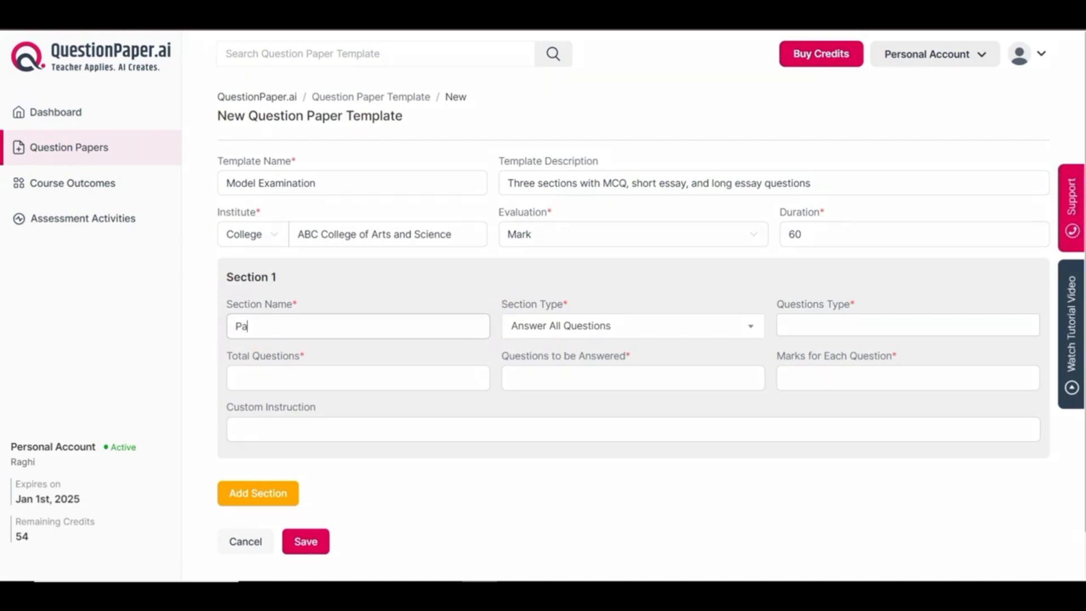
text(rt A)
click(633, 327)
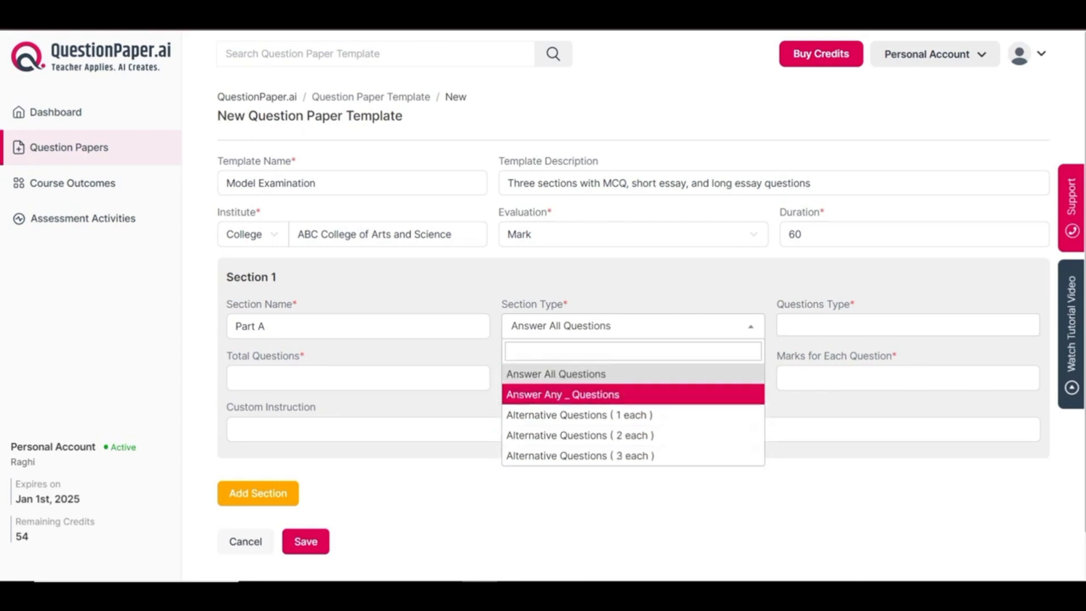
click(606, 374)
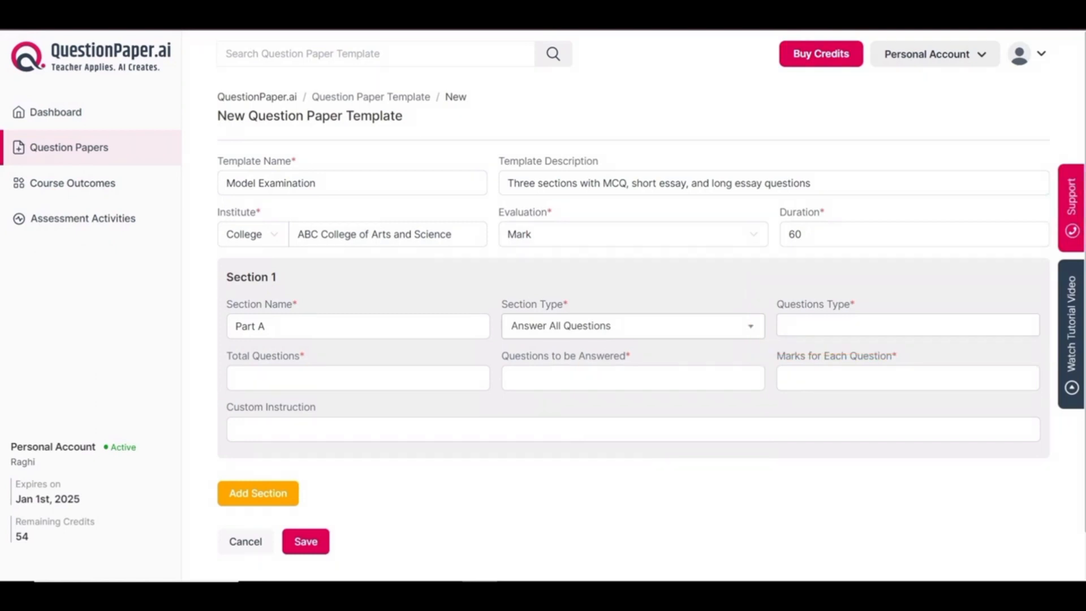
Look through the available question types for Section 1 and set it to Multiple Choice Questions
click(908, 325)
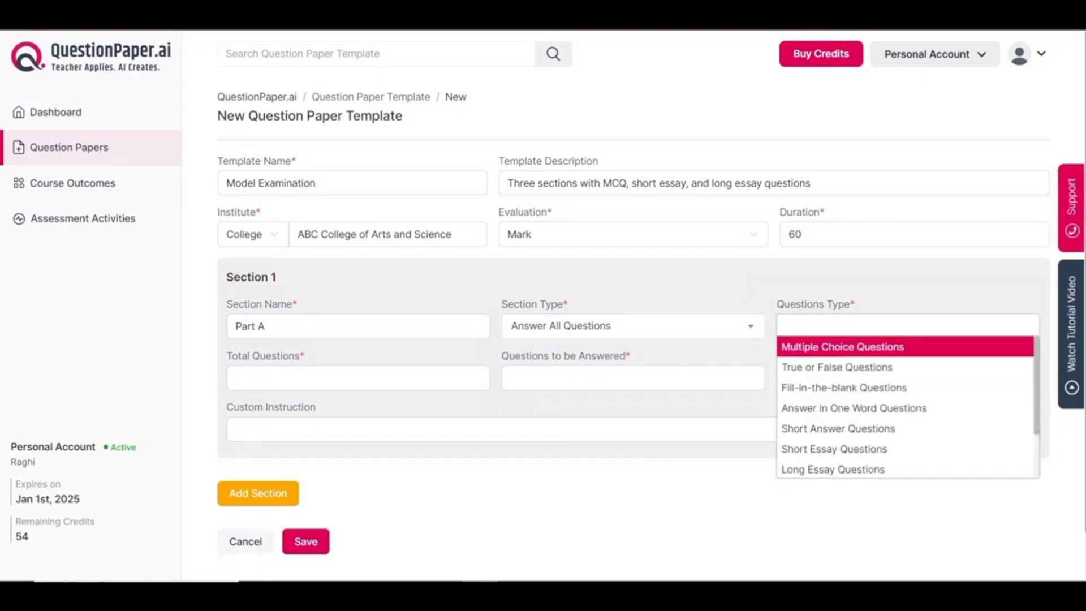
key(Down)
key(Down)
key(Down)
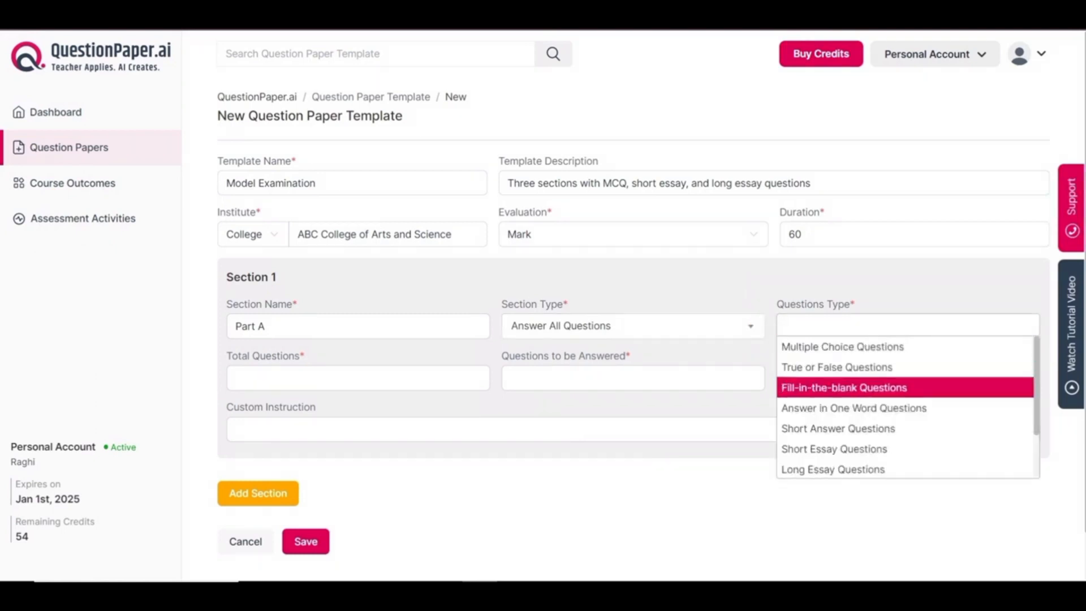
key(Down)
key(Down)
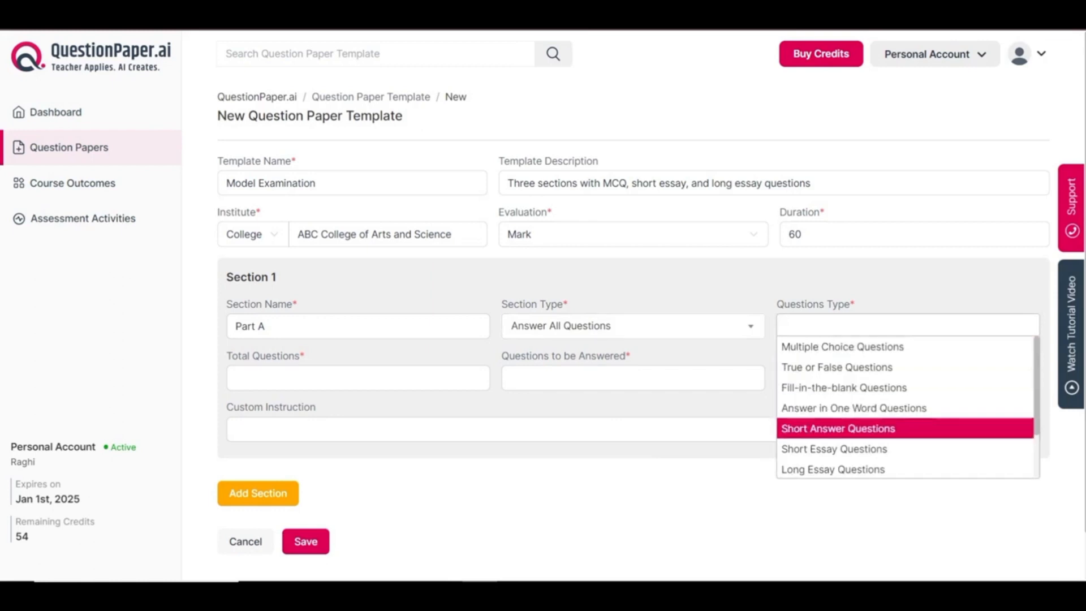
key(Down)
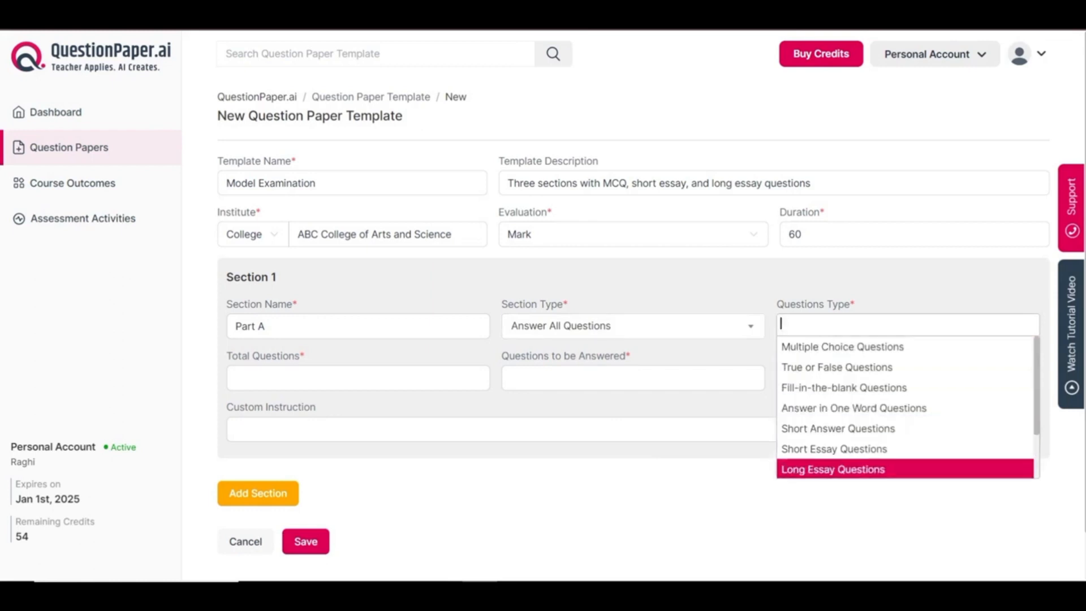
key(Down)
key(Down)
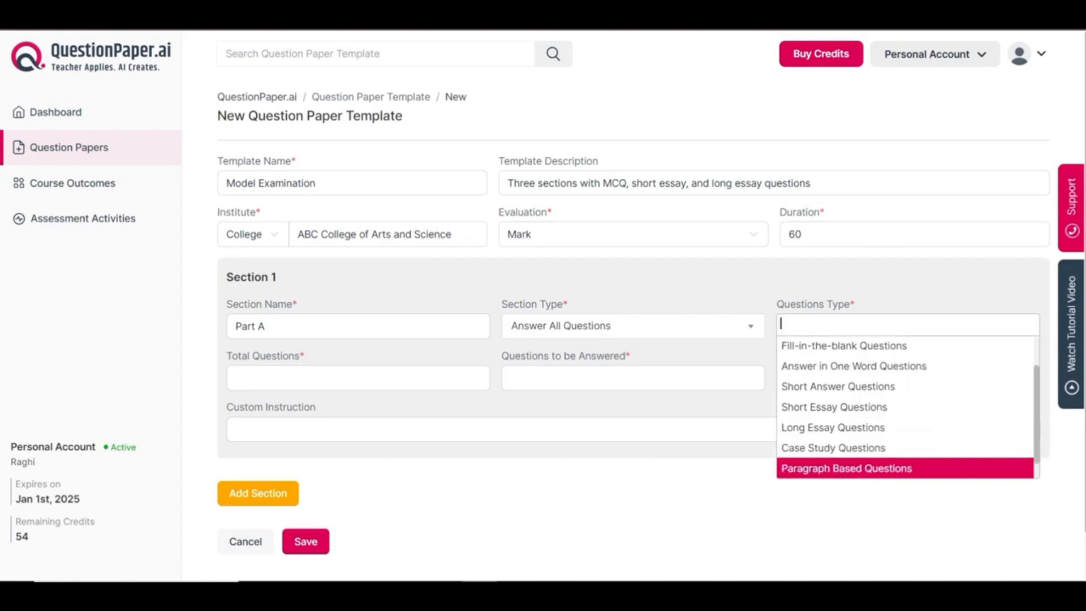
key(Down)
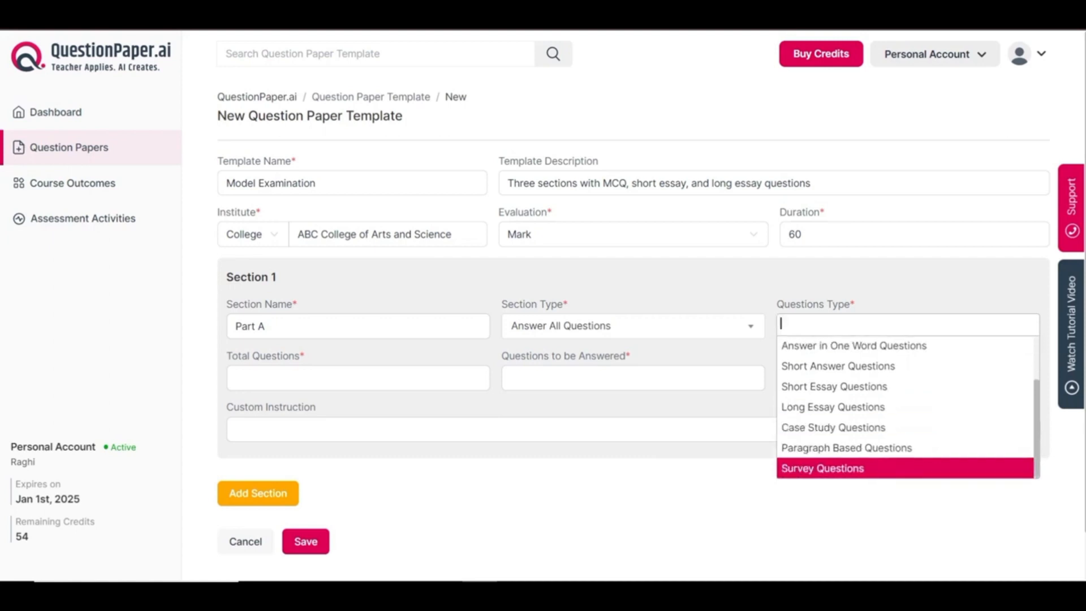
key(Up)
scroll(906, 386, up, 2)
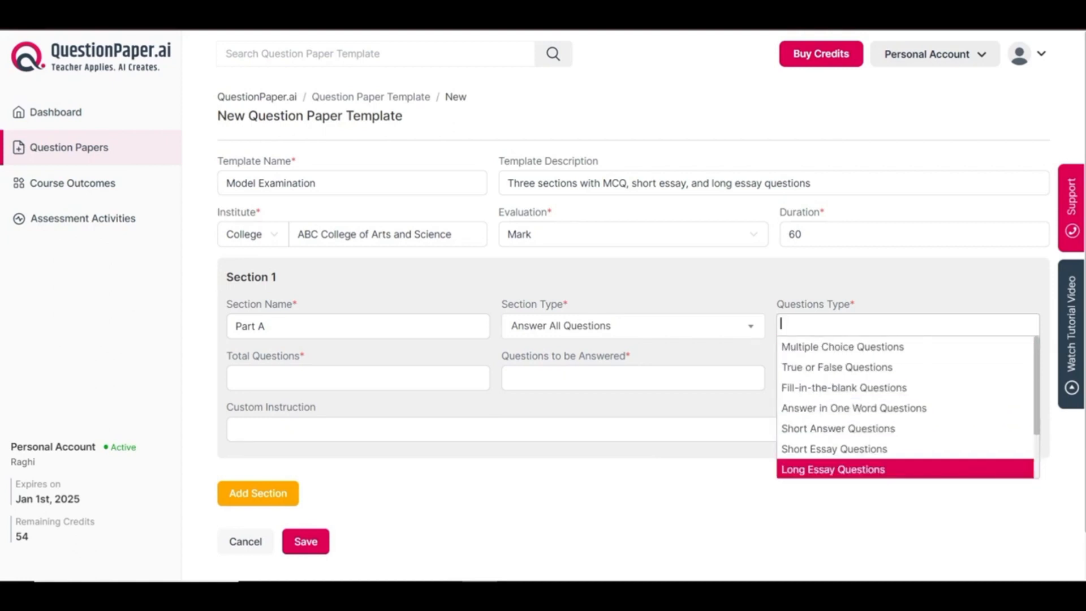
click(843, 346)
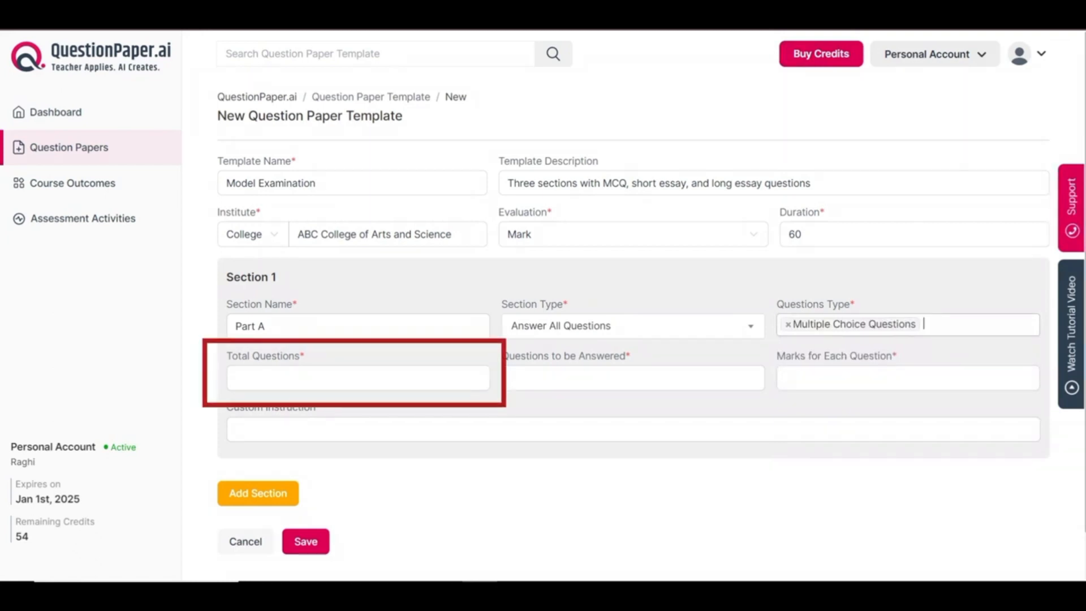
Give Section 1 10 questions, 10 to be answered, 1 mark each, and the instruction "सभी प्रश्नों का उत्तर दें। प्रत्येक प्रश्न 1 मार्क का है।"
click(358, 378)
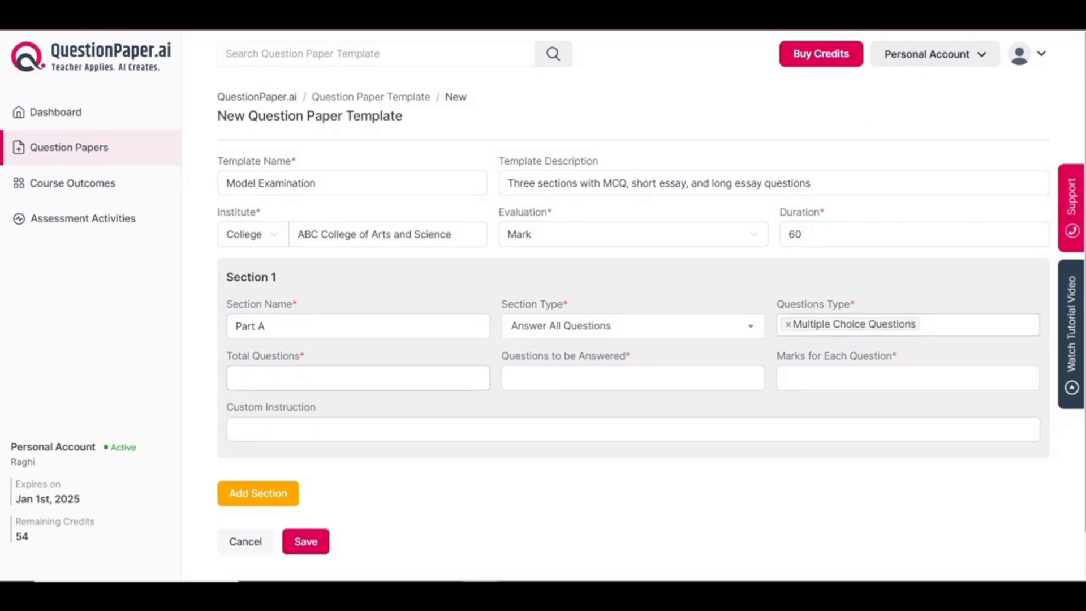
text(10)
click(633, 378)
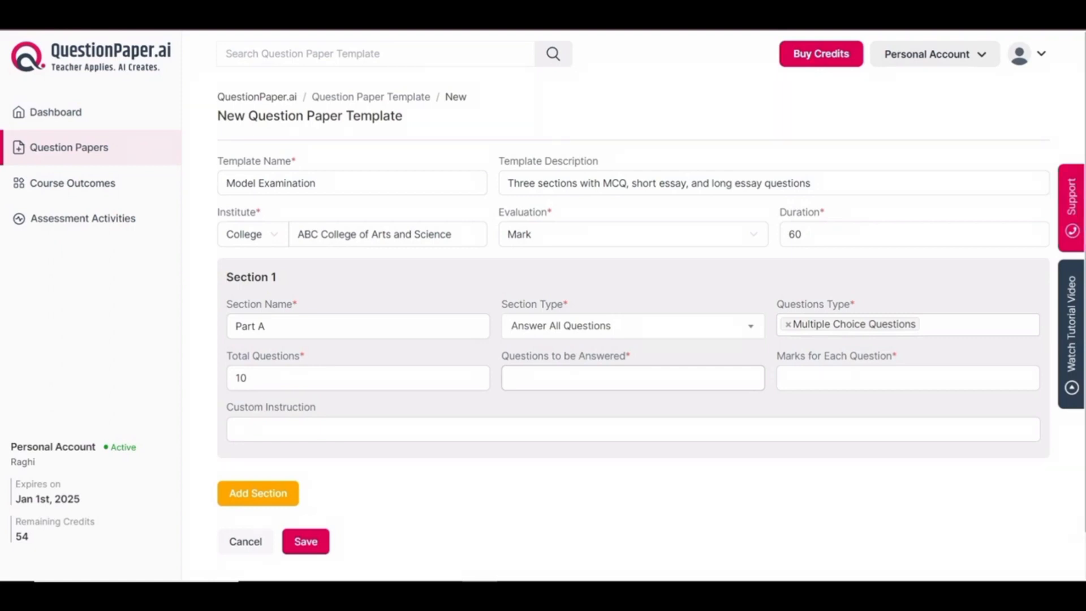
text(10)
click(786, 378)
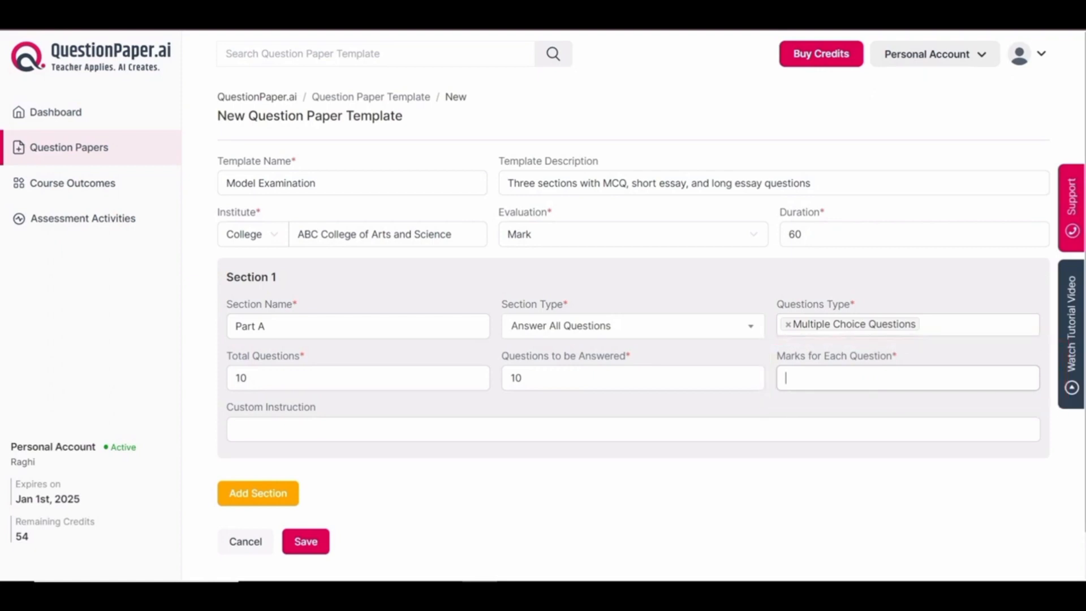
text(1)
click(236, 429)
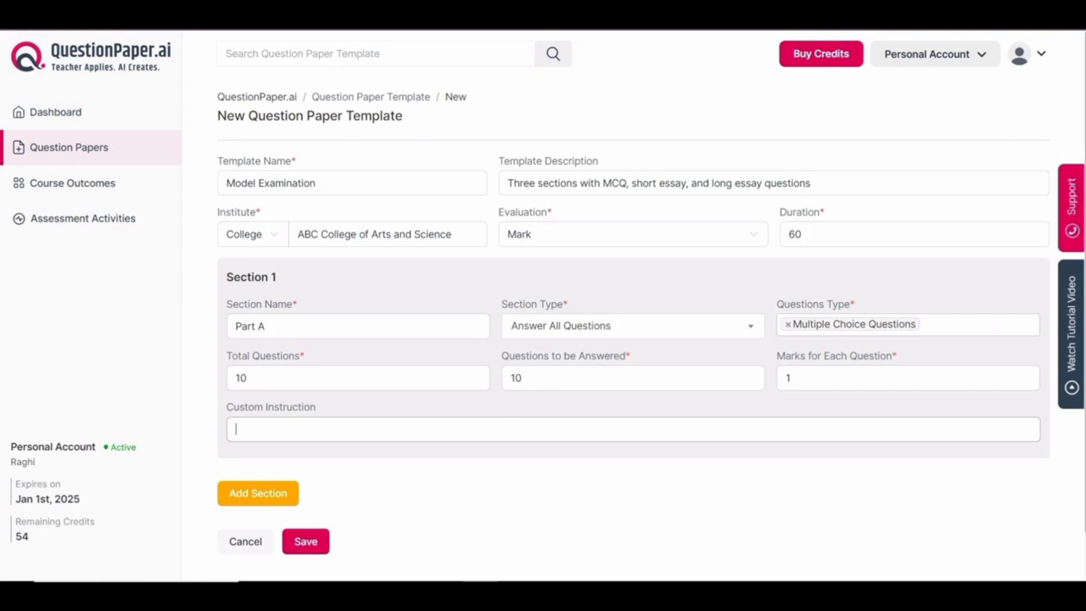
text(सभी प्रश्नों का उत्तर दें। प्रत्येक प्रश्न 1 मार्क का है।)
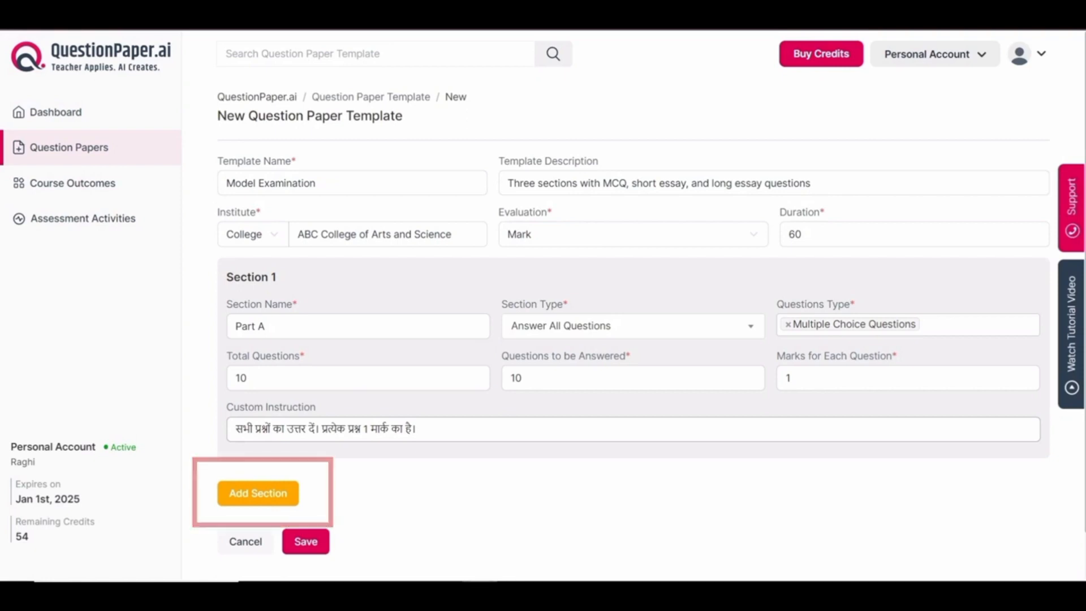
Add a second section named "Part B" with section type Answer Any _ Questions and question type Short Essay Questions
click(258, 493)
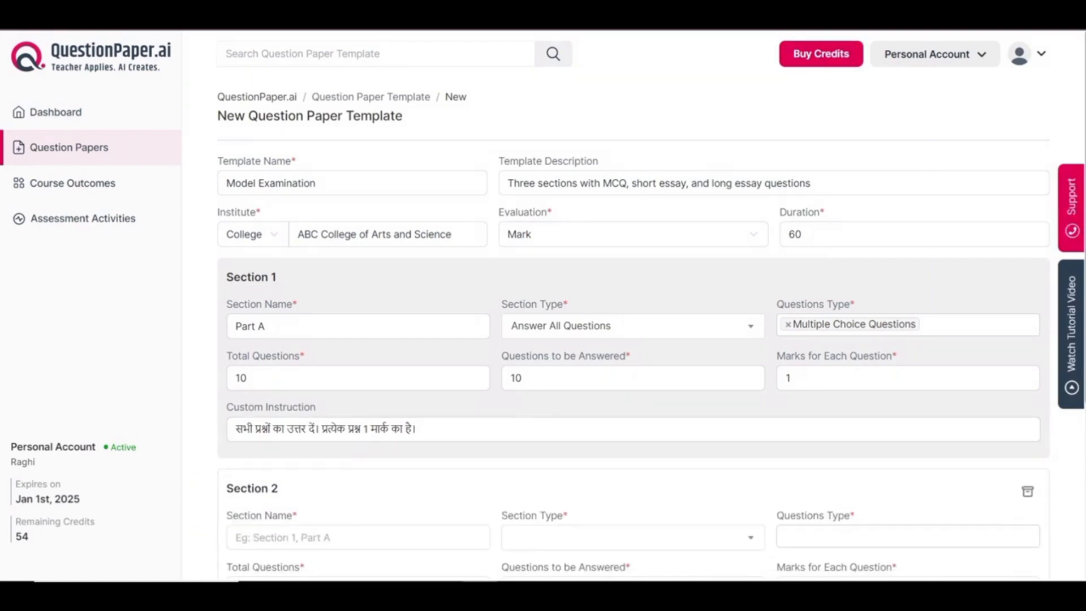
scroll(634, 340, down, 5)
click(358, 282)
text(Part B)
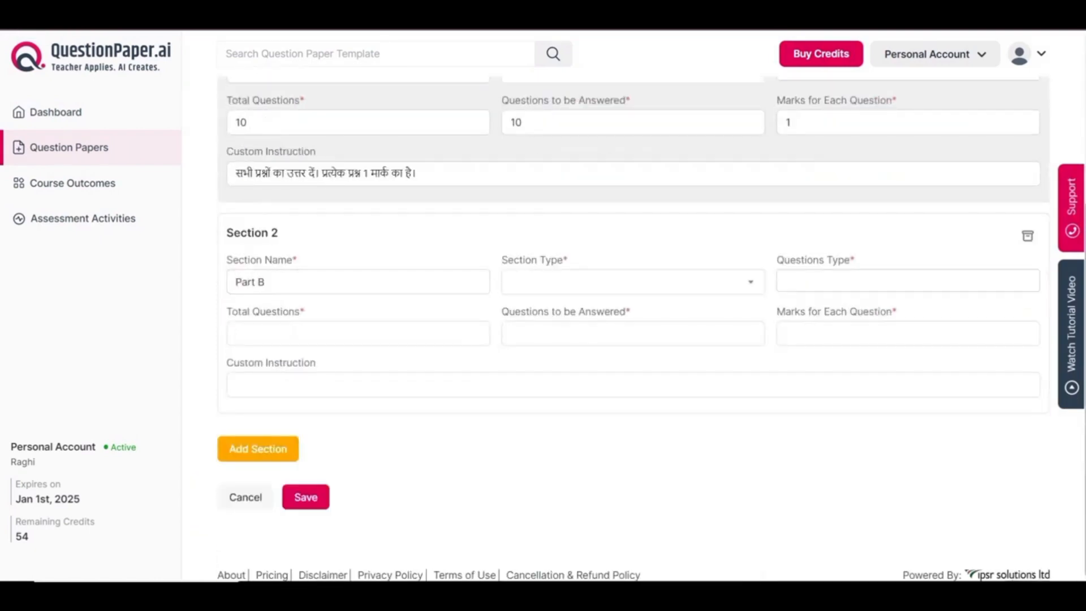
click(633, 281)
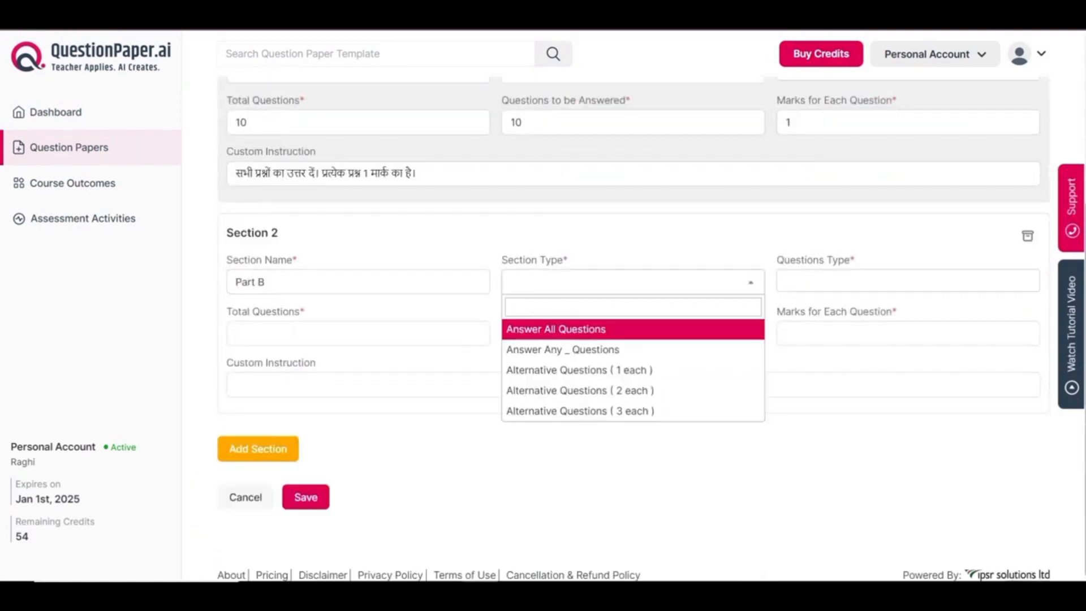
click(633, 350)
click(908, 281)
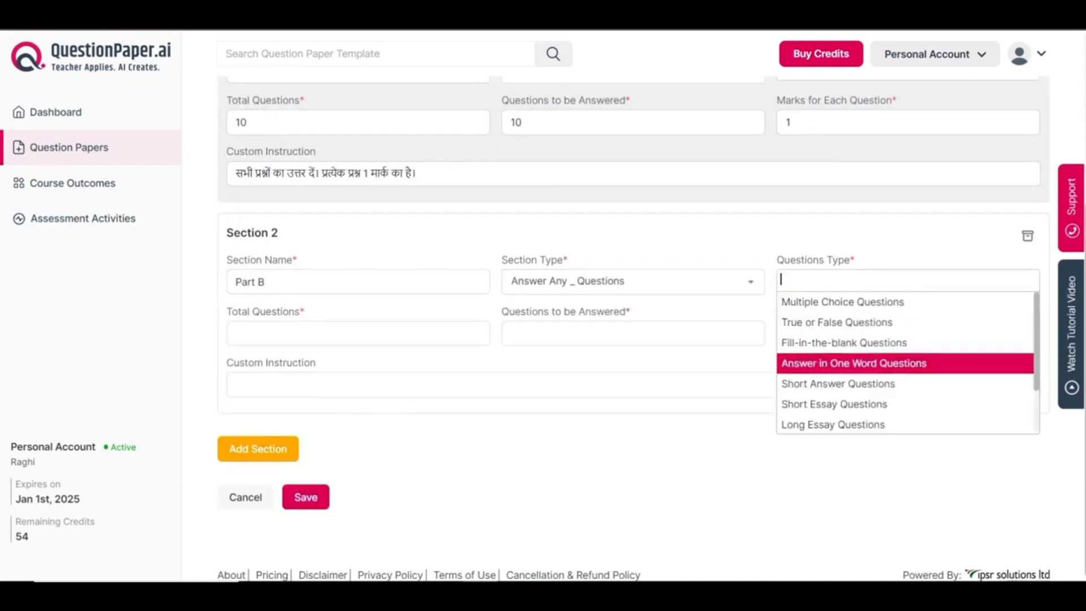
click(905, 404)
Give Section 2 10 questions, 5 to be answered, 5 marks each, and the instruction "पाँच सवालों का जवाब दें। प्रत्येक प्रश्न 5 अंकों का है।"
click(359, 333)
text(10)
click(633, 333)
text(5)
click(908, 334)
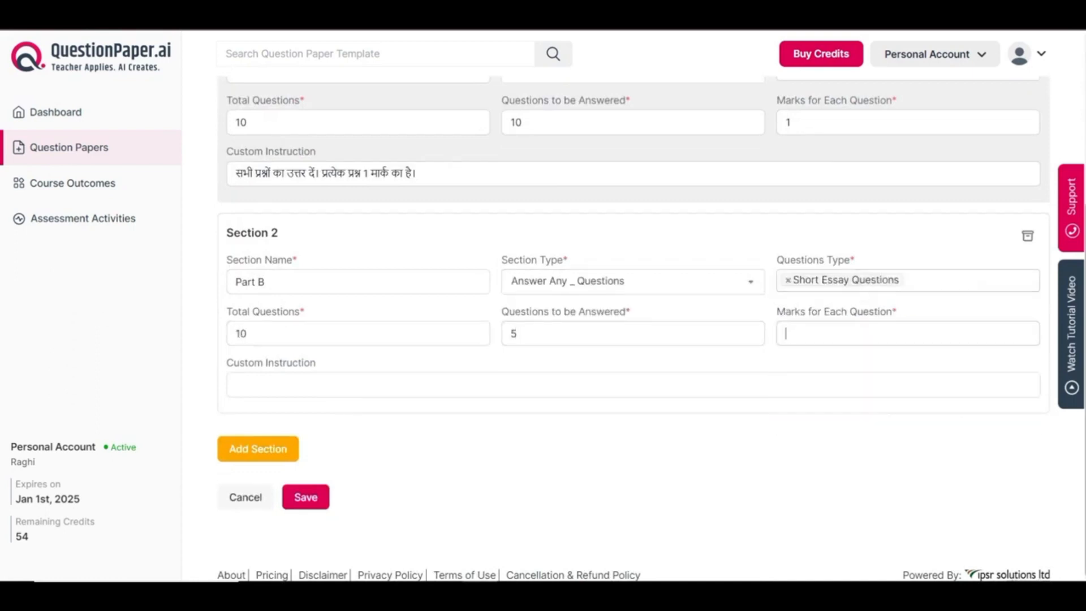
text(5)
click(634, 385)
text(पाँच सवालों का जवाब दें। प्रत्येक प्रश्न 5 अंकों का है।)
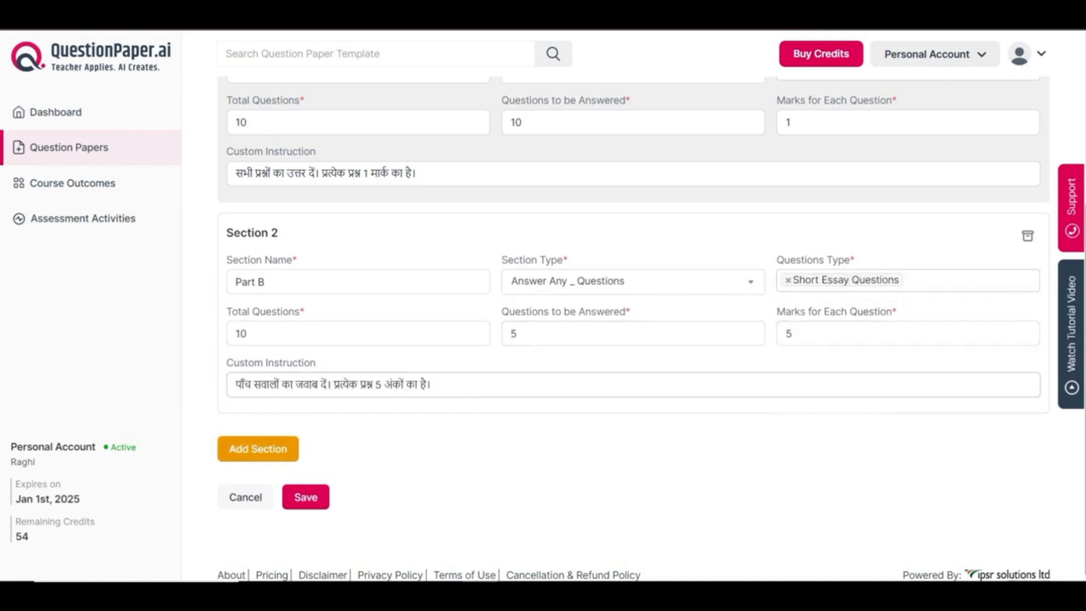
Add a third section named "Part C" with the section type Alternative Questions ( 1 each )
click(258, 449)
scroll(633, 328, down, 1)
scroll(634, 328, down, 2)
click(359, 351)
text(Part)
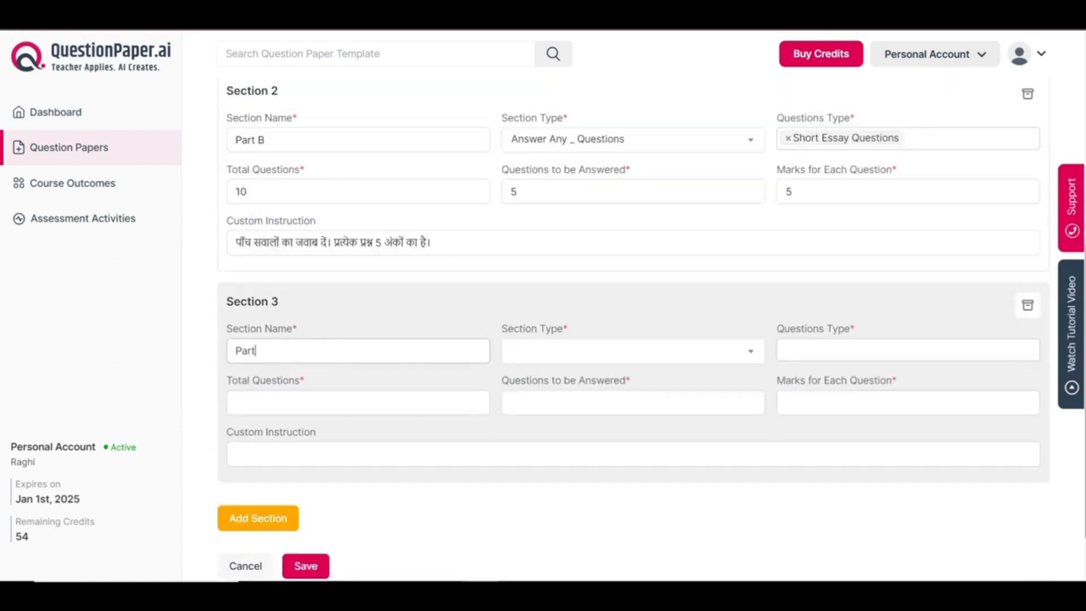
text( C)
key(Tab)
key(Down)
key(Down)
key(Return)
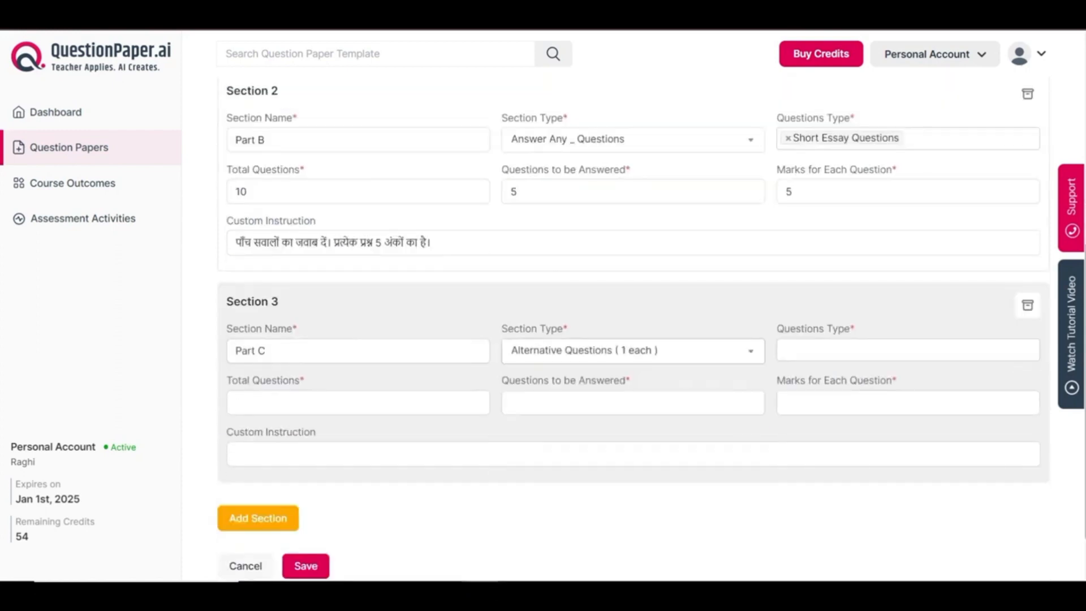
Set Section 3's question type to Long Essay Questions
key(Tab)
key(Down)
key(Down)
key(Down)
key(Down)
key(Down)
key(Down)
key(Return)
Set Section 3 to 10 total questions, 5 questions to be answered and 10 marks for each question
key(Tab)
text(10)
key(Tab)
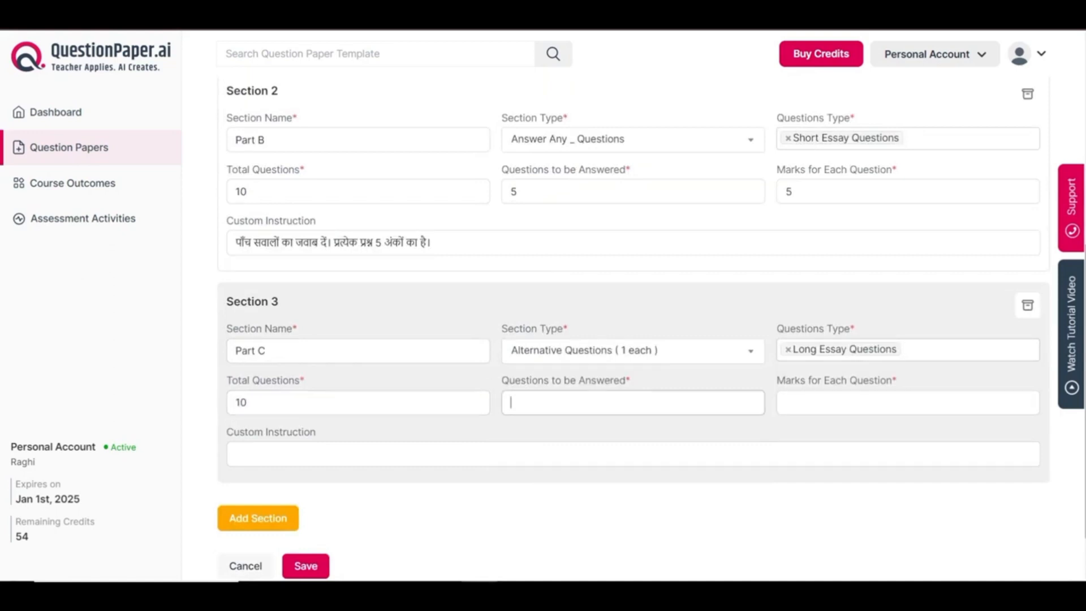
text(5)
key(Tab)
text(10)
key(Tab)
Enter Section 3's custom instruction "पाँच सवालों का जवाब दें। प्रत्येक प्रश्न 10 अंकों का है।" and save the template
text(पाँच सवालों का जवाब दें। प्रत्येक प्रश्न 5 अंकों का है।)
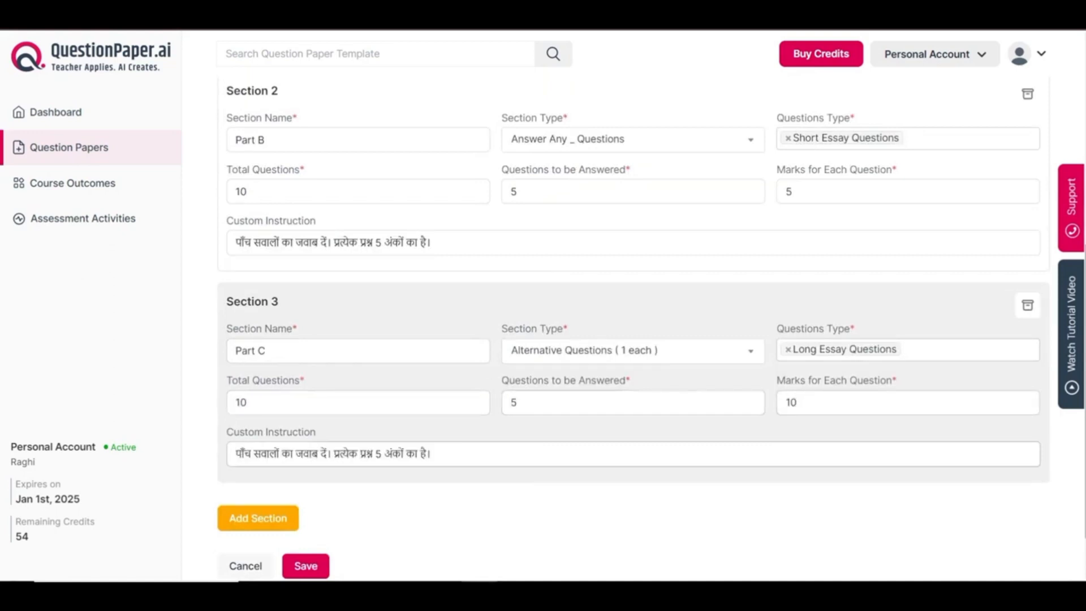
click(381, 454)
key(BackSpace)
text(10)
scroll(634, 317, down, 1)
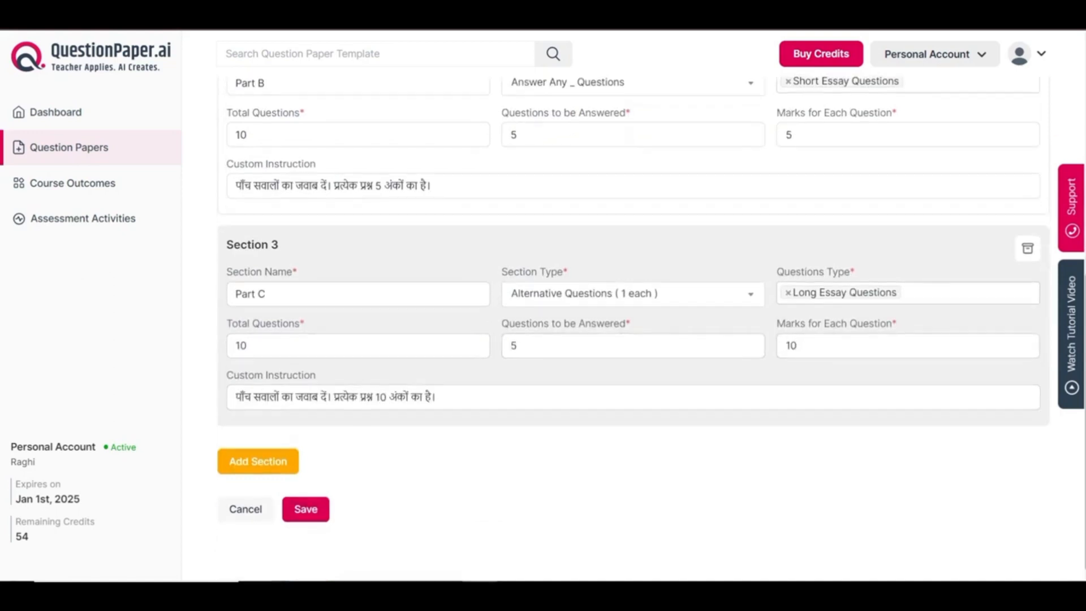
click(306, 510)
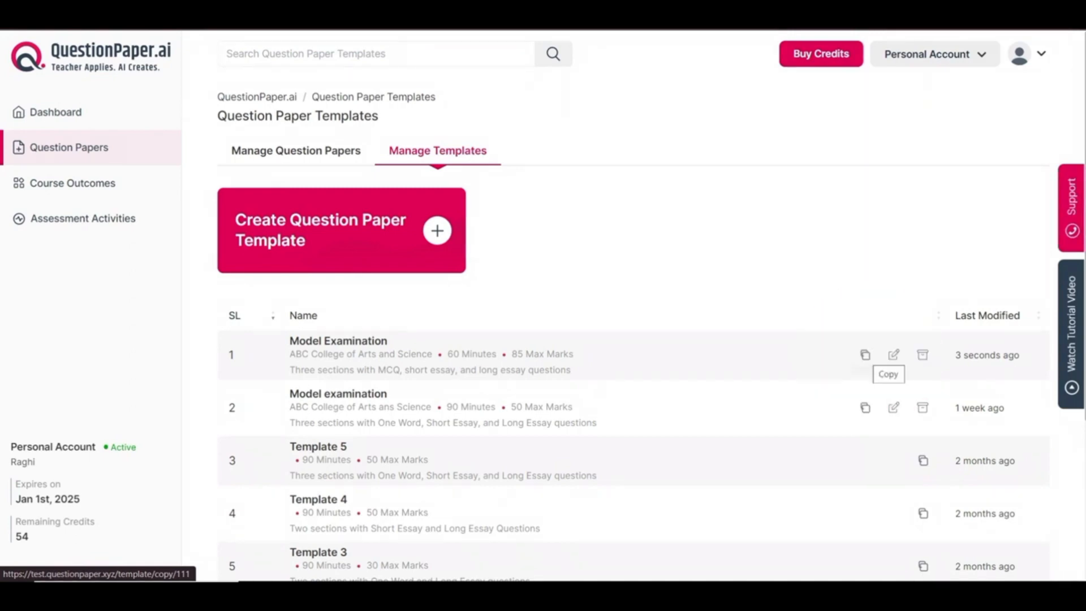
Open the 60-minute Model Examination template for editing, review its sections and update it
click(894, 354)
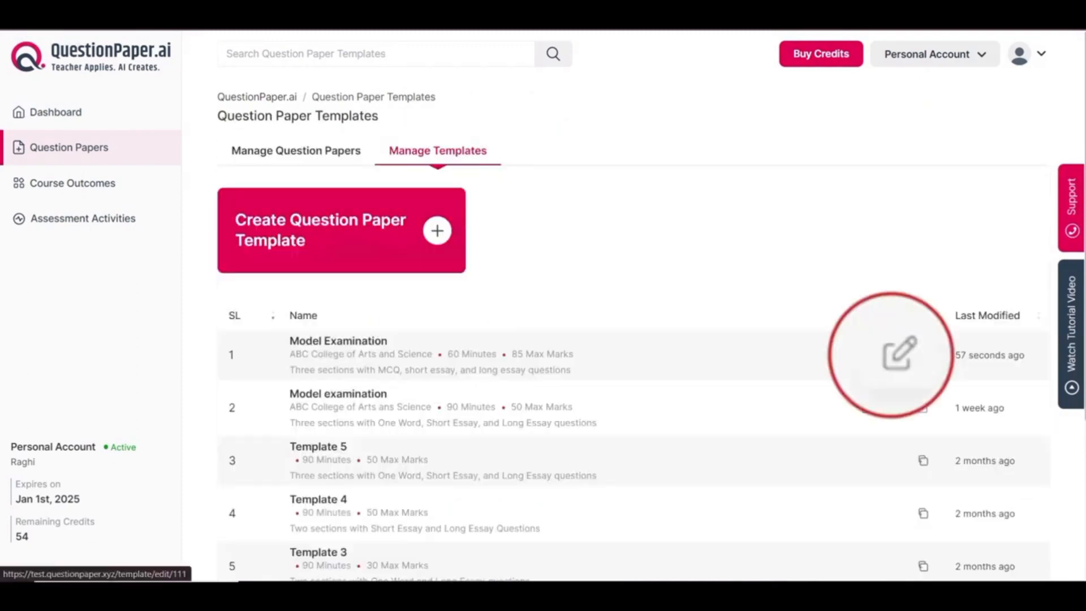
click(894, 355)
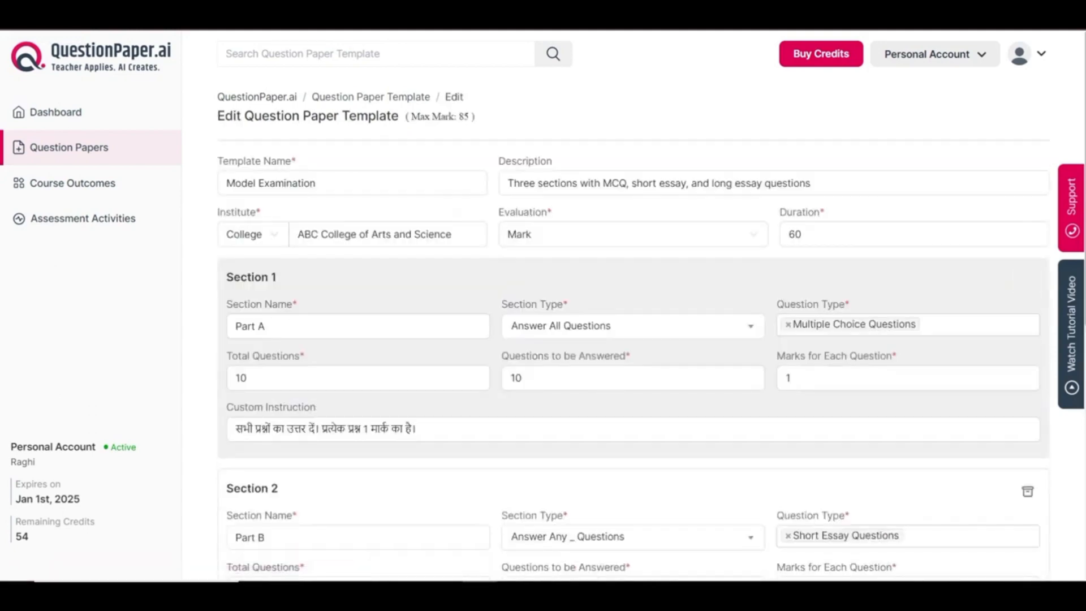
scroll(633, 329, down, 8)
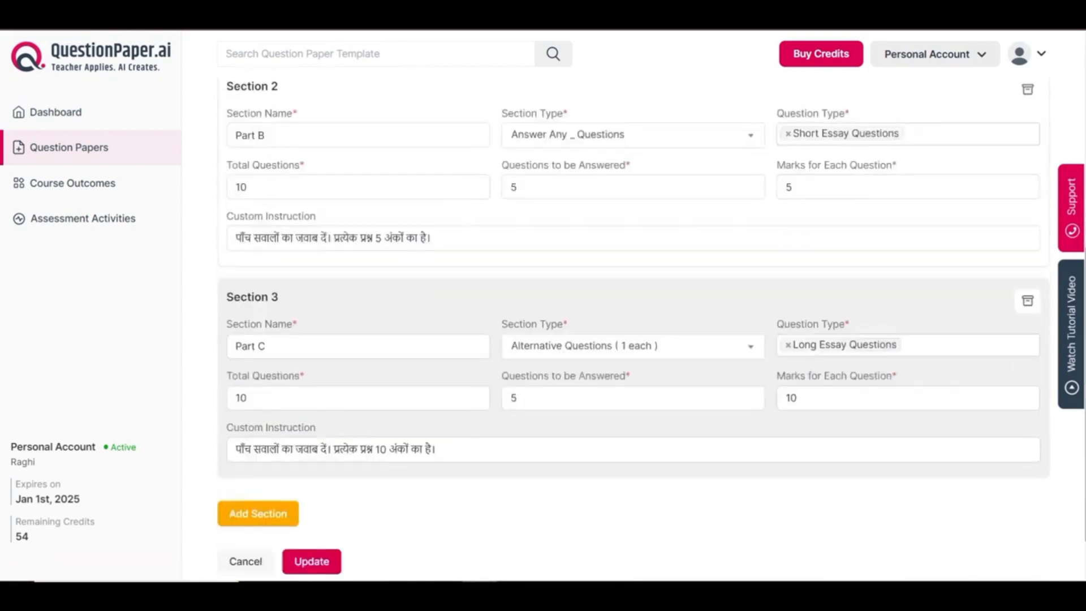
click(311, 489)
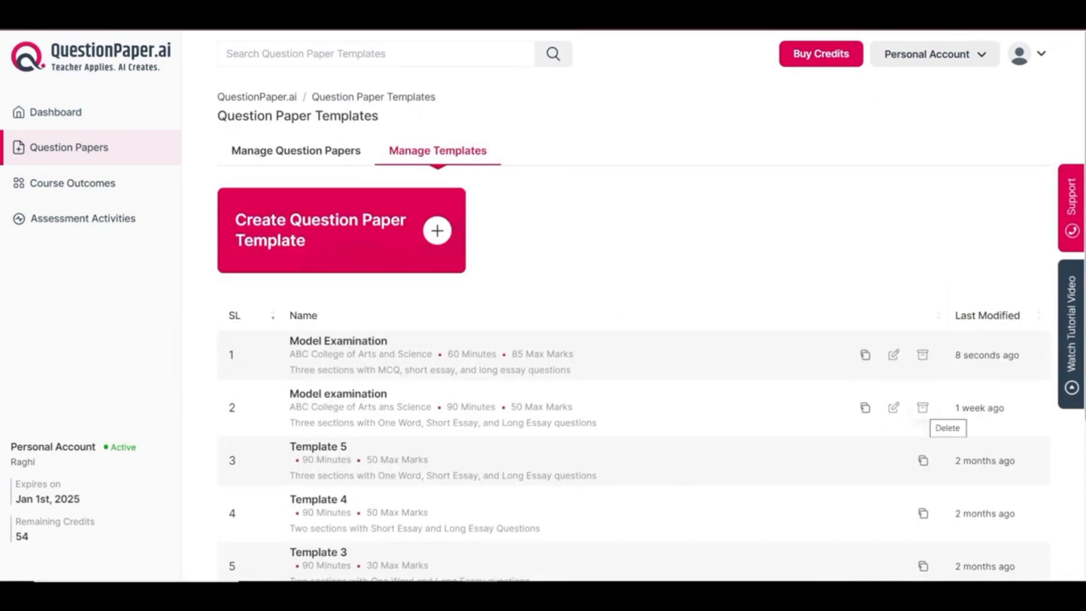
Request deletion of the 90-minute Model examination template and cancel it at the confirmation
click(923, 407)
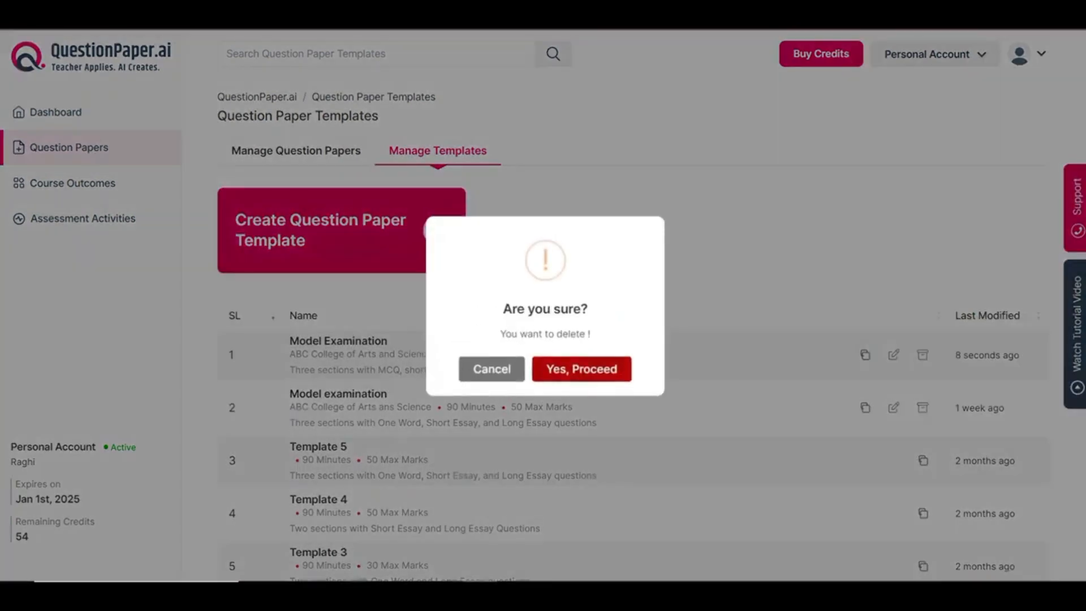
click(492, 369)
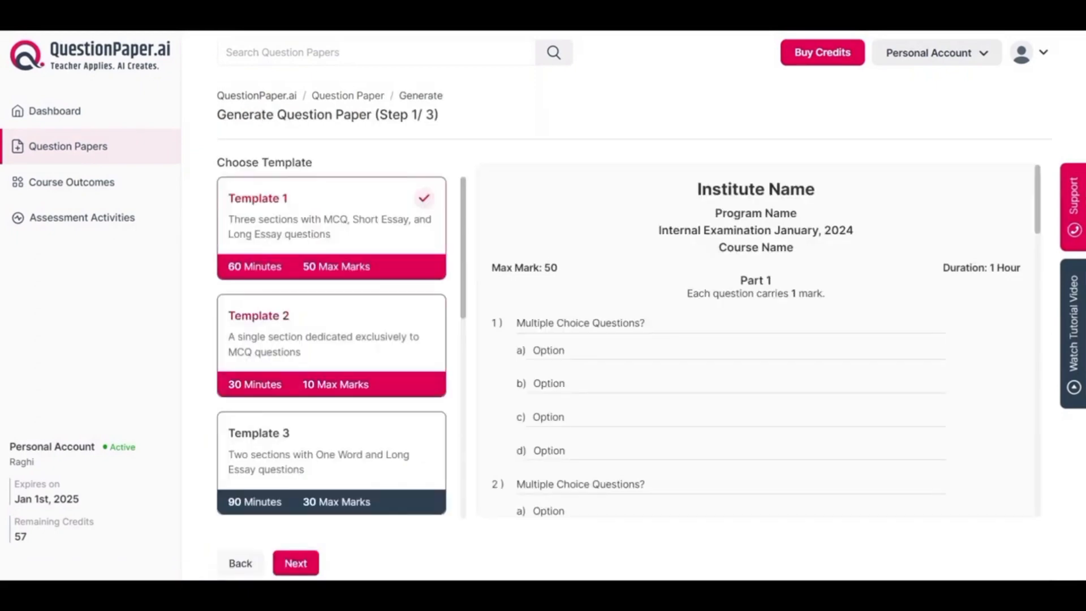
Choose Template 3 for a new question paper and set the exam name to "Model Exam"
click(332, 453)
click(288, 564)
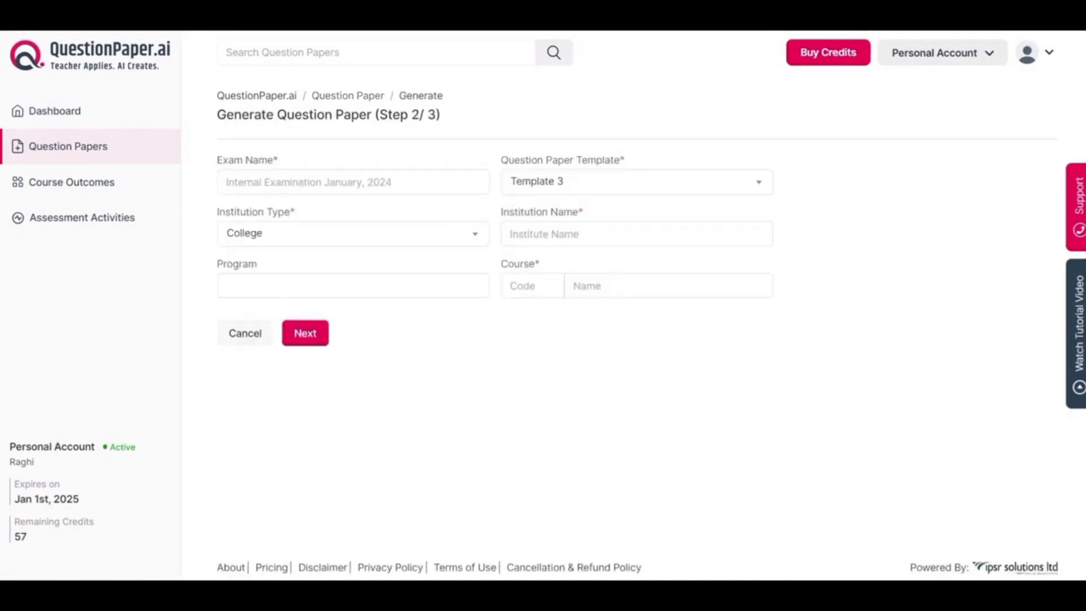
click(353, 182)
text(Model Exam)
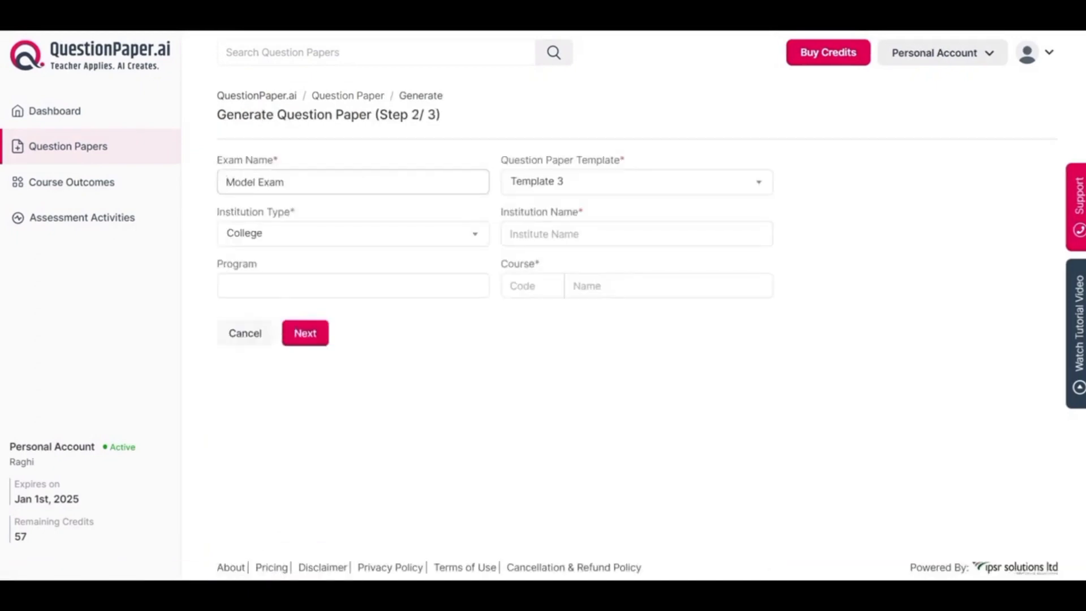
Set the institution name to "ABC College of Arts and Science" and the program to "BCA"
click(637, 234)
text(ABC college of )
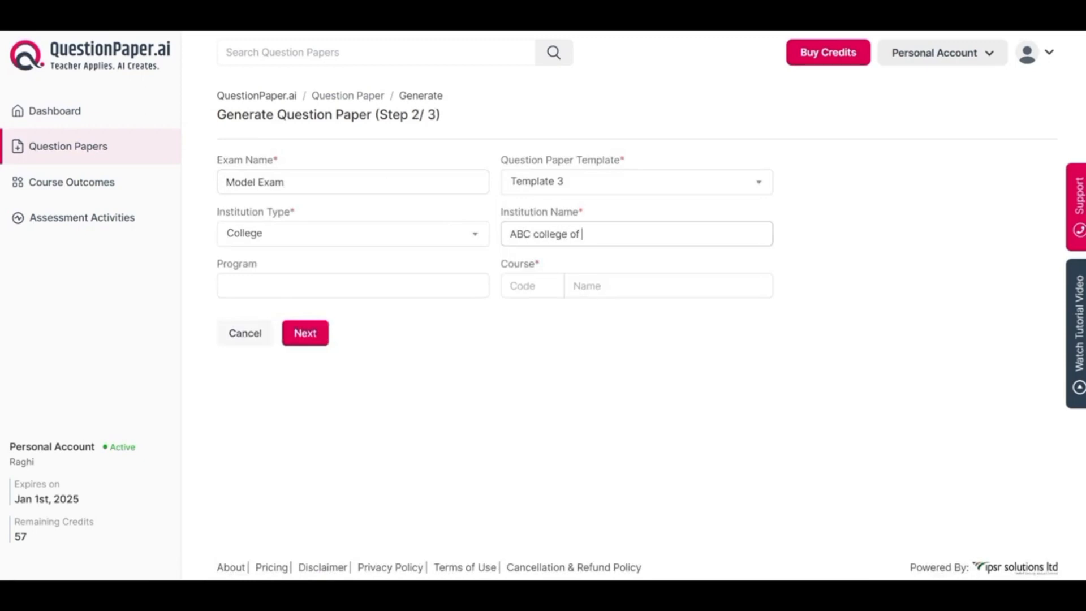
text(Arts and Science)
click(537, 234)
key(BackSpace)
text(C)
key(Tab)
text(BCA)
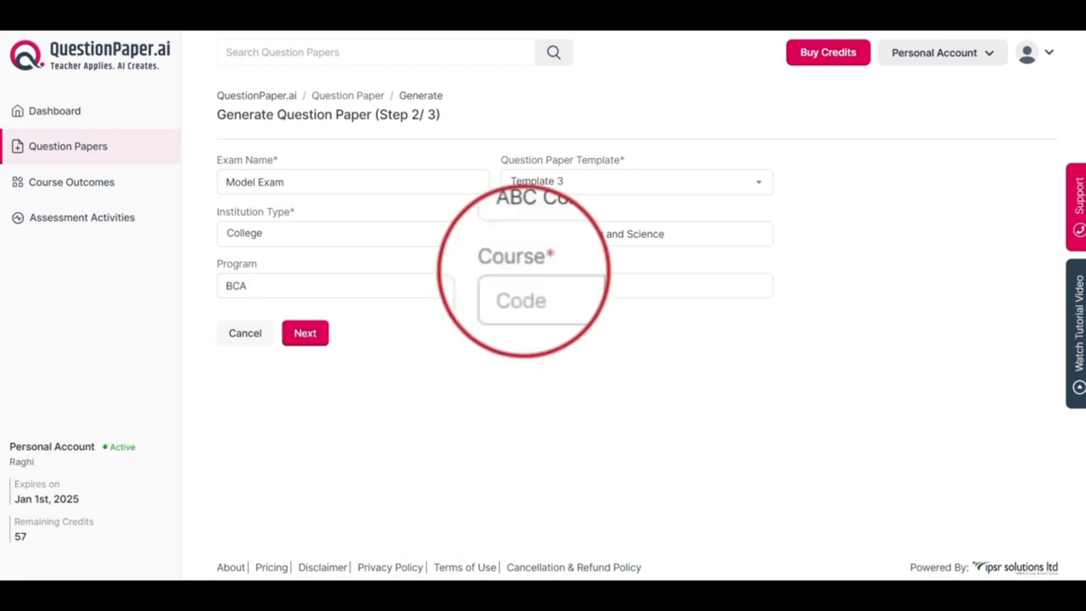
Set the course code to "UBC2107" and the course name to "DISCRETE MATHEMATICS", and continue to the next stage
text(UBC2107)
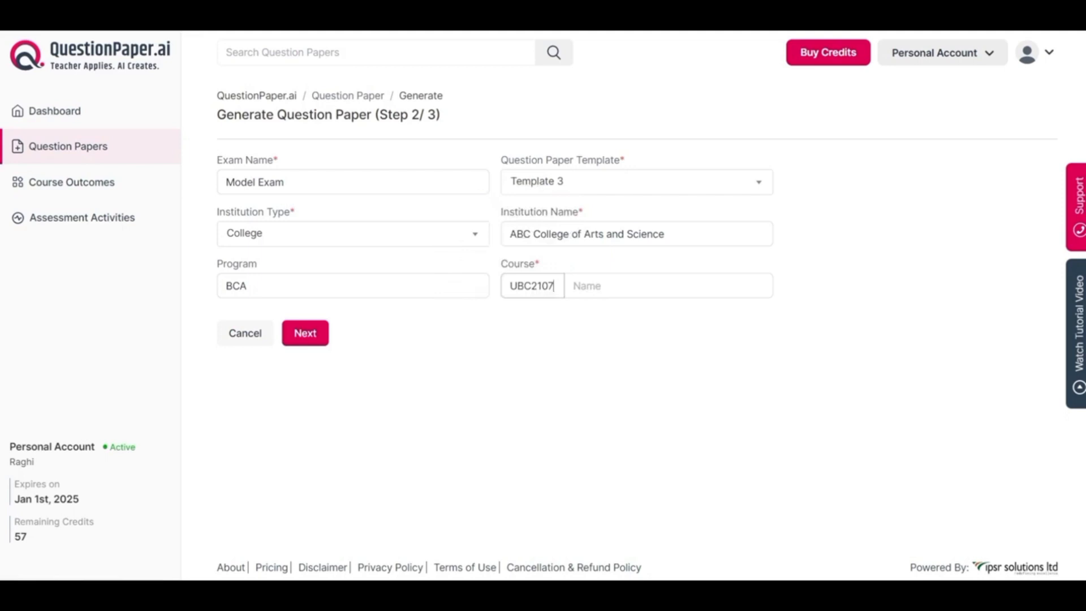
click(636, 286)
text(DISCRETE MATHEMATICS)
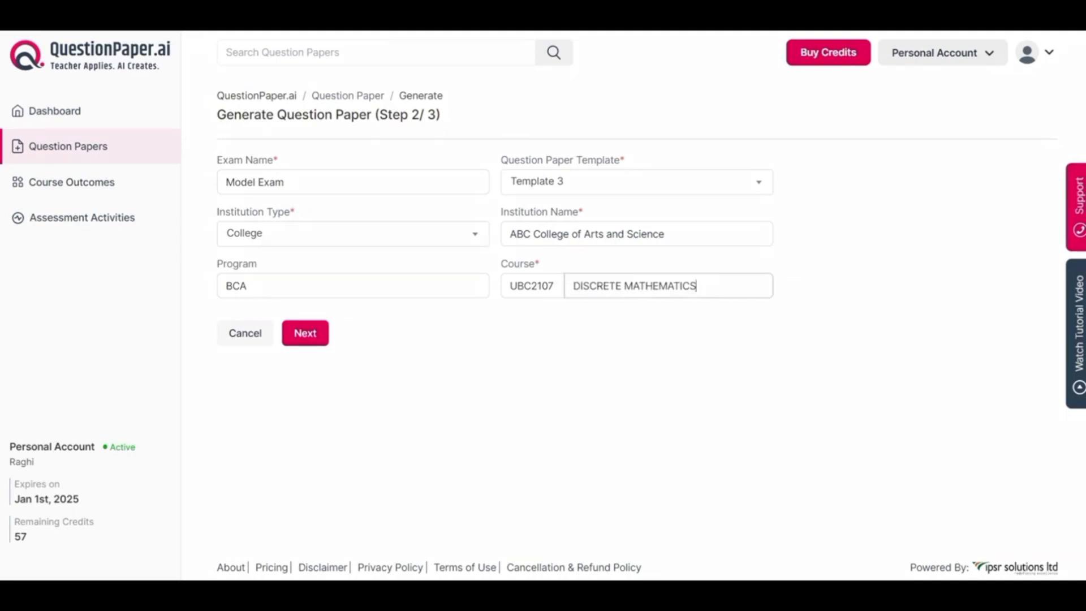
click(306, 333)
Paste the graphs and algorithms syllabus as the topic, generate the question paper instantly and review its questions
click(495, 289)
key(ctrl+v)
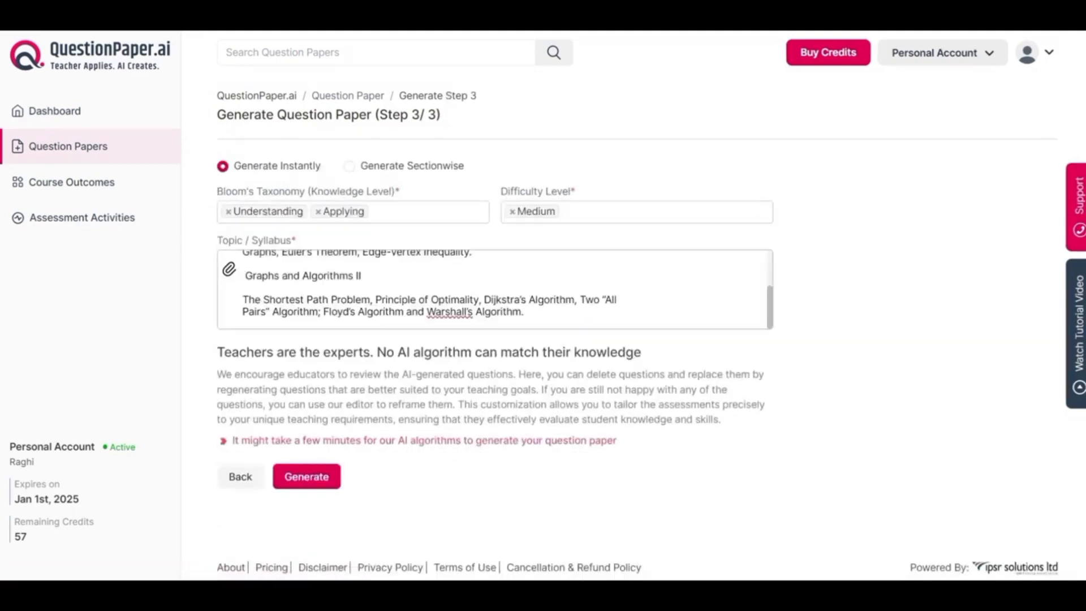
click(307, 477)
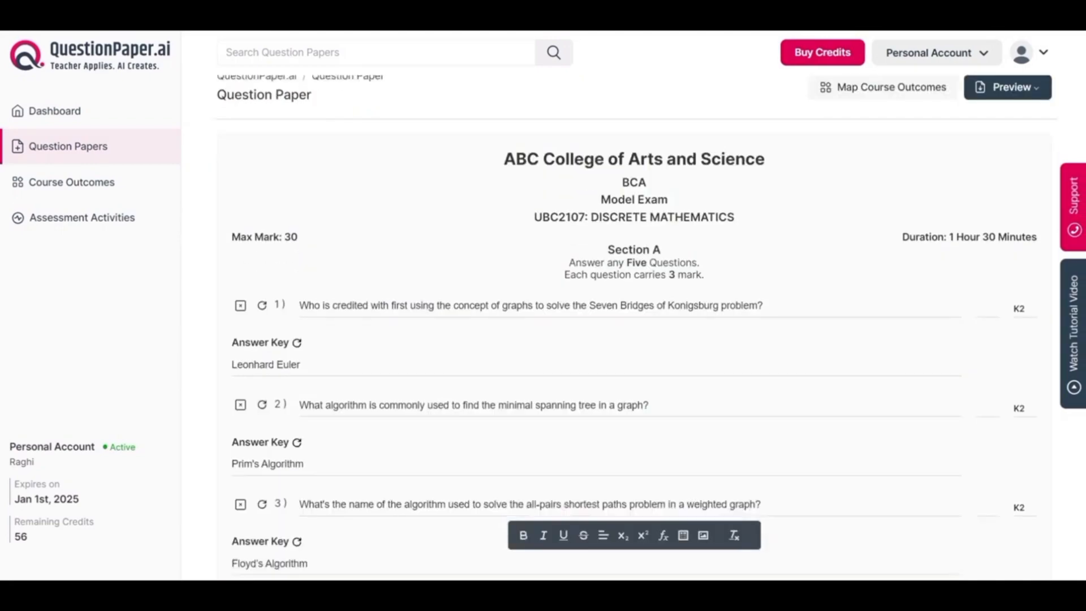
scroll(633, 351, down, 18)
scroll(634, 350, up, 18)
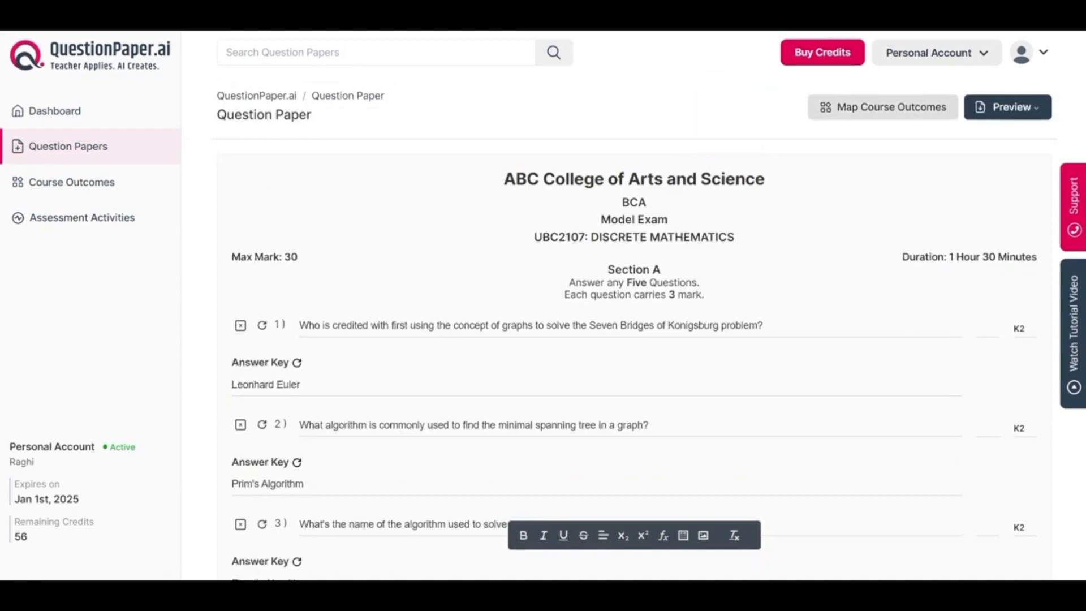
Open the course outcome mapping, set question 1's CO 1 to 1 and question 2's CO 2 to 2, and map question 3 to CO 2
click(883, 107)
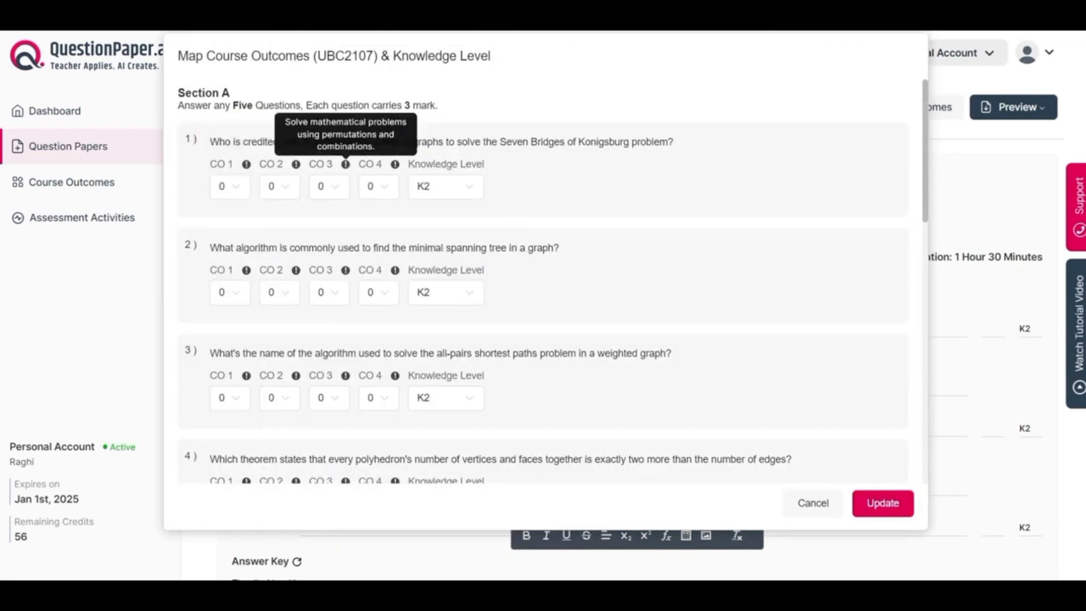
click(229, 187)
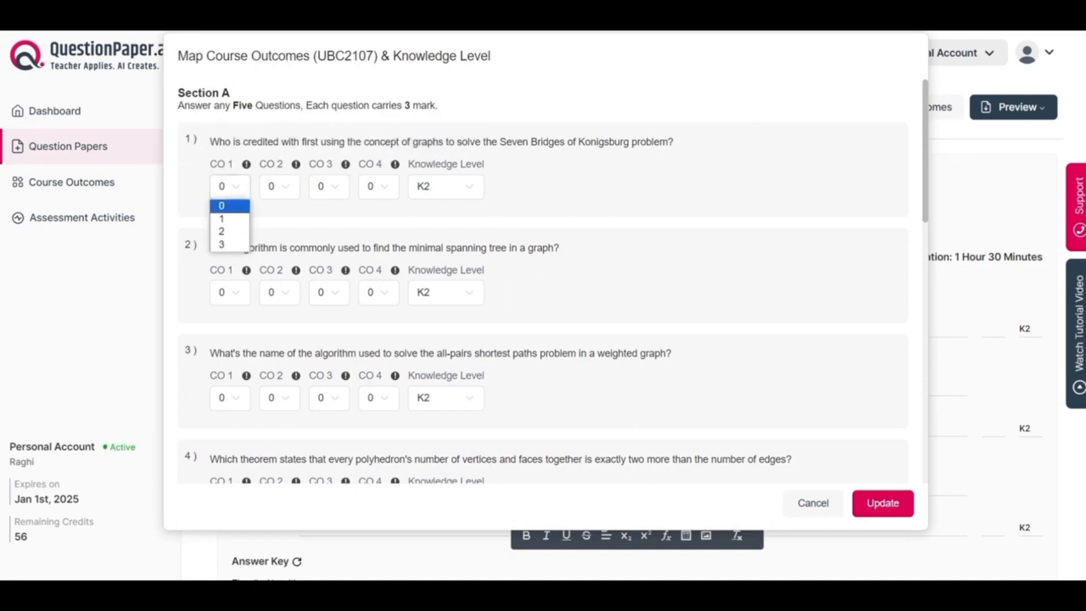
click(227, 219)
click(279, 292)
click(280, 338)
Set CO 1 to 1 for question 5 and CO 3 to 1 for questions 4 and 6
scroll(544, 283, down, 5)
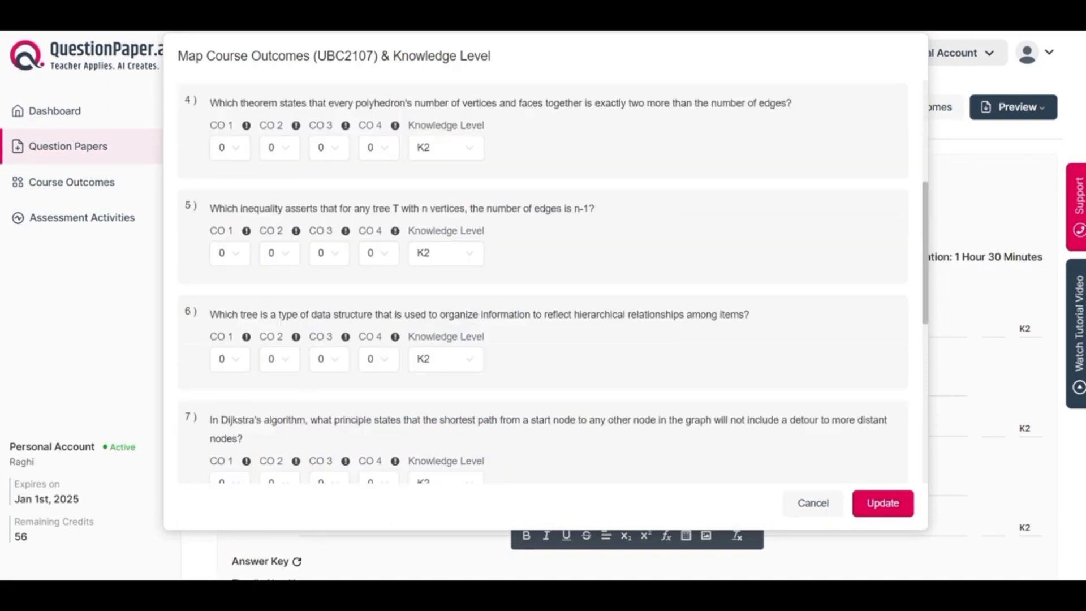
click(230, 253)
click(227, 285)
click(329, 148)
click(321, 180)
click(329, 359)
click(322, 392)
Set CO 1 to 1 for question 7 and CO 2 to 2 for question 8, and map question 9a to CO 4
scroll(543, 282, down, 6)
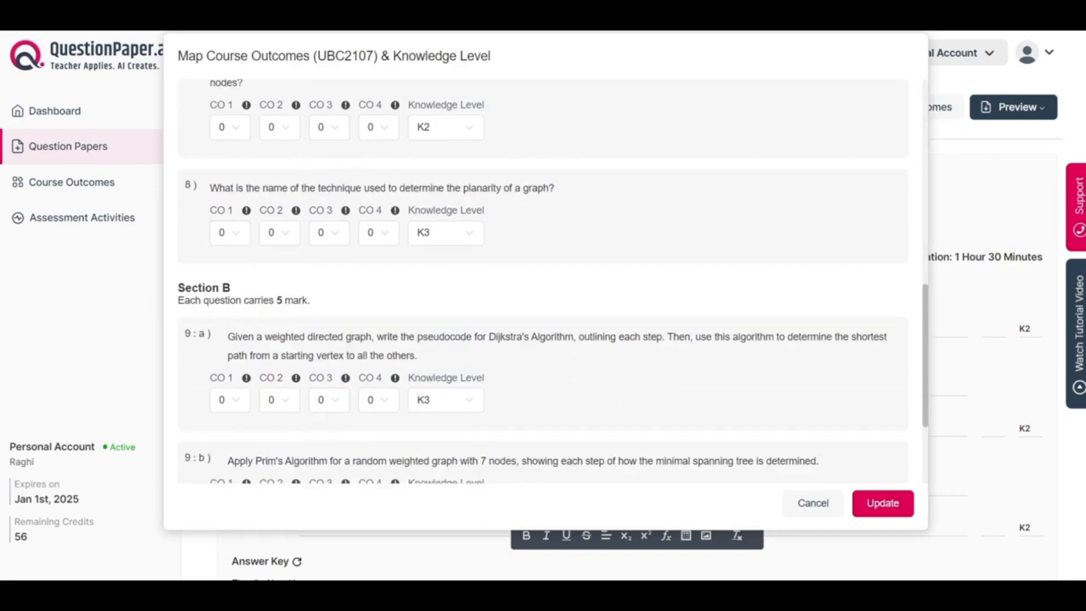
click(230, 127)
click(222, 159)
click(280, 233)
click(272, 277)
Set CO 2 to 1 for questions 9b and 10b and CO 3 to 1 for question 10a
scroll(543, 283, down, 6)
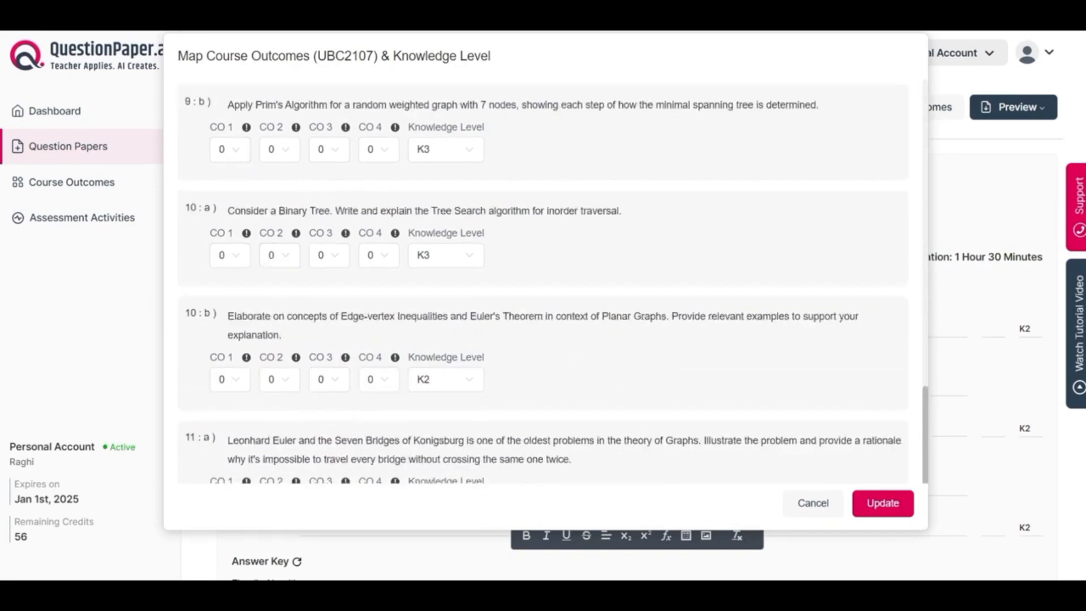
click(280, 149)
click(272, 181)
click(329, 255)
click(322, 288)
click(280, 379)
click(271, 411)
Set CO 3 to 1 for question 11a and CO 4 to 1 for question 11b
scroll(543, 283, down, 3)
click(329, 342)
click(321, 374)
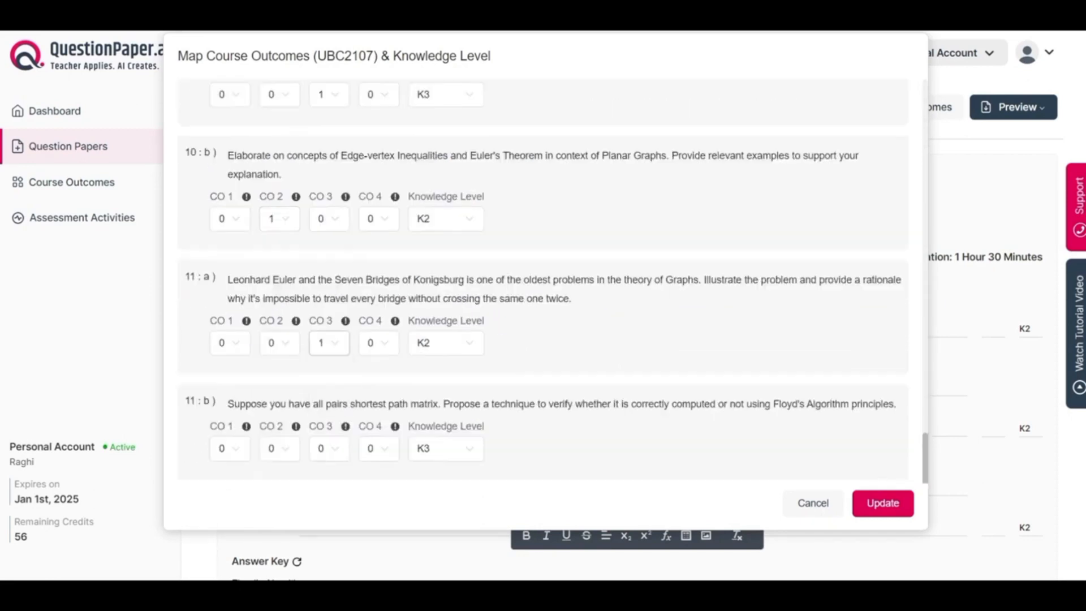
click(379, 448)
click(370, 480)
Set question 5's knowledge level to K4, update the mapping and review the outcome and knowledge codes across the paper
scroll(543, 283, up, 13)
click(446, 92)
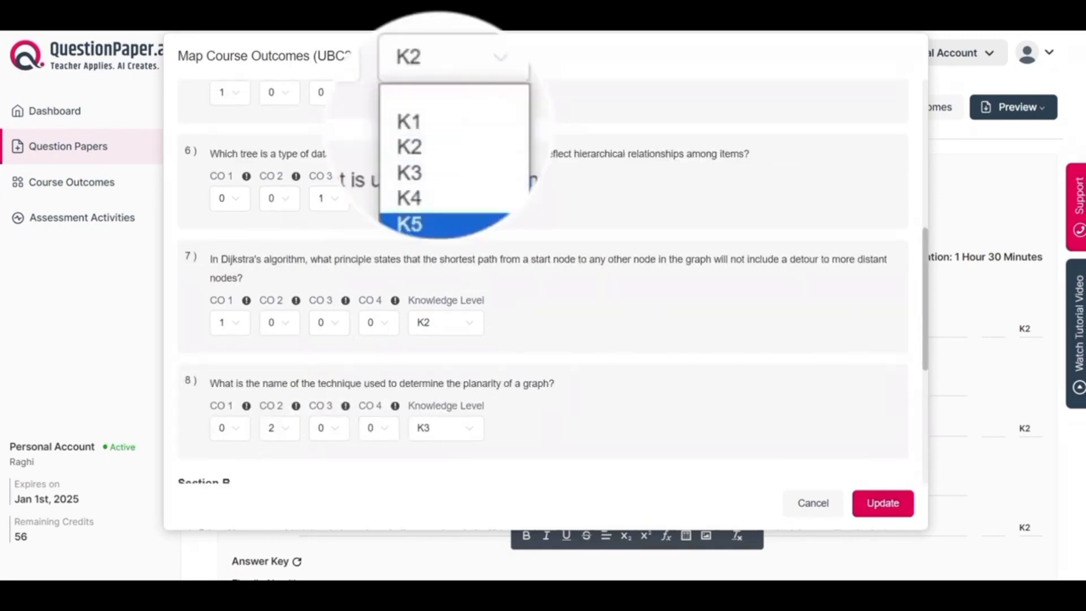
click(410, 198)
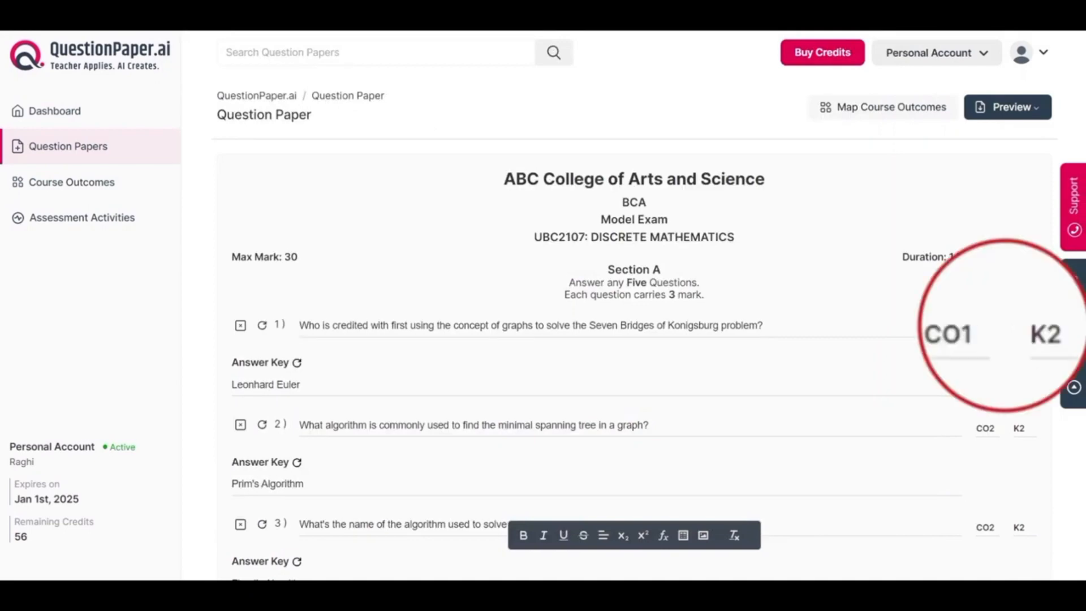
scroll(634, 328, down, 12)
scroll(634, 329, down, 6)
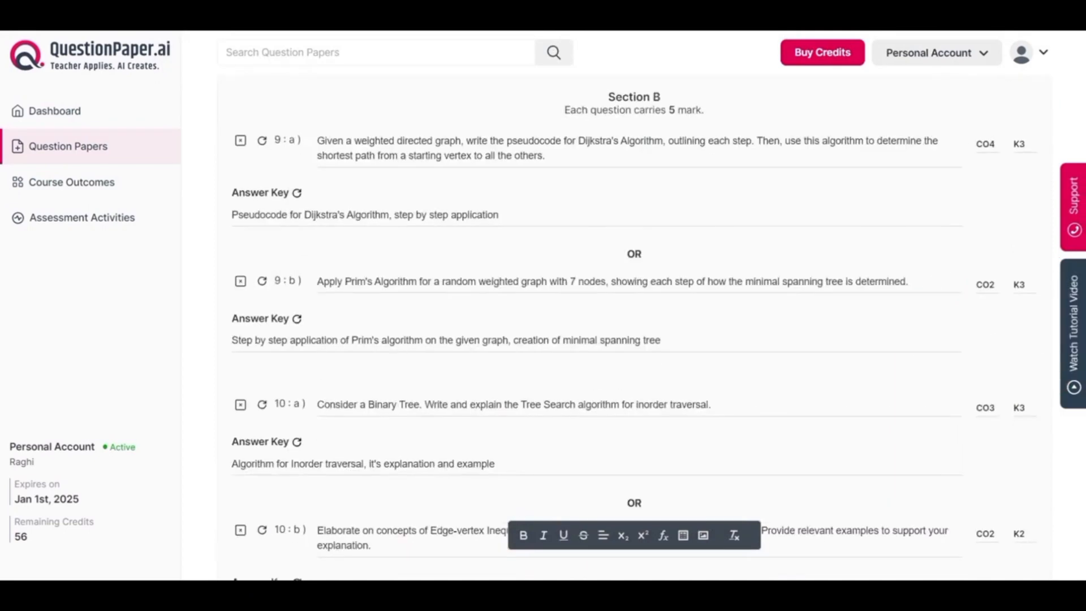
scroll(633, 328, down, 8)
scroll(634, 328, up, 10)
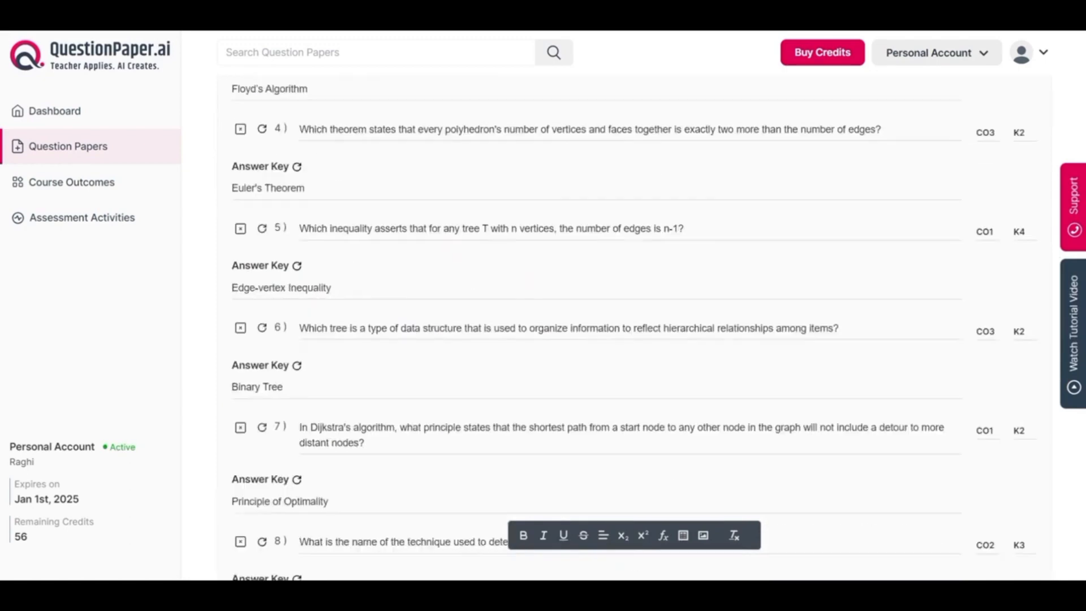
scroll(634, 328, up, 8)
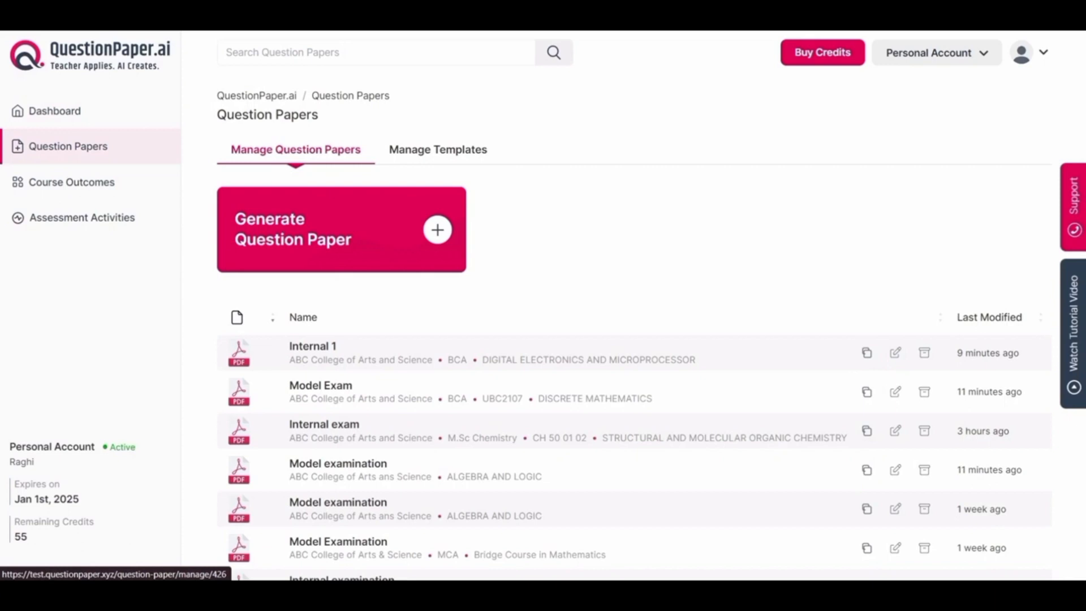
Open the Internal 1 question paper, review its questions and return to the list of question papers
click(313, 346)
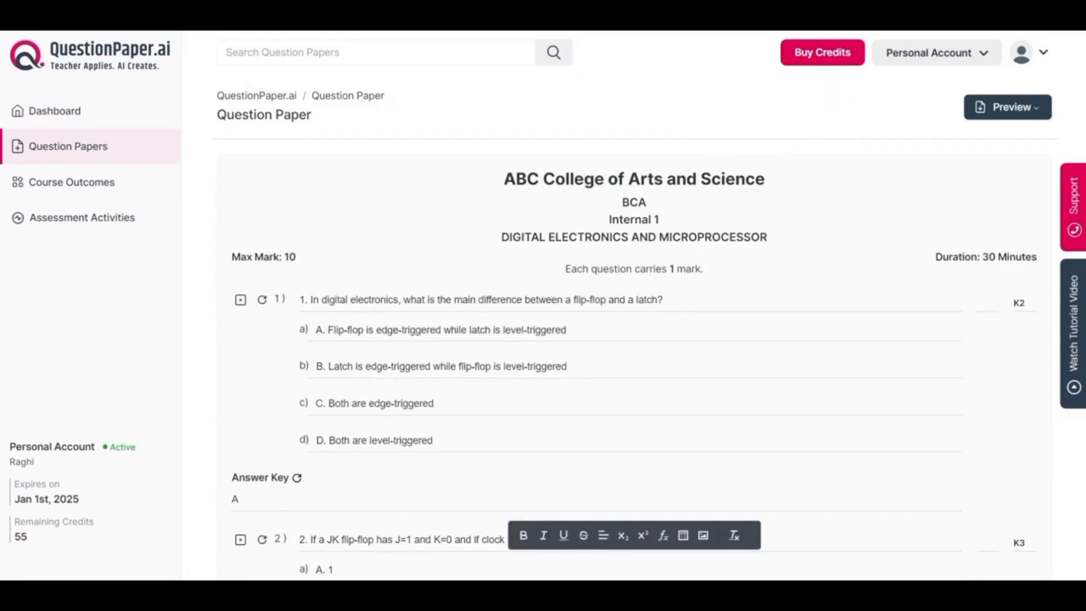
scroll(634, 362, down, 18)
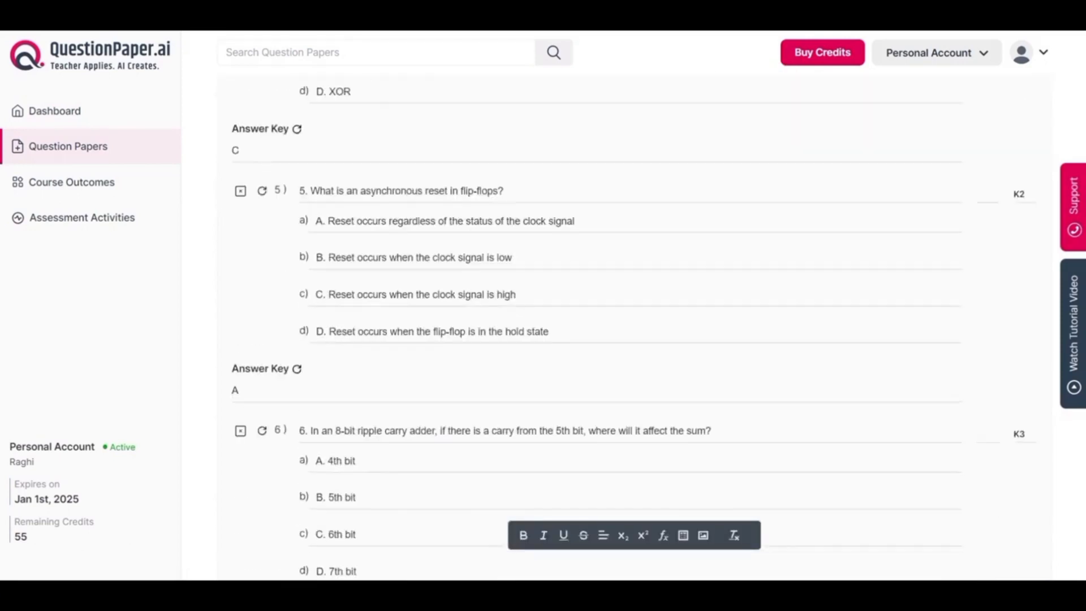
scroll(633, 362, up, 18)
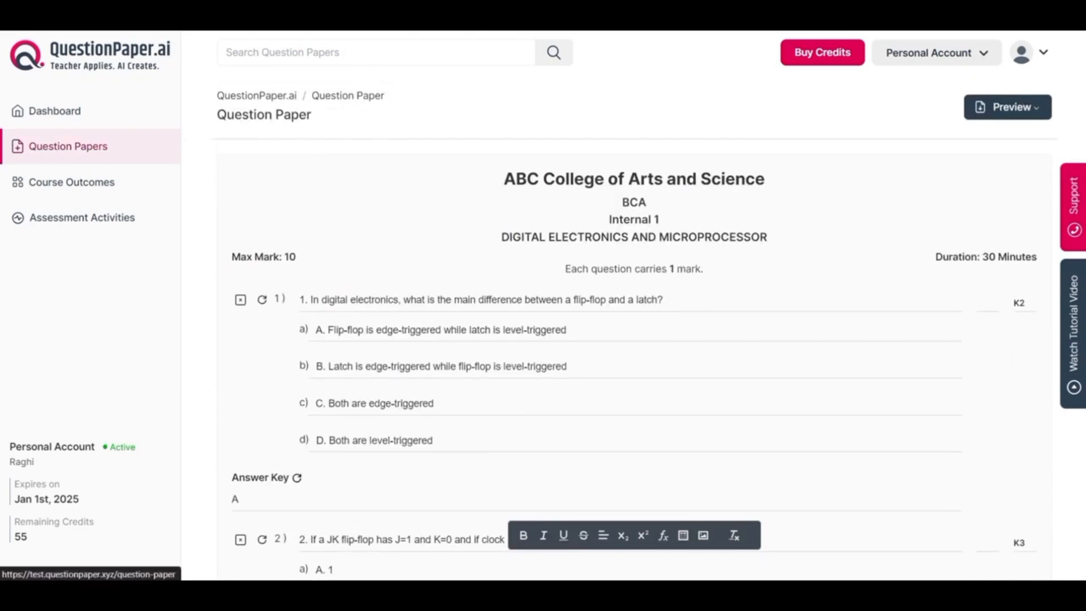
click(68, 146)
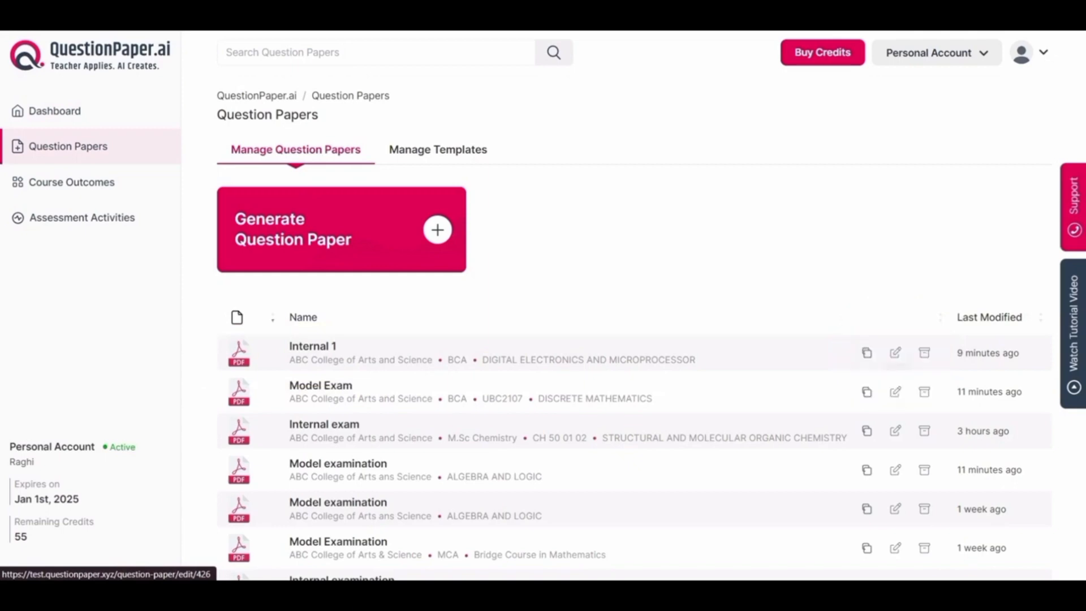
Edit the Internal 1 paper's details, add the course code "UBC2114", and continue to the paper to check its questions
click(896, 353)
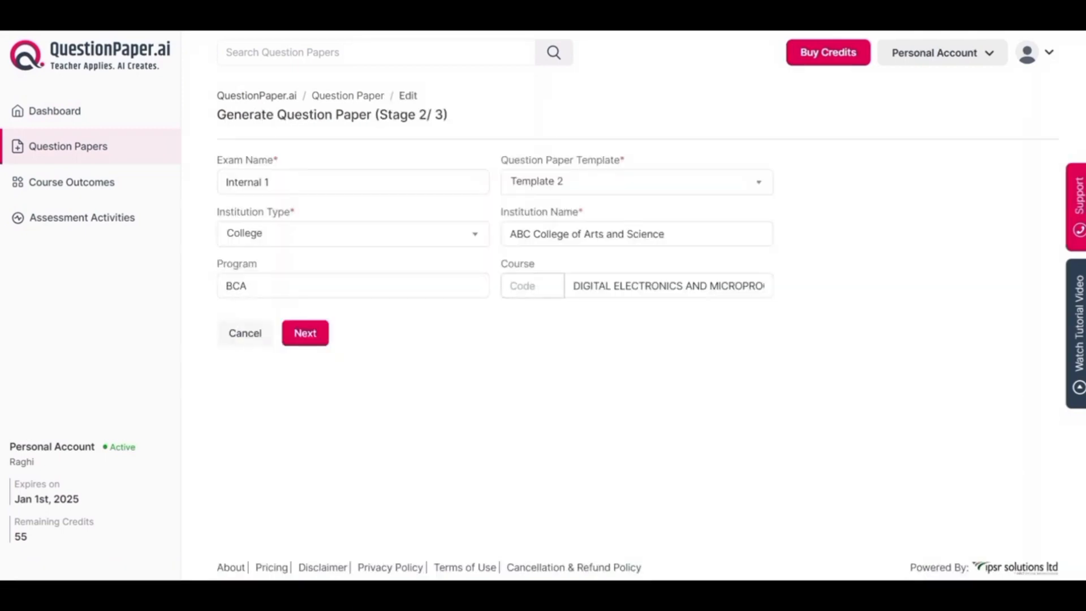
text(UBC2114:)
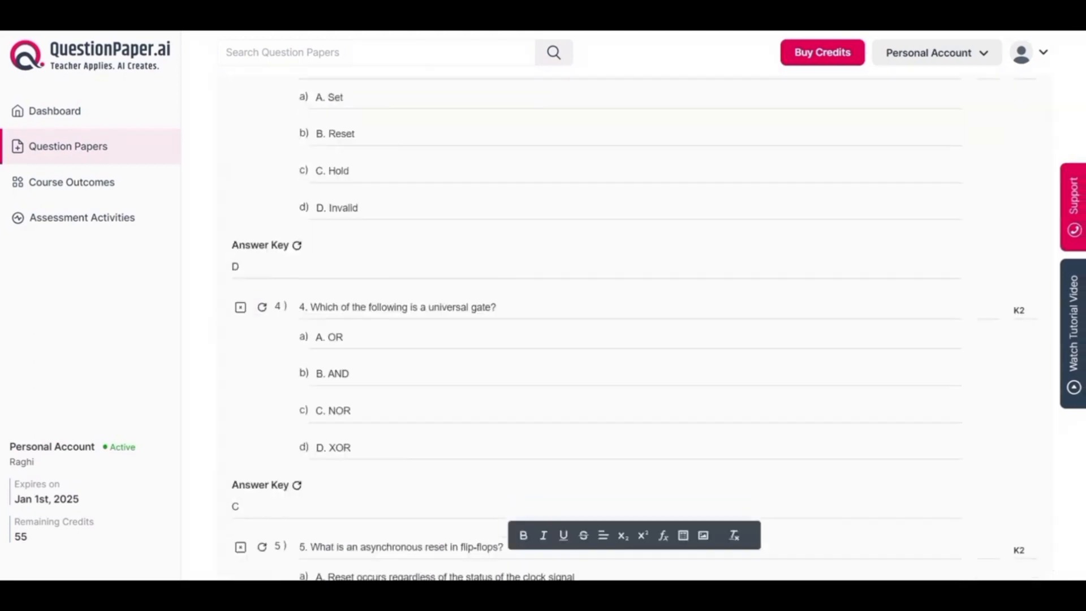
scroll(594, 317, down, 10)
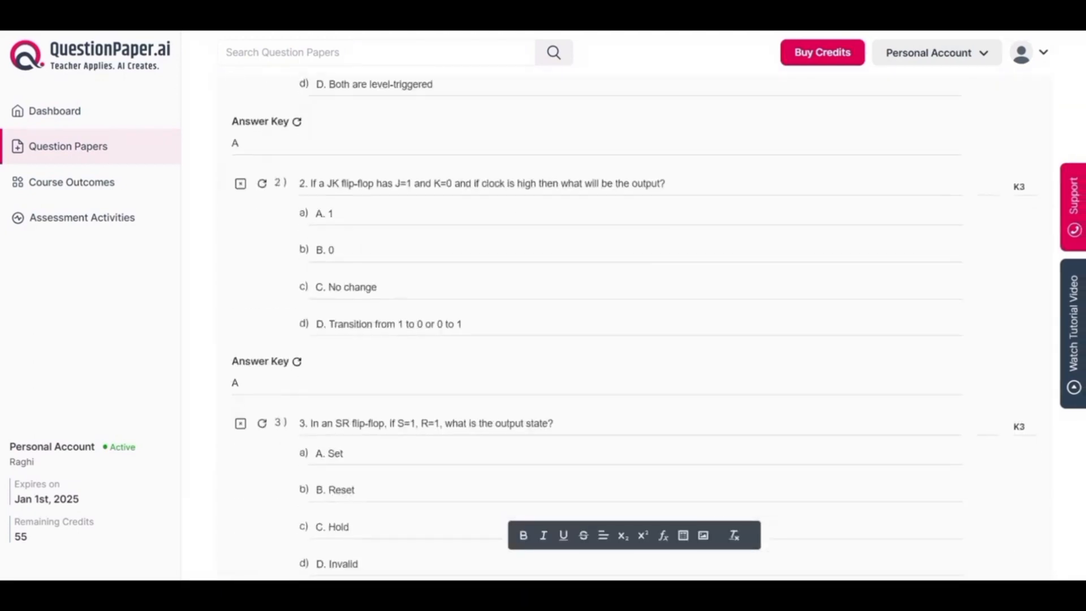
scroll(634, 328, up, 6)
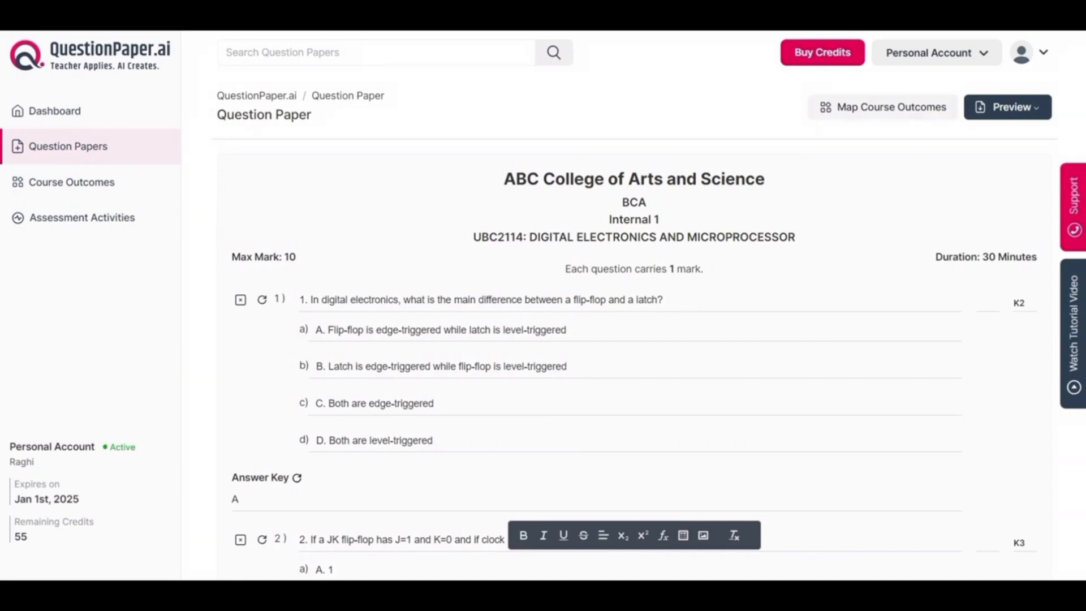
Open the Internal 1 course outcome mapping, and set CO 1 to 2 for question 1 and CO 3 to 1 for question 2
click(884, 108)
click(230, 247)
click(227, 291)
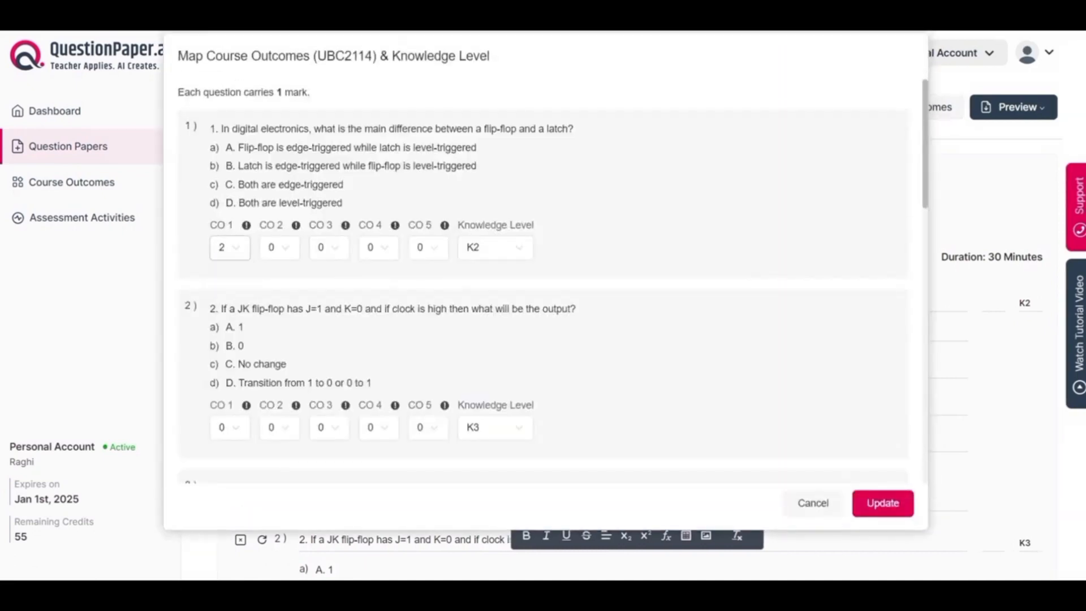
click(329, 427)
click(327, 459)
Set CO 2 to 1 for question 3 and CO 4 to 1 for question 4
scroll(543, 283, down, 6)
click(280, 250)
click(277, 283)
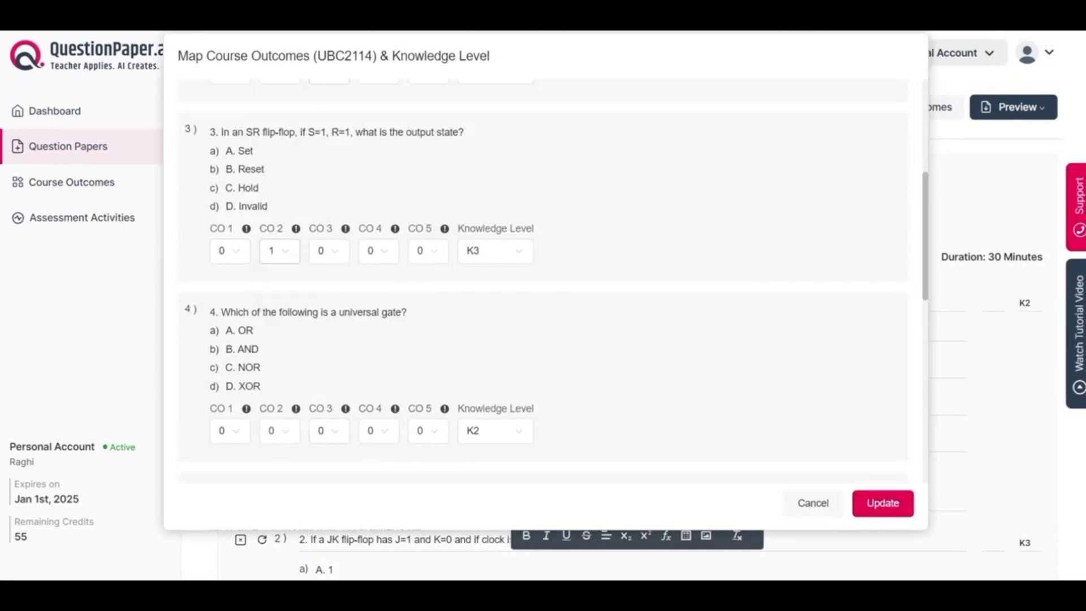
click(378, 431)
click(376, 463)
Set CO 1 to 1 for question 7 and CO 2 to 1 for question 8
scroll(543, 283, down, 10)
click(230, 257)
click(222, 290)
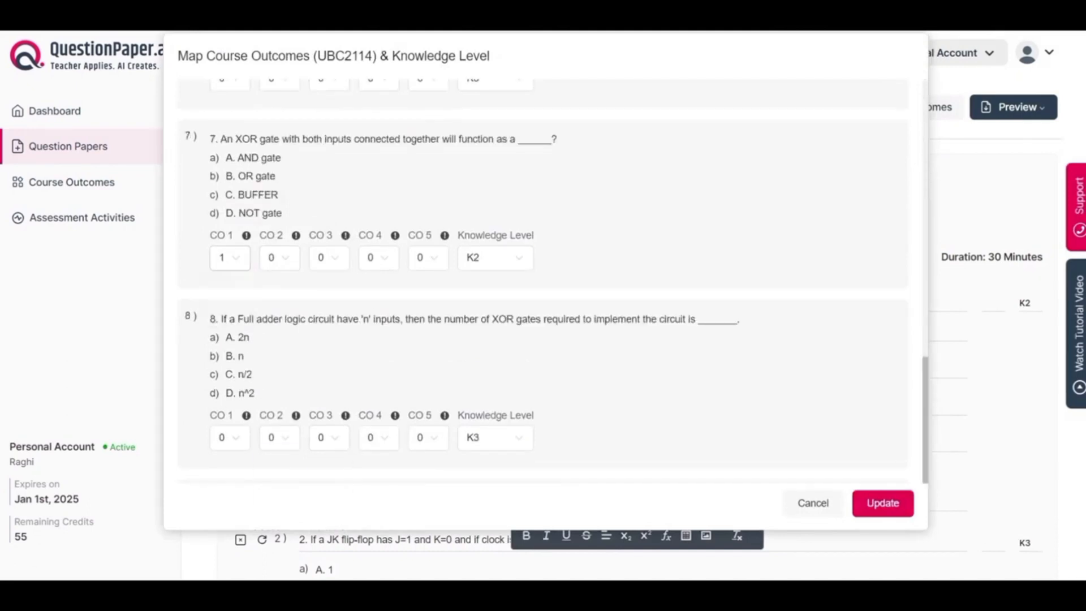
click(280, 437)
click(277, 470)
Set CO 3 to 1 for question 9 and CO 4 to 1 for question 10, then update the mapping and review the paper
scroll(544, 283, down, 6)
click(329, 269)
click(327, 302)
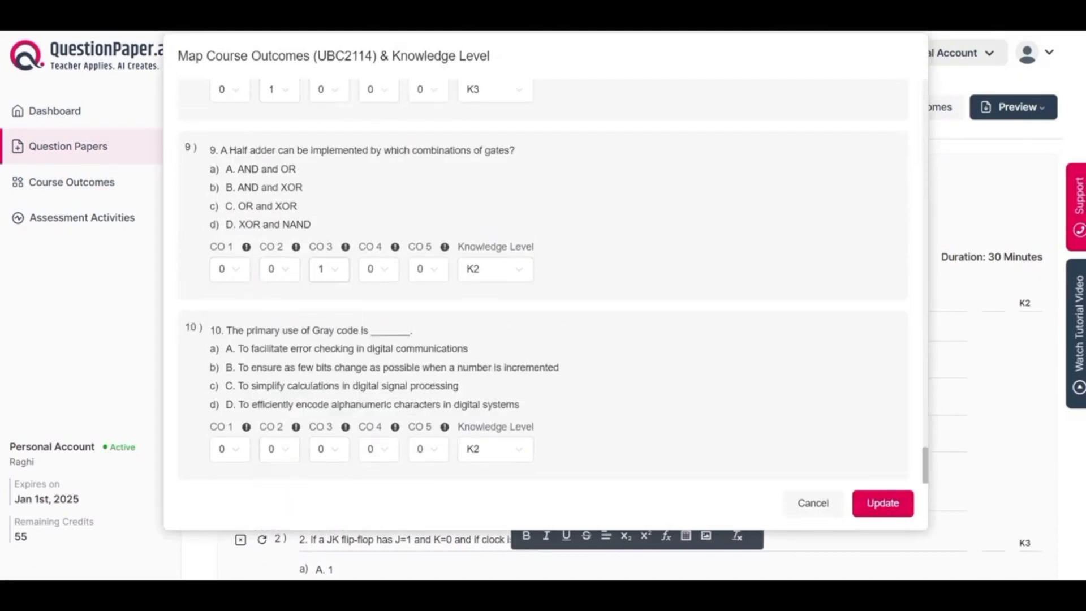
click(379, 449)
click(376, 482)
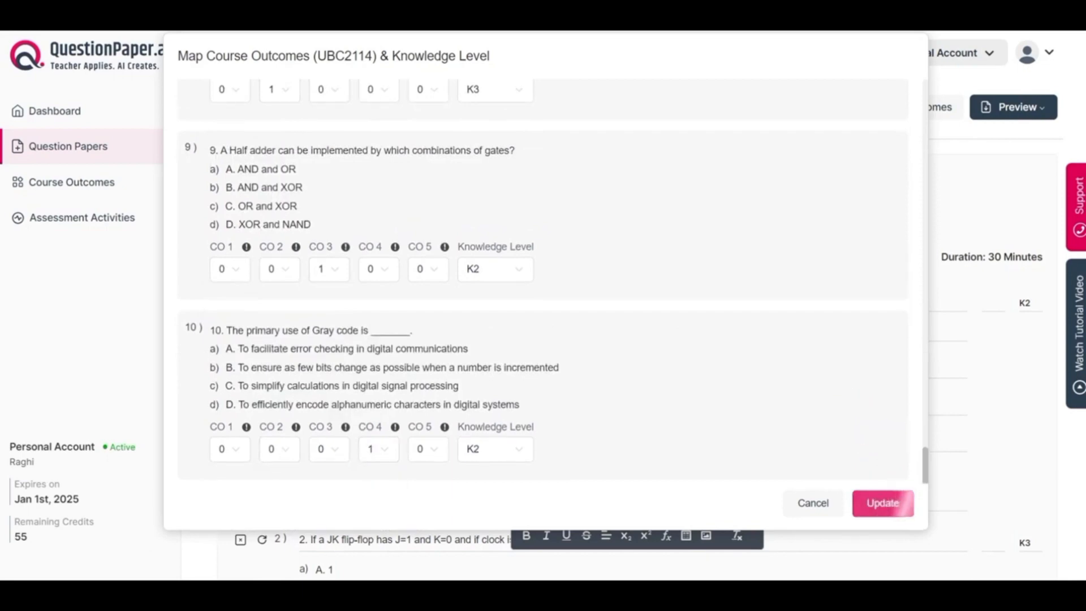
click(883, 503)
scroll(634, 362, down, 10)
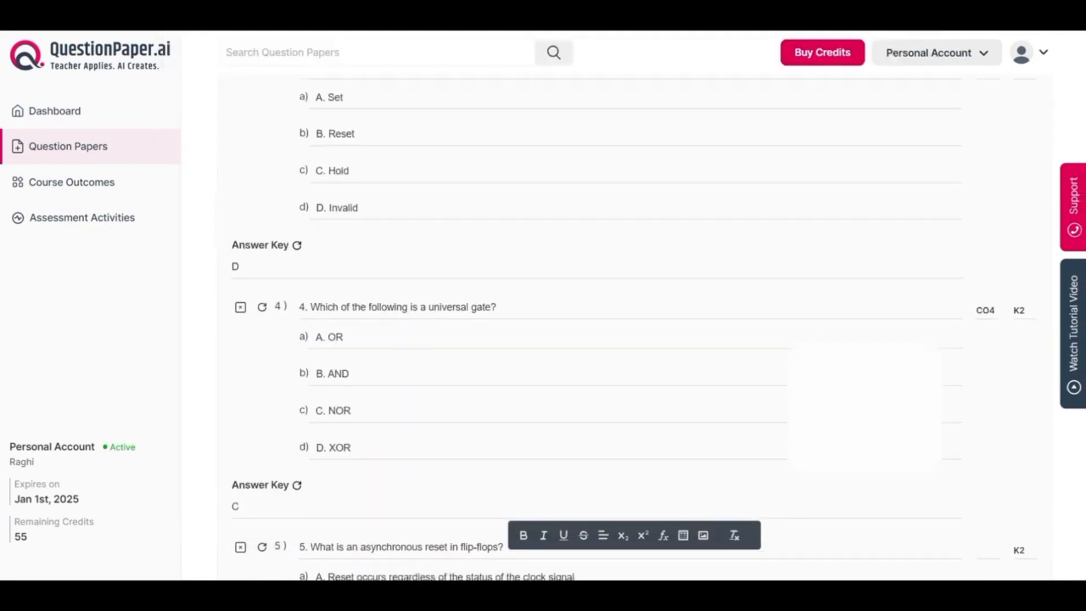
scroll(634, 362, up, 10)
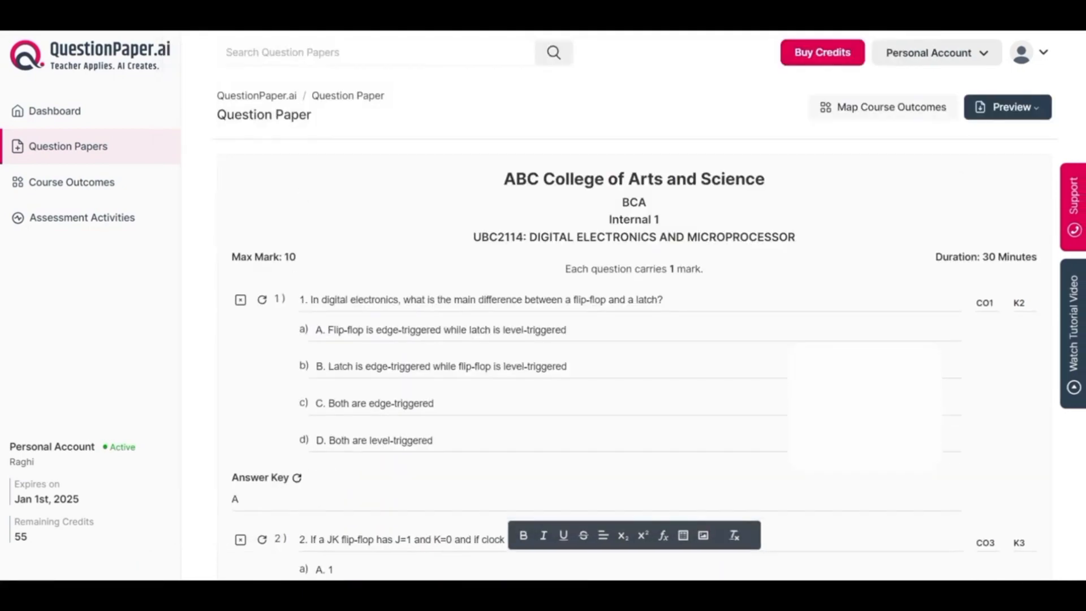